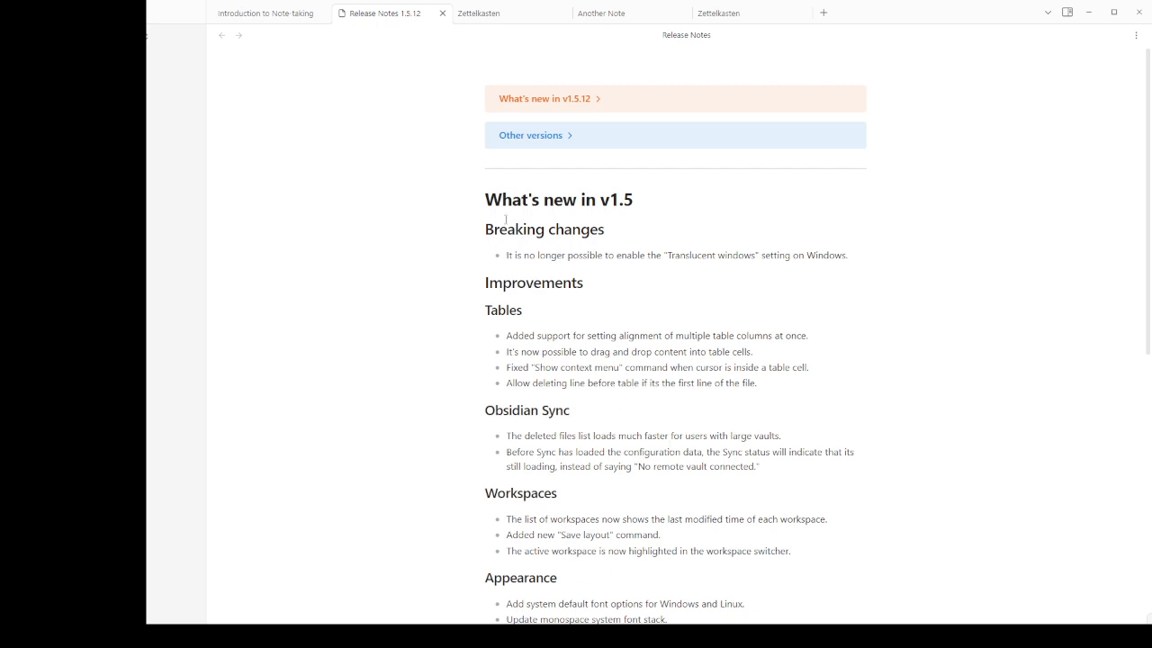
Step: Review the v1.5 release notes down the page and close their tab
left_click_drag(486, 199, 581, 425)
left_click(581, 423)
double_click(514, 198)
left_click(545, 255)
left_click_drag(523, 254, 720, 250)
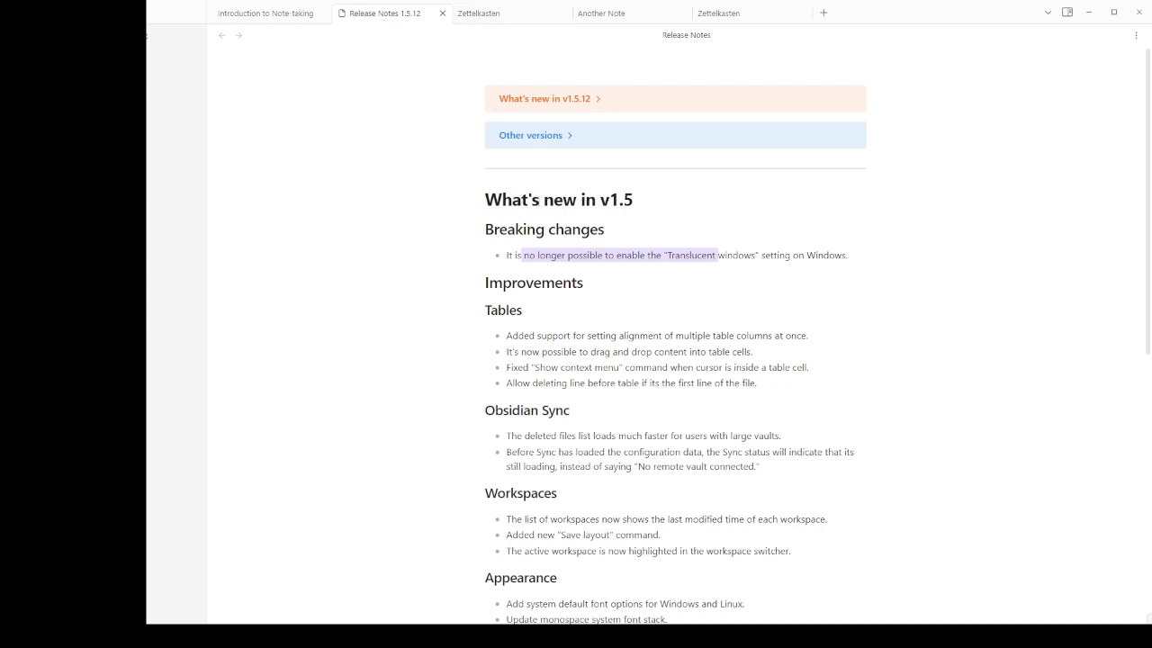
left_click(565, 266)
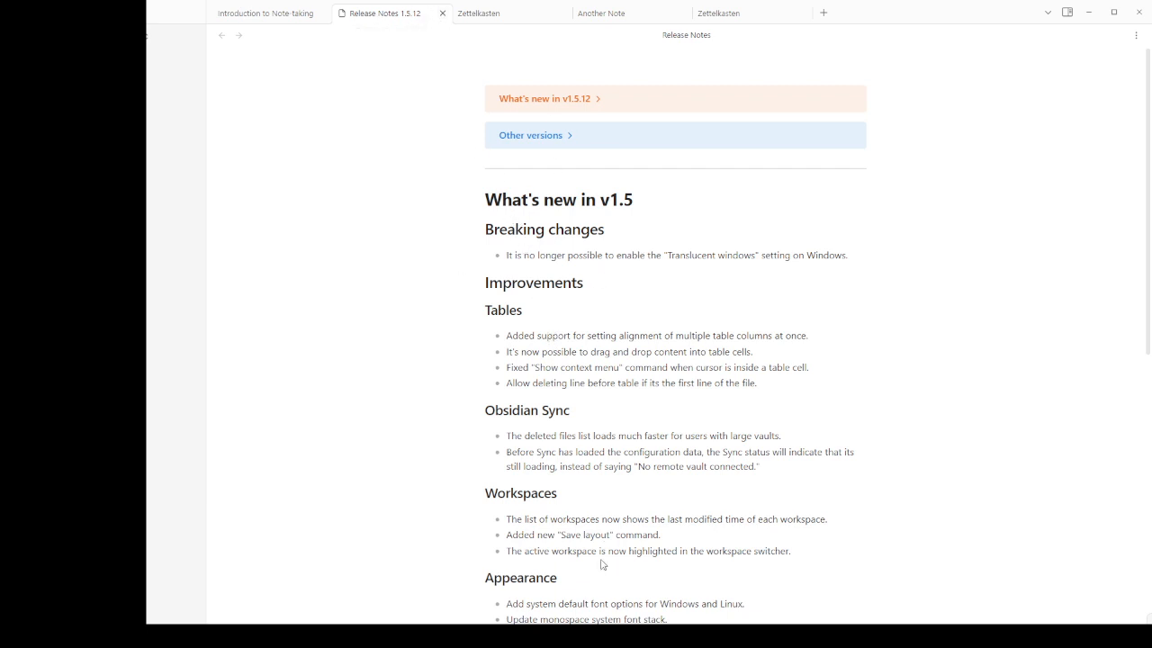
scroll(577, 372, "down", 5)
scroll(577, 372, "up", 5)
left_click(441, 14)
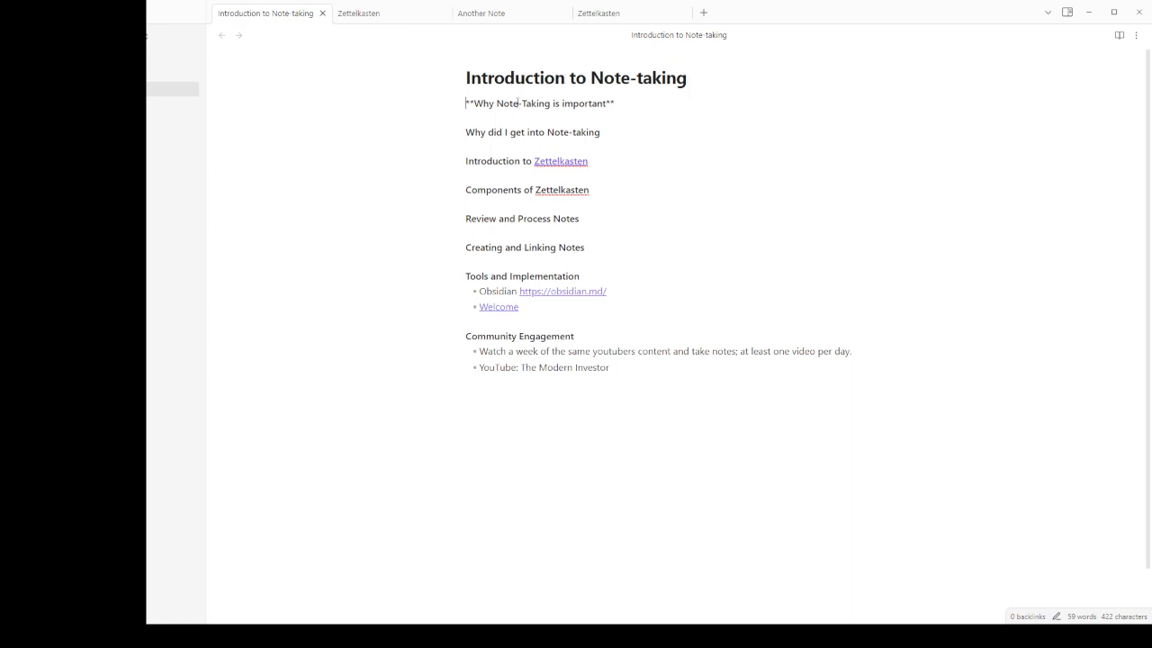
Step: Add blank lines below the "YouTube: The Modern Investor" bullet at the end of the note
left_click(624, 160)
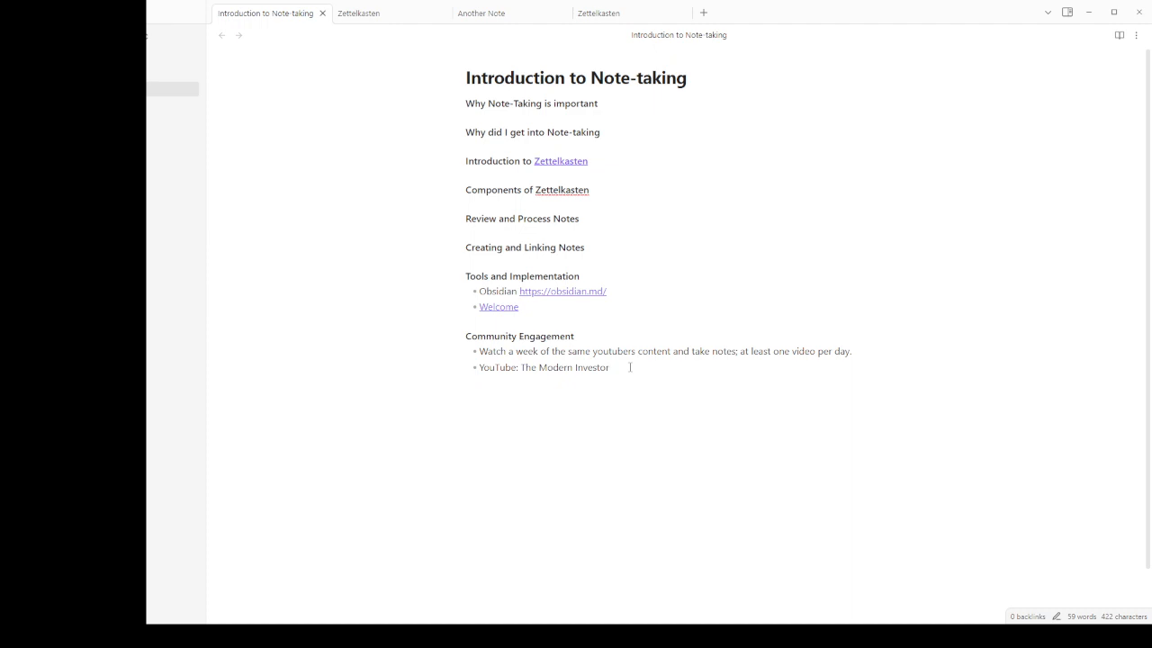
key("Return")
key("Return")
key("Return")
type("asdfaksdfsppwemasdmfpe")
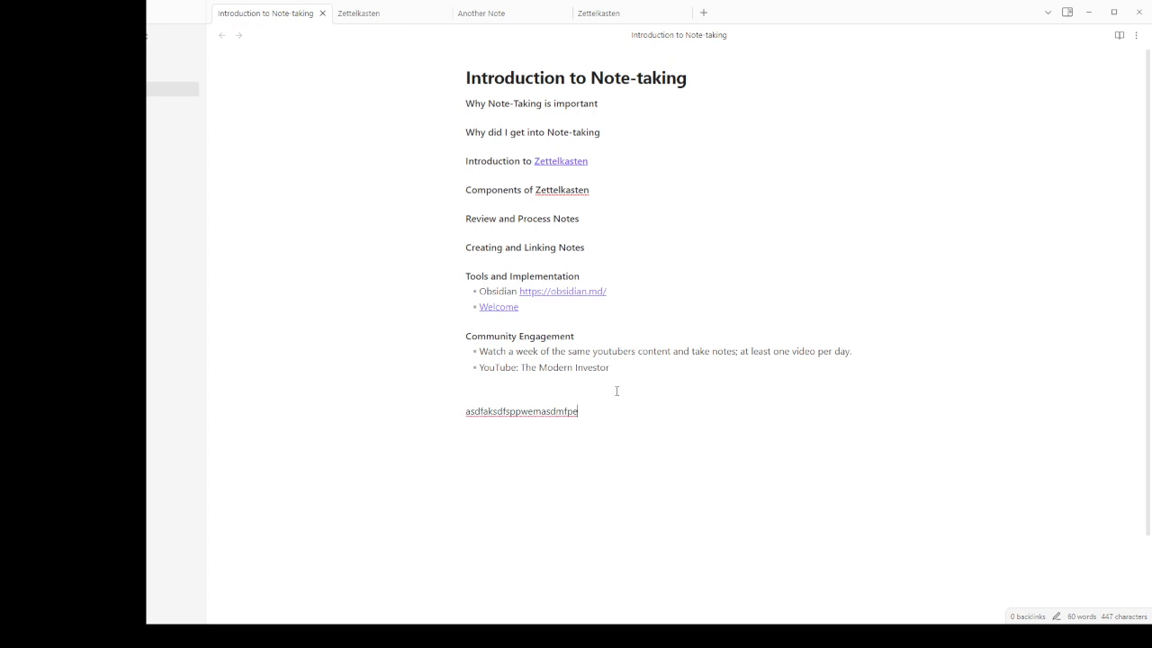
key("shift+Home")
key("BackSpace")
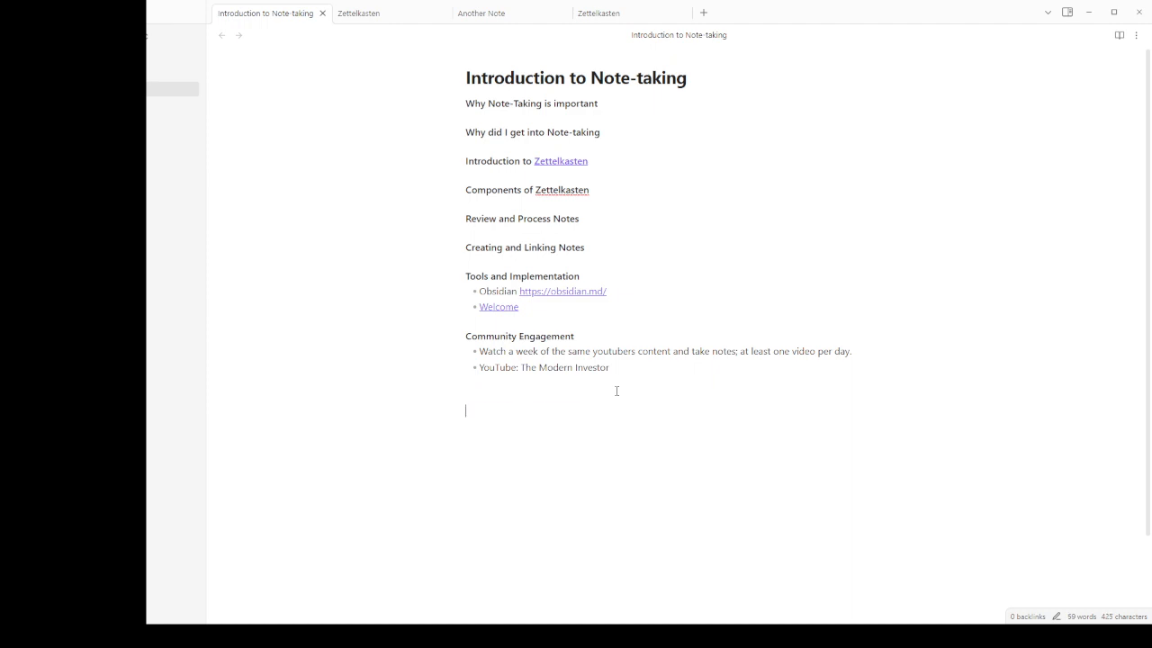
Step: Add a level-one Markdown heading reading "Heading 1" at the end of the note
type("# aslkdjfeas")
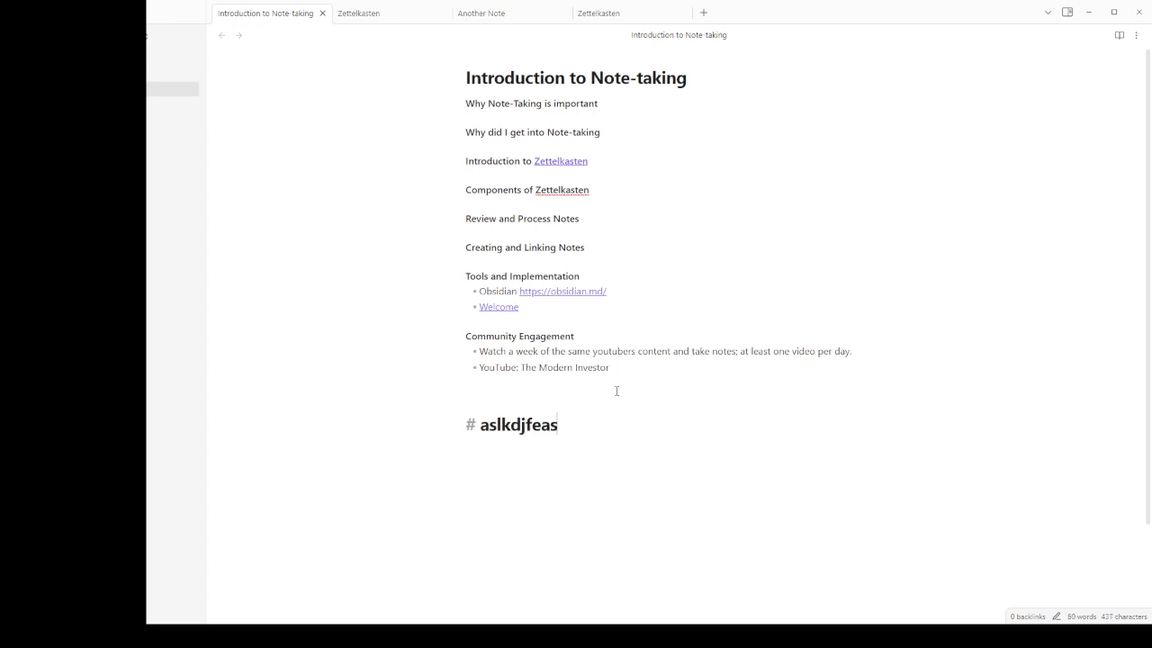
type("dfjjo")
key("BackSpace")
key("BackSpace")
key("BackSpace")
key("BackSpace")
key("BackSpace")
key("BackSpace")
key("BackSpace")
key("BackSpace")
key("BackSpace")
key("BackSpace")
key("BackSpace")
key("BackSpace")
key("BackSpace")
key("BackSpace")
key("BackSpace")
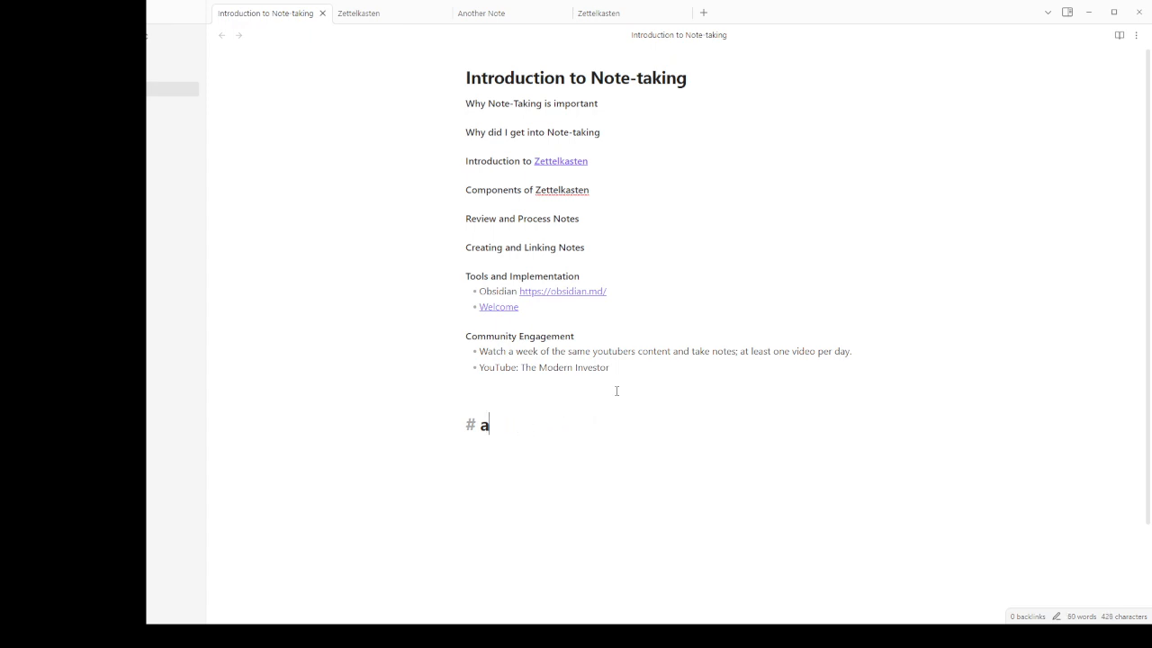
type("Heading")
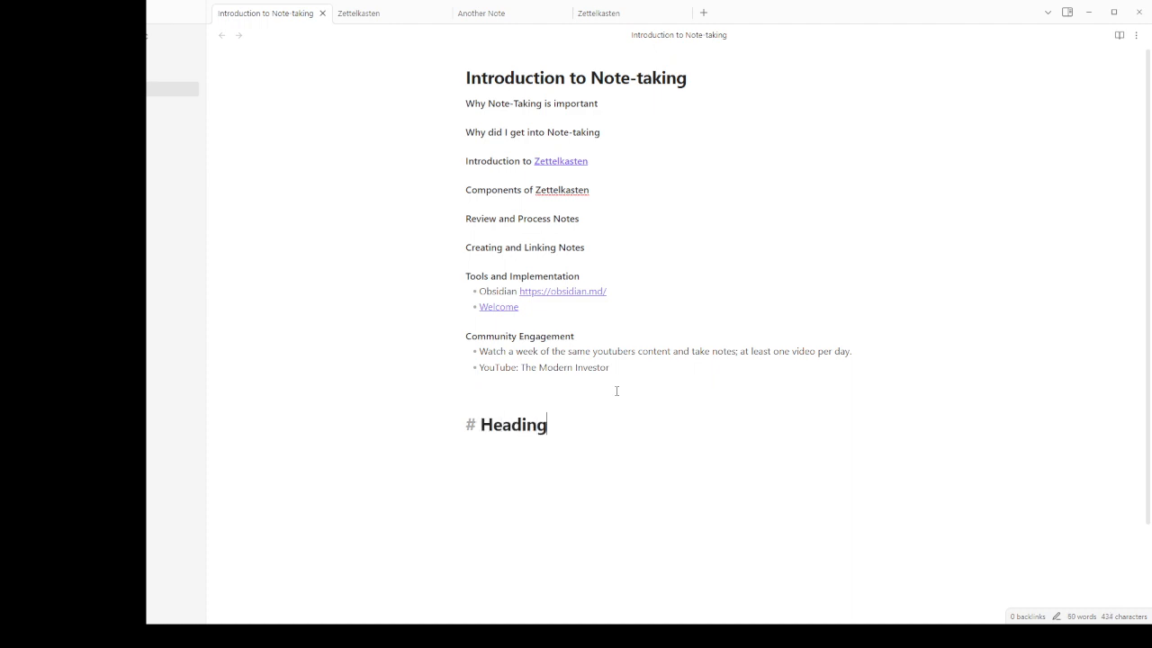
type(" 1")
key("Return")
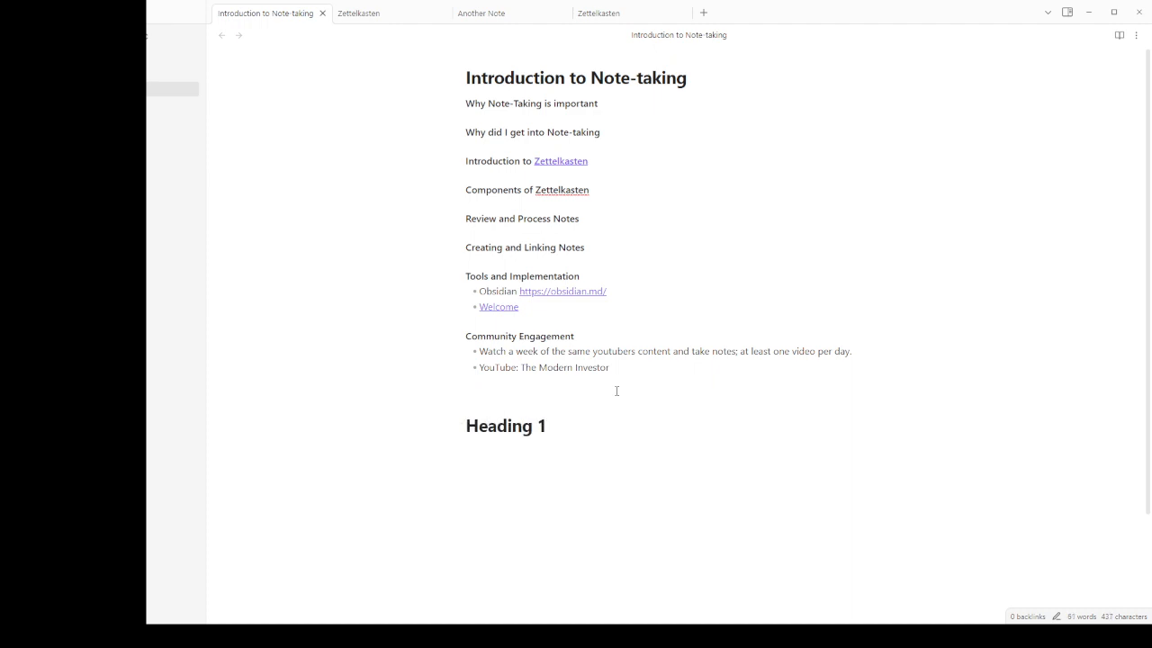
Step: Add a level-two heading "Heading 2" and a level-three heading "Heading 3" below Heading 1
type("## Heading 2")
key("Return")
type("###")
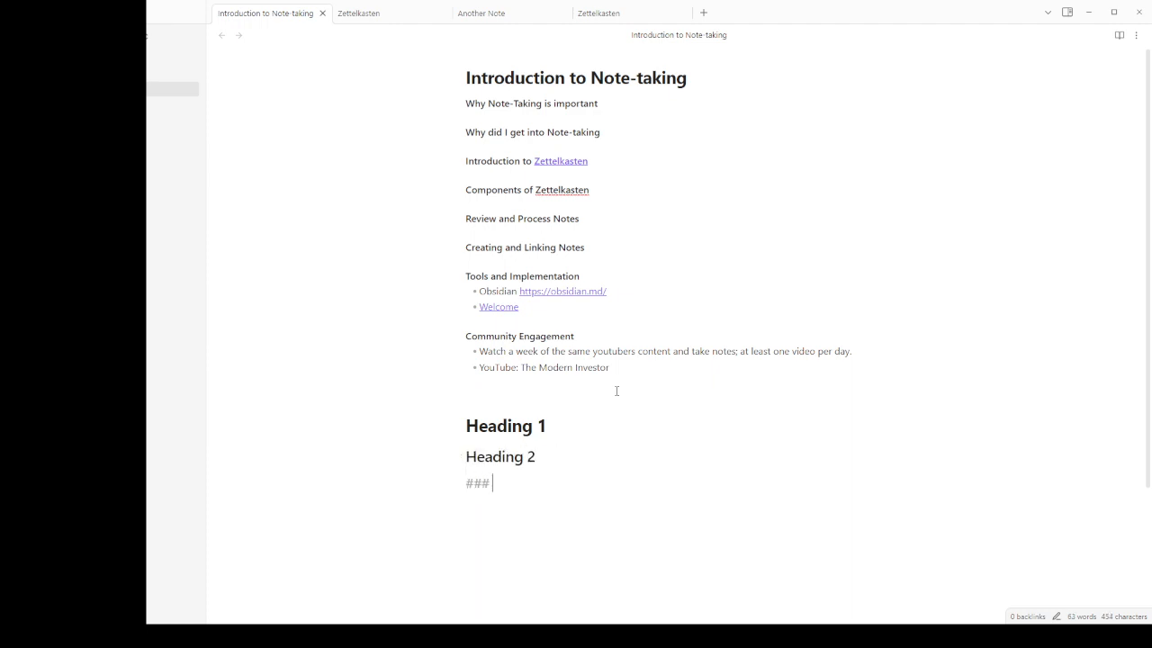
type(" Heading 3")
key("Return")
Step: Add a level-four heading "Heading 4" and a level-five heading "Heading 5" below Heading 3
type("#### ")
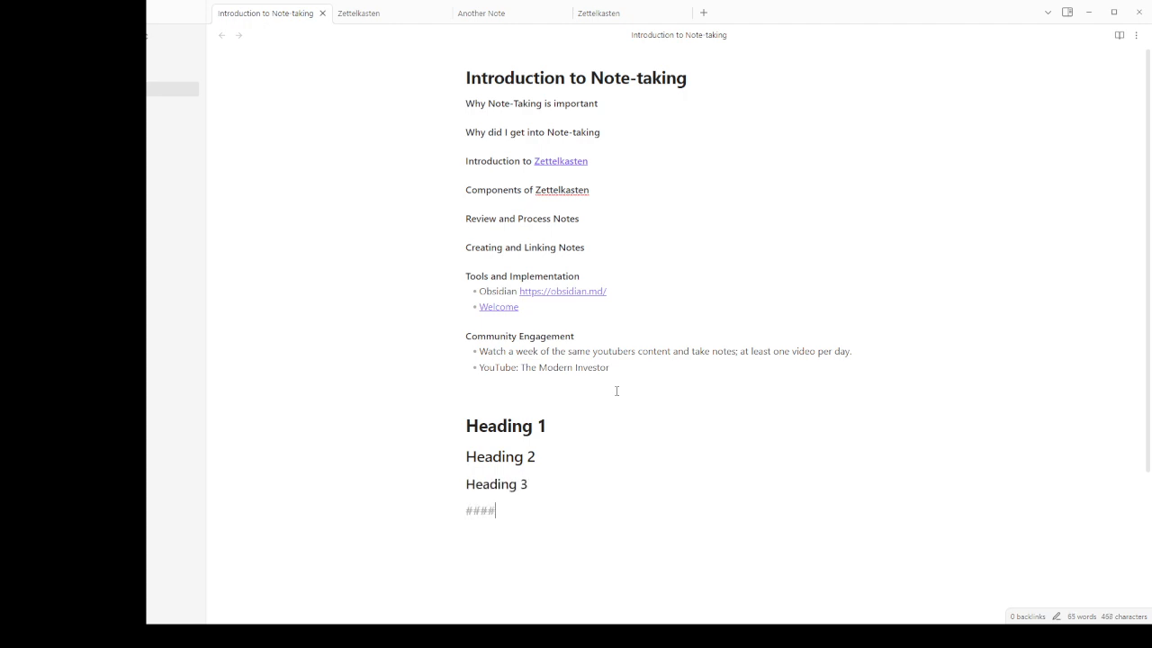
type("Heading 4")
key("Return")
type("$$")
key("BackSpace")
key("BackSpace")
type("##### h")
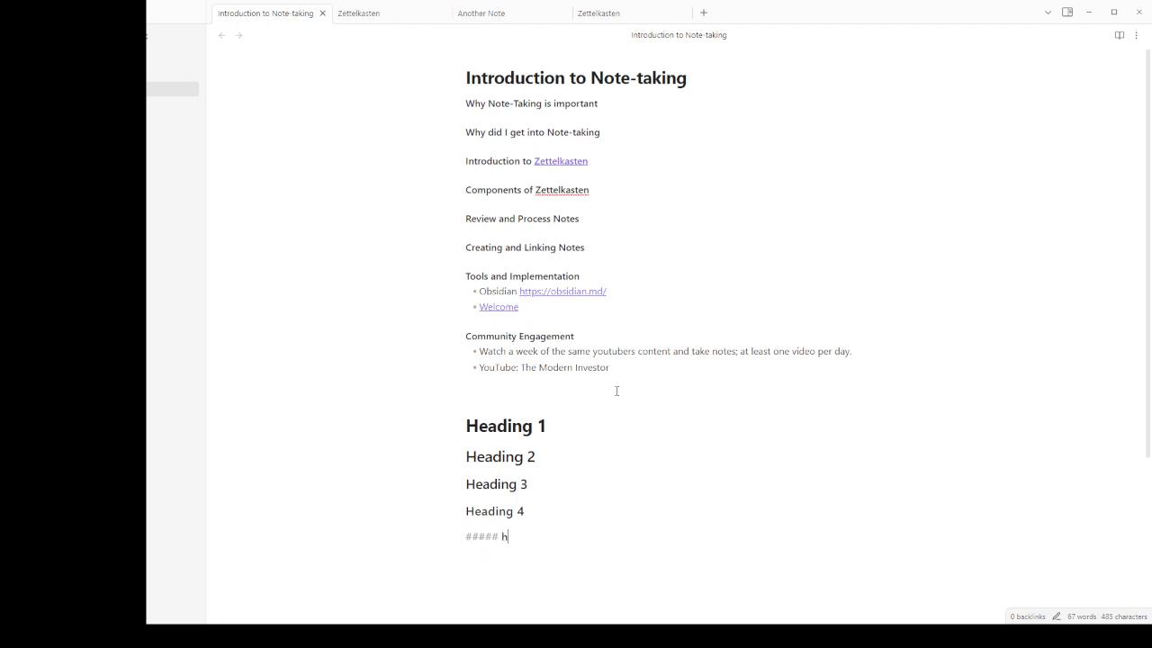
key("BackSpace")
type("Heading 5")
key("Return")
Step: Add a level-six heading reading "Heading 6" with an empty line after it
type("##")
key("BackSpace")
key("BackSpace")
type("#######")
key("BackSpace")
type("Heding 6")
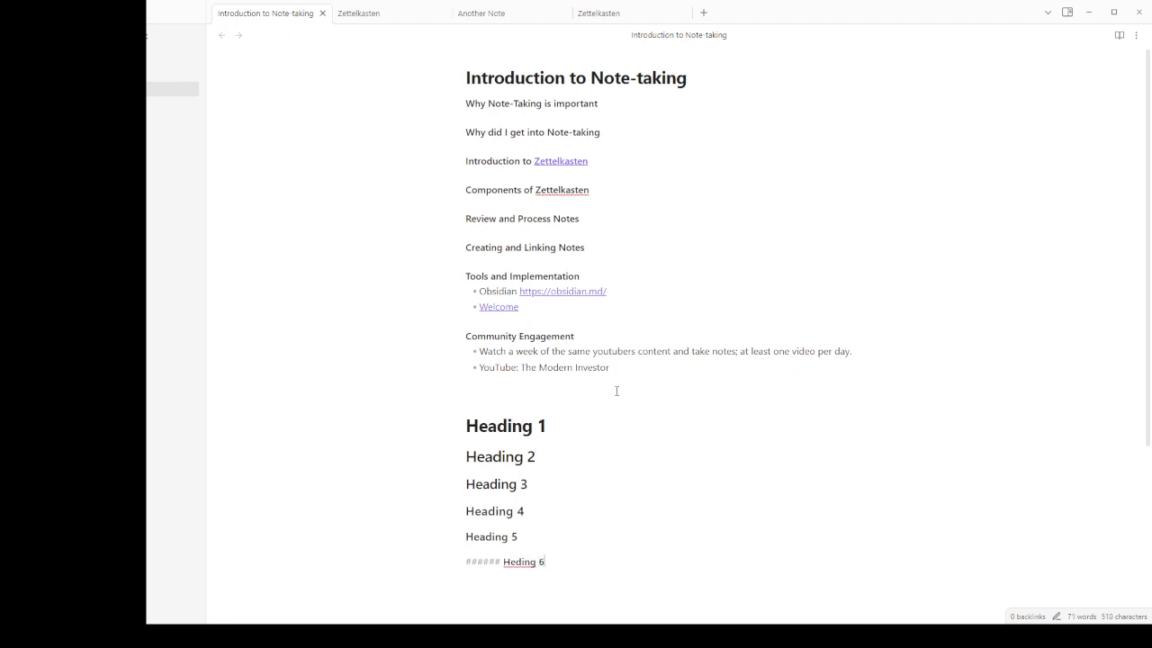
key("BackSpace")
key("BackSpace")
key("BackSpace")
key("BackSpace")
key("BackSpace")
key("BackSpace")
type("ading 6")
key("Return")
Step: Insert the placeholder text "kajsdjfjalkdsfjadsfkjfl" on a new line directly under Heading 1
left_click(563, 443)
left_click(589, 424)
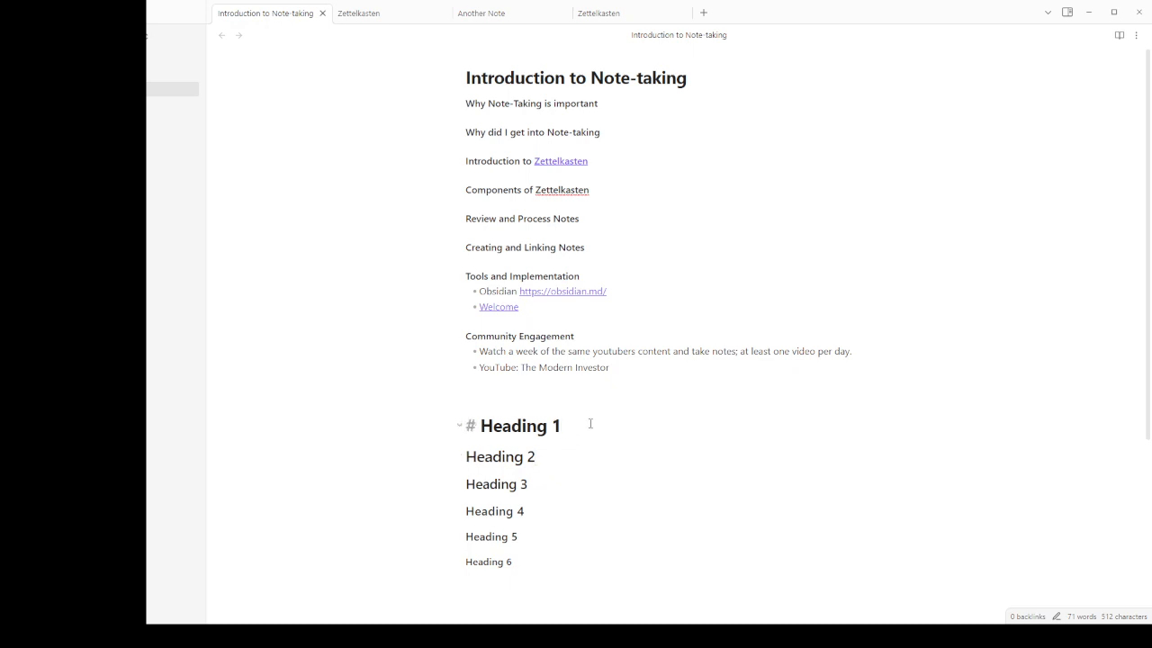
key("Return")
type("kajsdj")
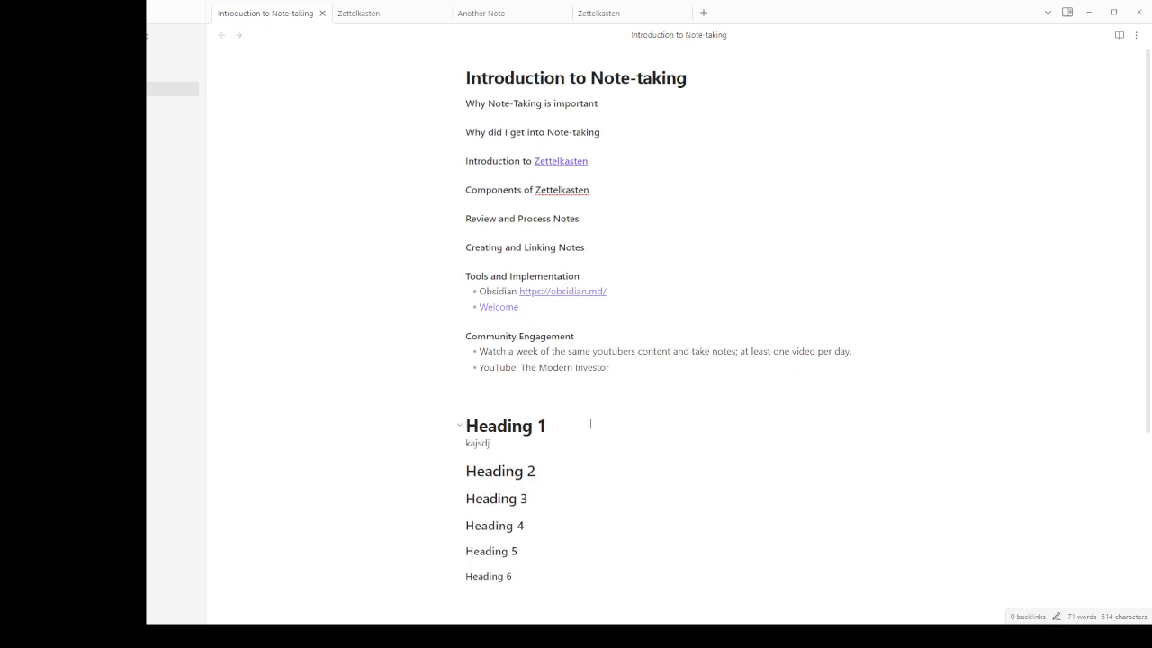
type("fjalkdsfjadsfkjfl")
Step: Add a second level-one heading, "Heading 1.2", between the placeholder text and Heading 2
left_click(573, 427)
left_click(584, 440)
key("Return")
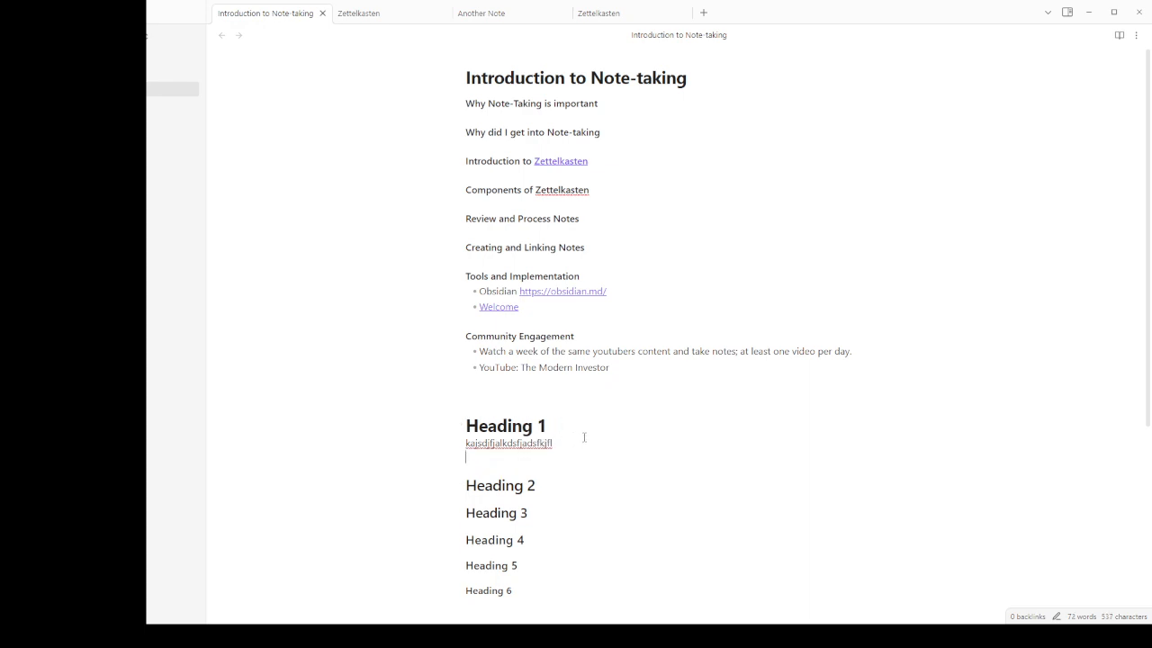
type("H")
type("# Headin")
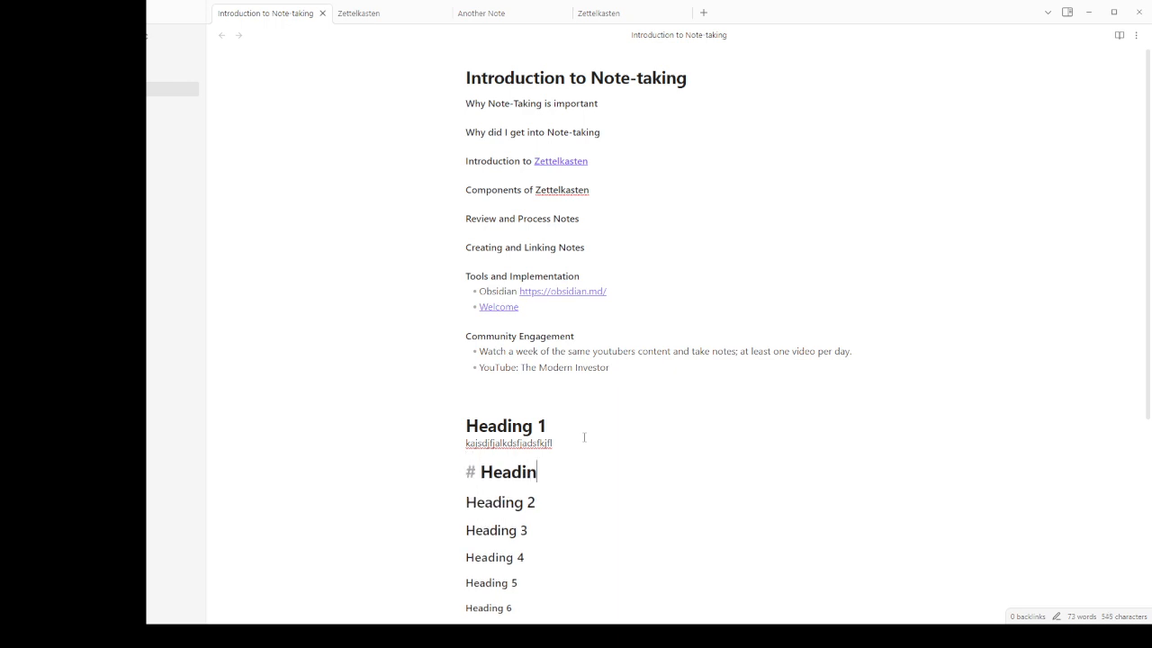
type("g 1.2")
key("Down")
Step: Collapse the Heading 1 section and expand it again
scroll(563, 527, "down", 1)
left_click(557, 521)
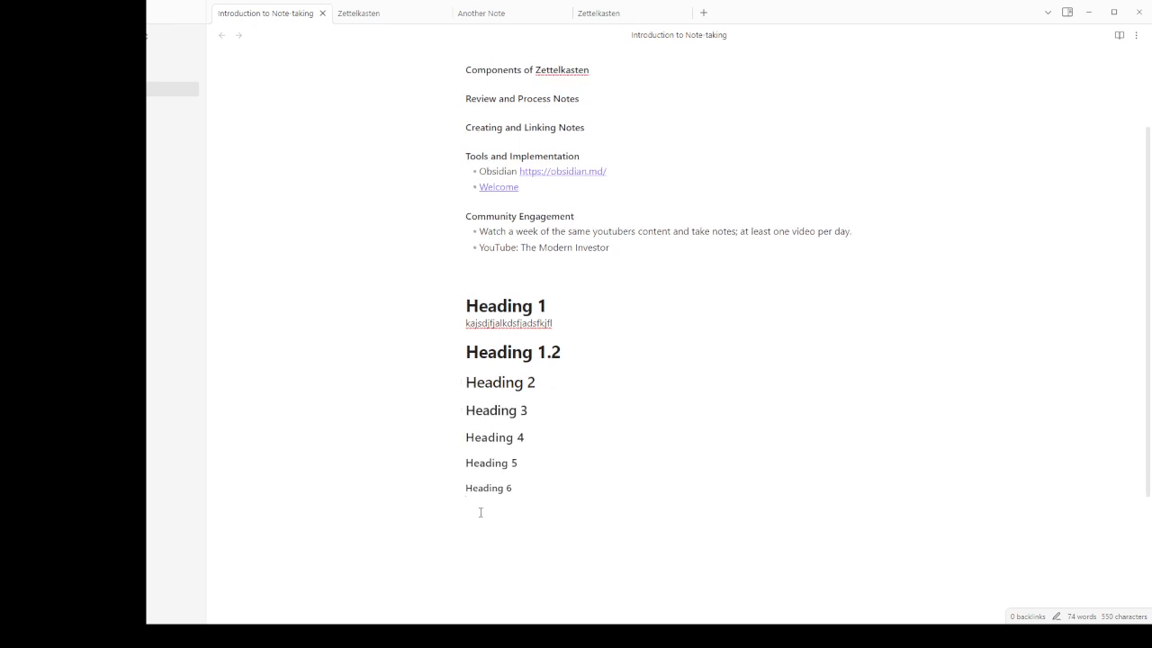
left_click(458, 306)
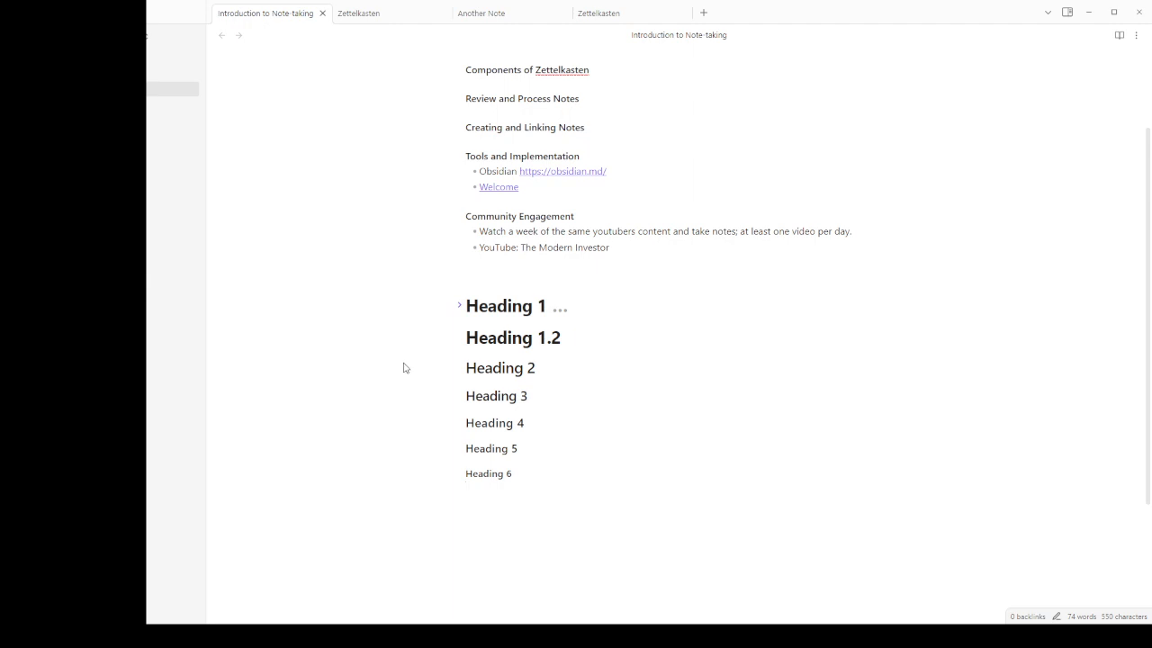
left_click(461, 306)
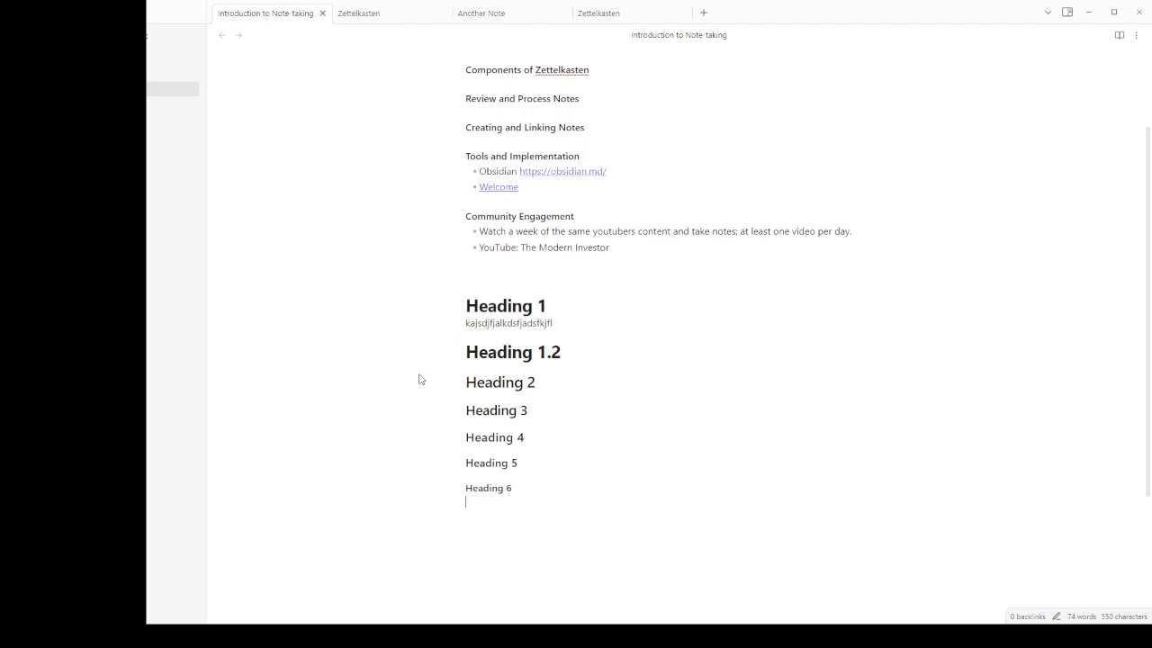
Step: Fill the Heading 1 section with repeated copies of its placeholder text, separated and followed by blank lines
left_click_drag(548, 326, 466, 328)
key("ctrl+c")
left_click(466, 329)
key("Return")
key("ctrl+v")
key("ctrl+v")
key("Return")
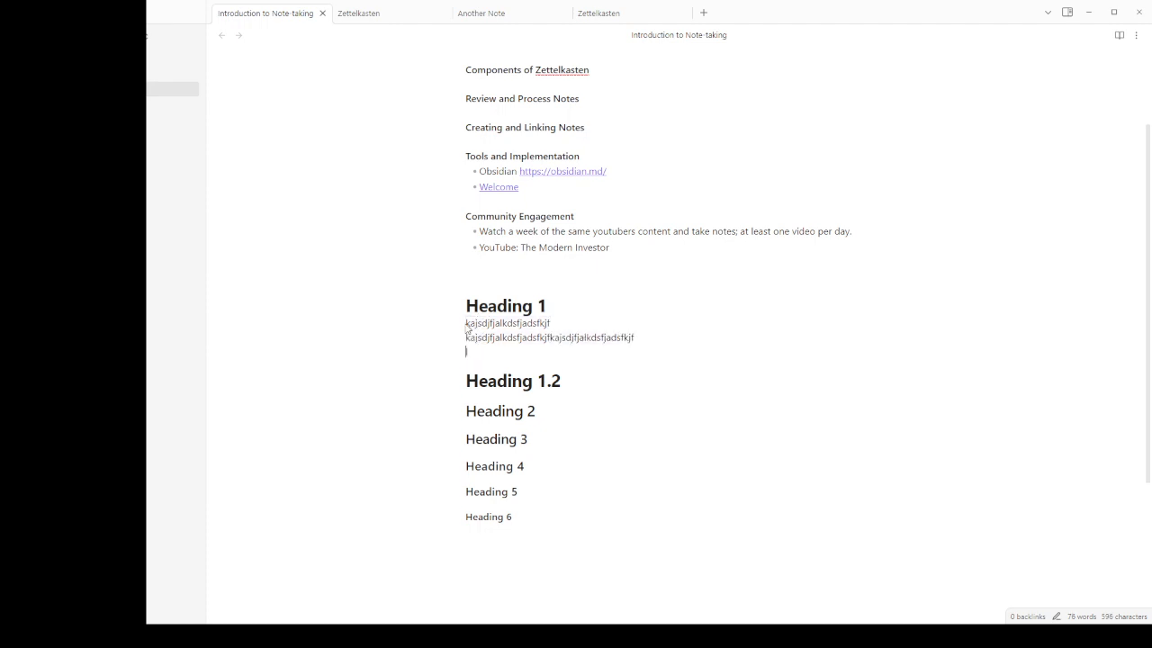
key("Return")
key("Return")
key("Return")
key("ctrl+v")
key("ctrl+v")
key("Return")
key("Return")
key("Return")
key("Return")
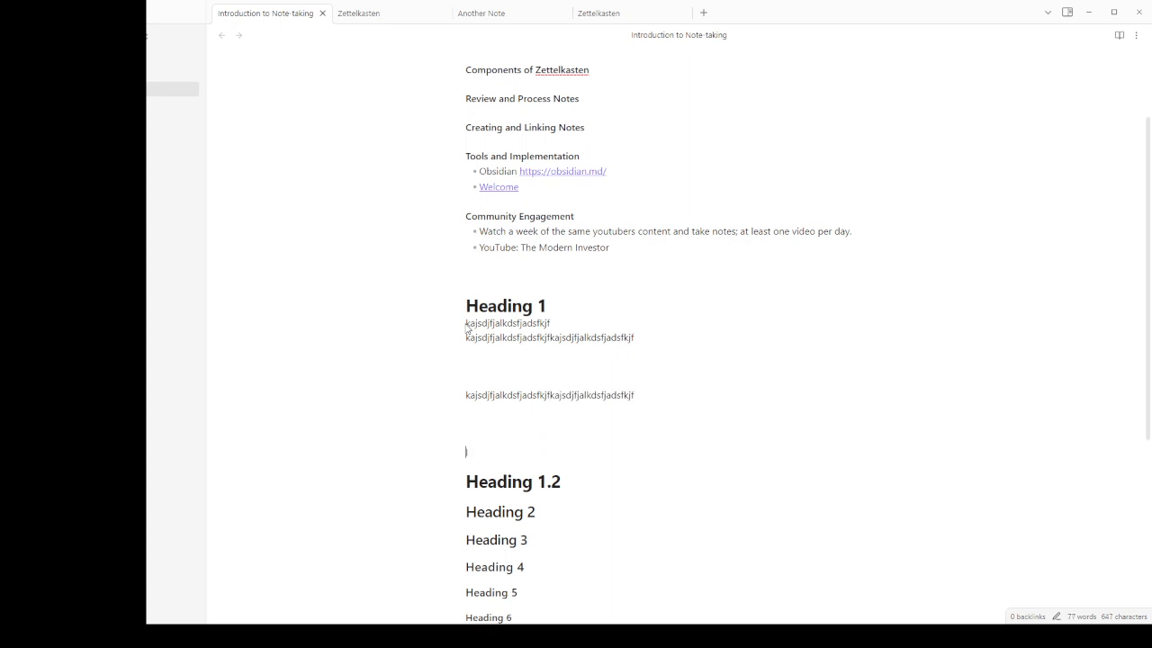
key("Return")
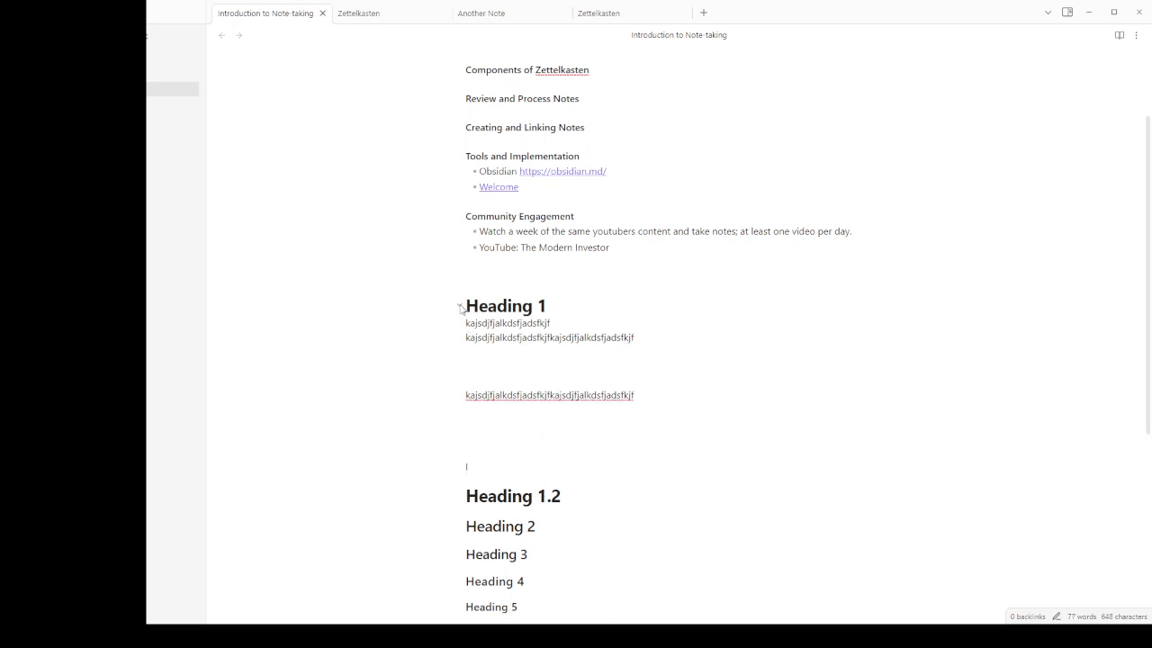
Step: Collapse Heading 1, and fold and unfold the Heading 1.2 and Heading 4 sections
left_click(459, 306)
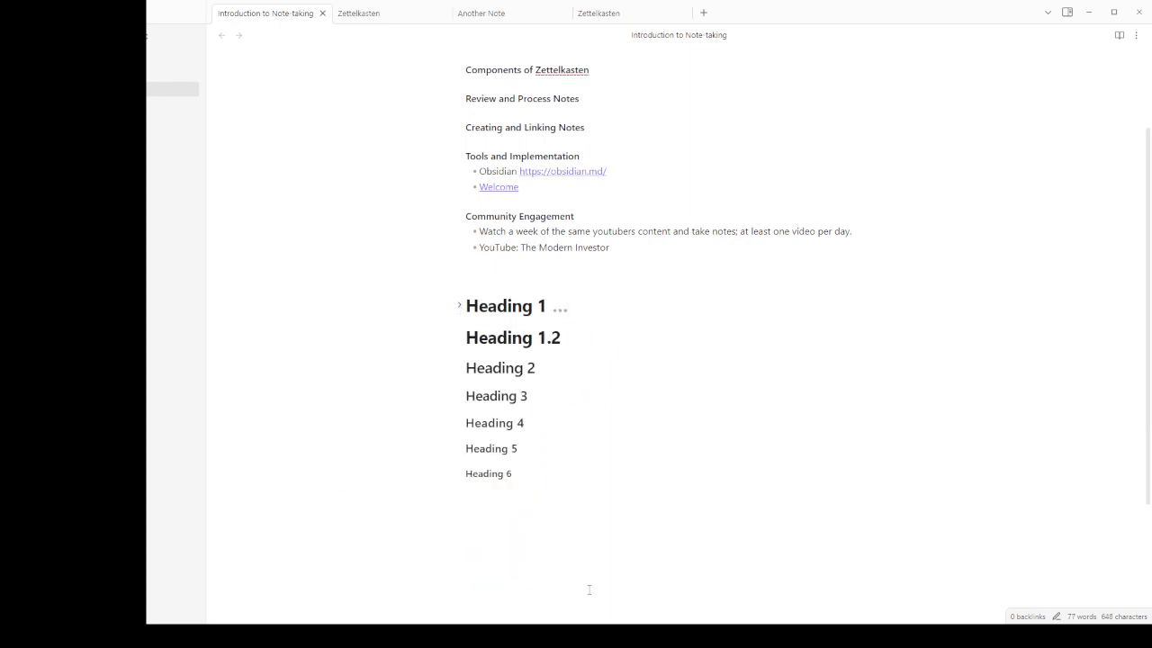
left_click(460, 338)
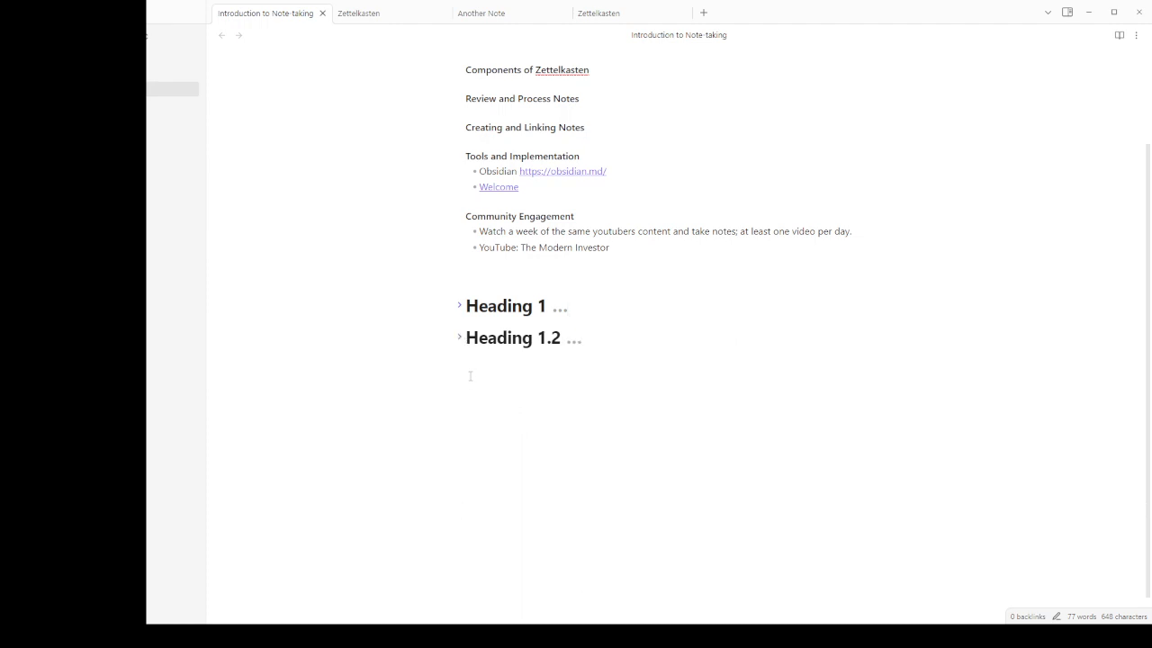
left_click(460, 338)
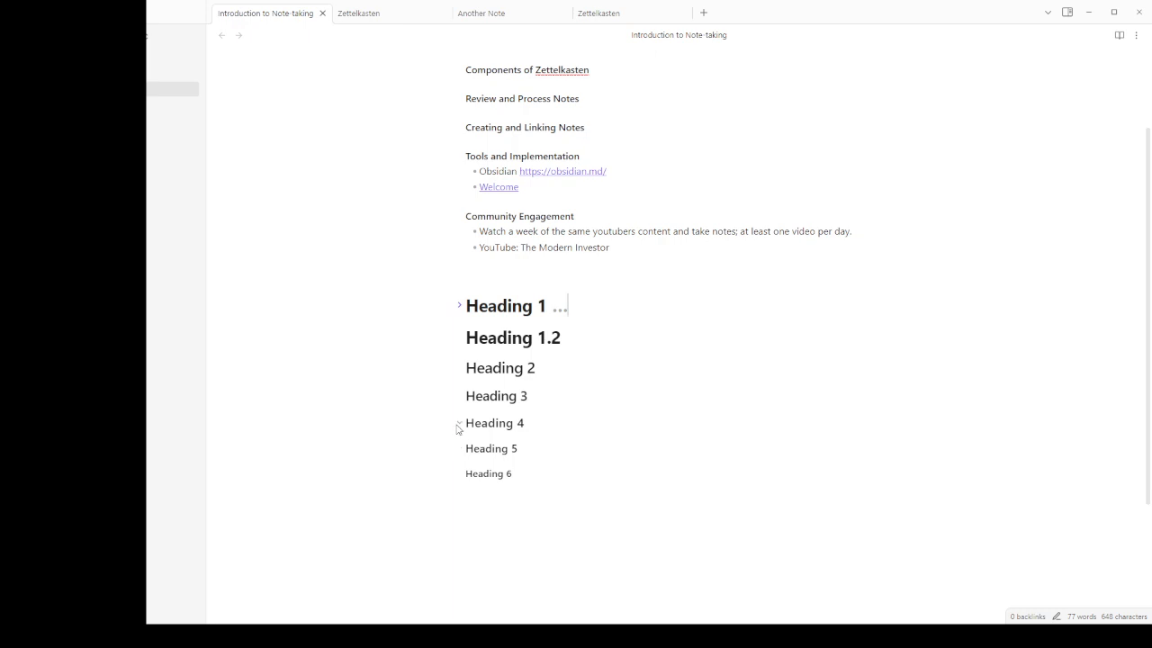
left_click(460, 423)
left_click(459, 424)
Step: Delete all sample headings from Heading 1 through Heading 6, including the folded content
left_click_drag(513, 473, 453, 300)
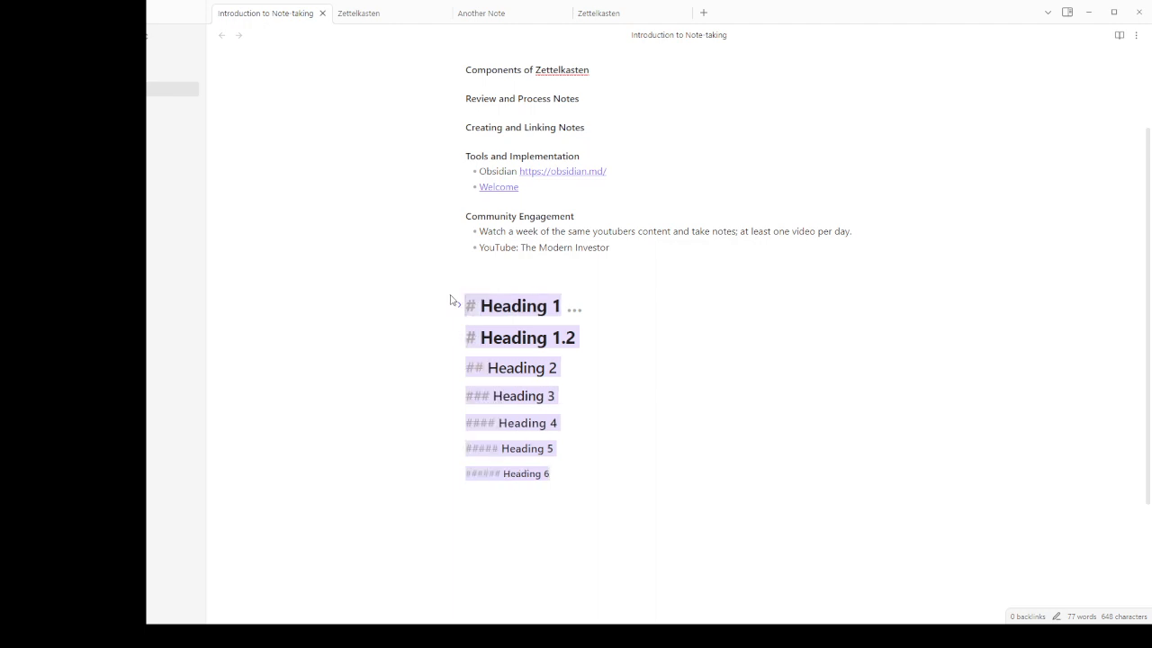
left_click(609, 334)
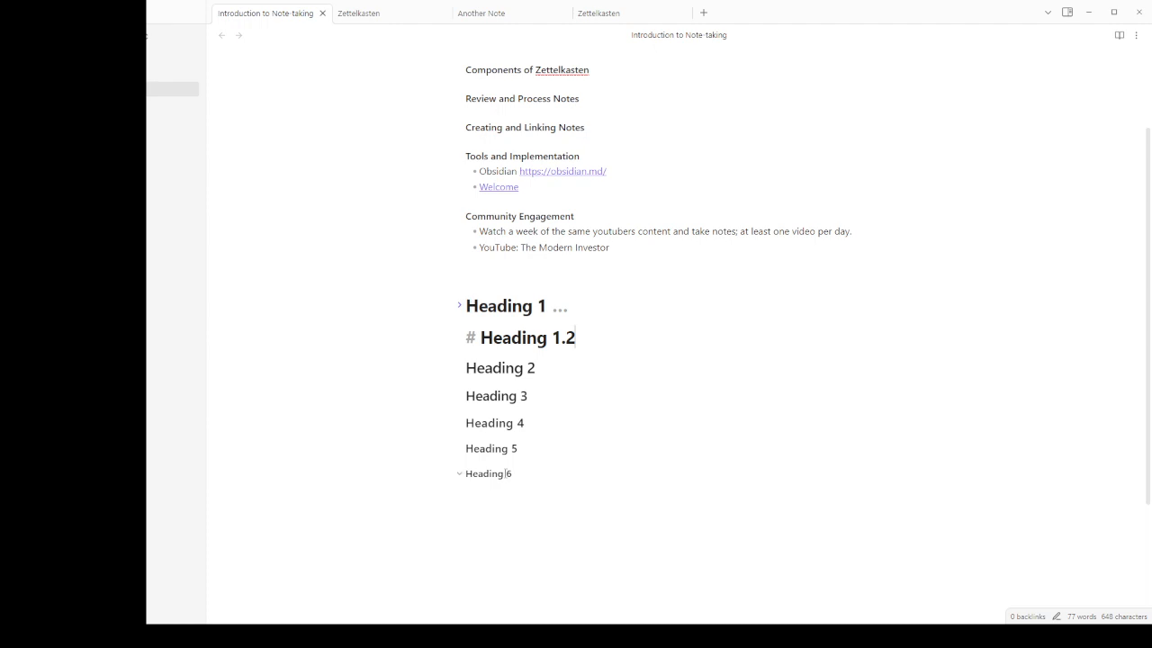
left_click_drag(512, 474, 443, 302)
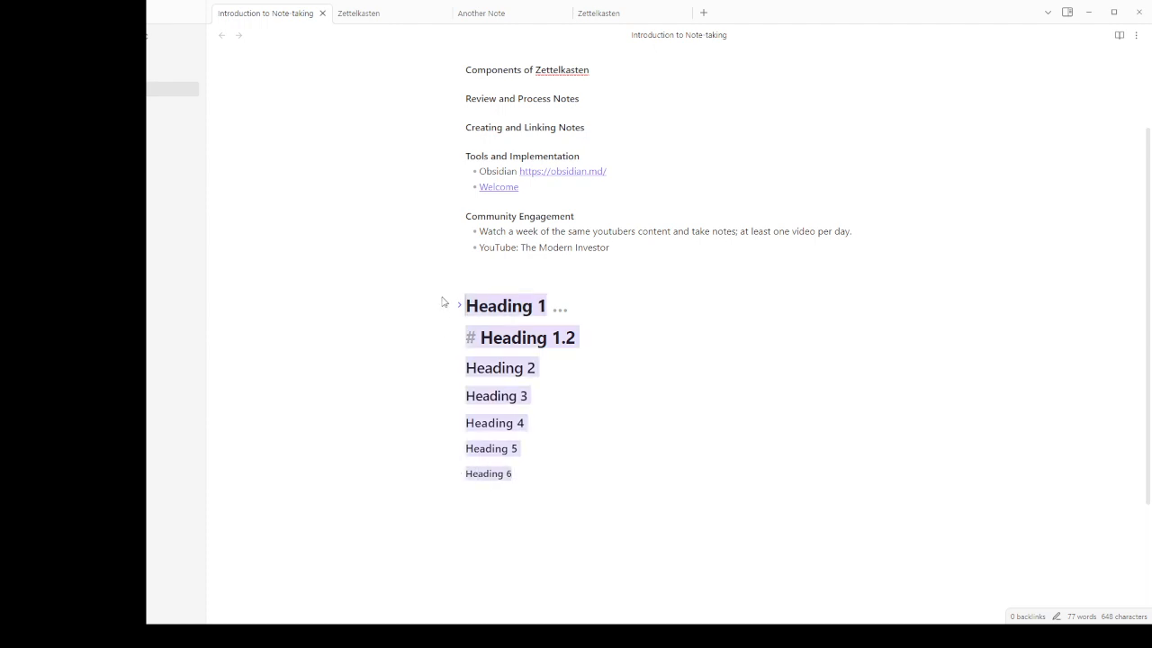
key("BackSpace")
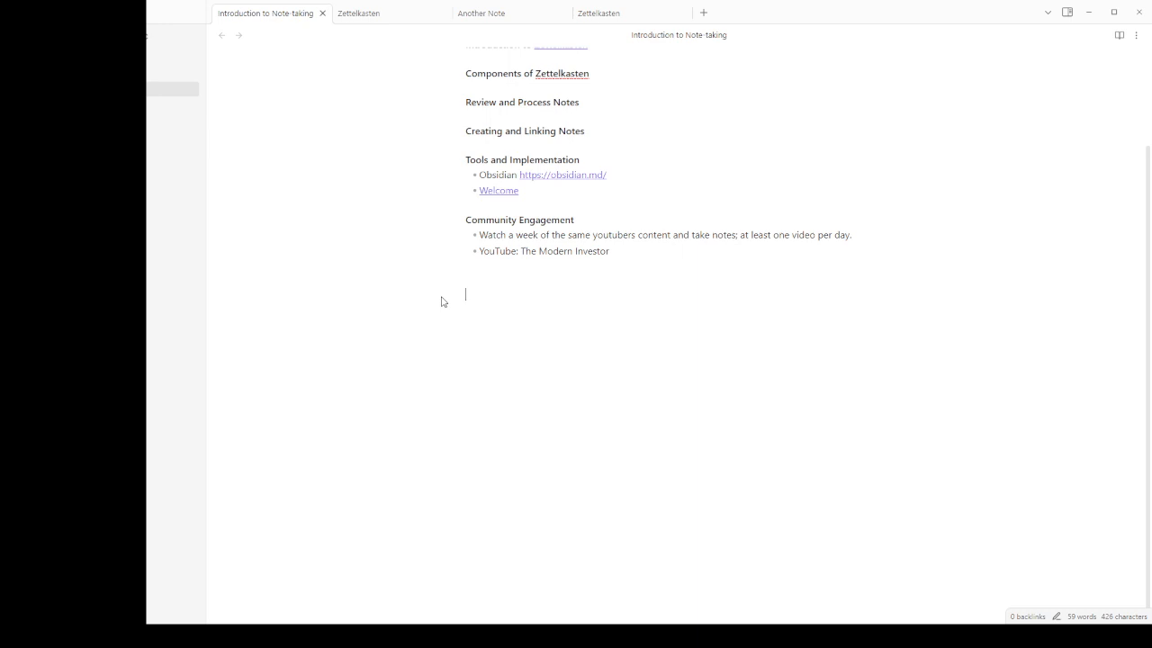
Step: Write "Bold" at the end of the note and format it as bold
type("Bold")
key("shift+Home")
key("ctrl+b")
key("End")
key("Return")
key("Up")
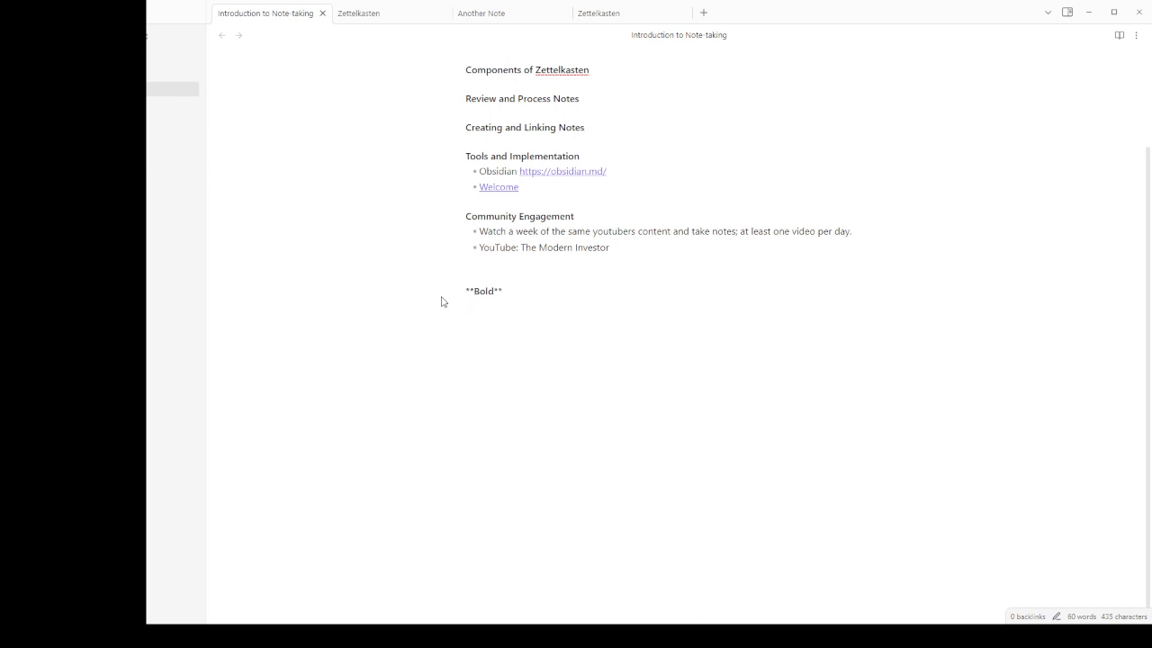
Step: Add an italic line "Italic" and a highlighted line "hightlight" below the bold text
key("Down")
type("*******Italic")
key("Down")
type("==he")
key("BackSpace")
type("ightlight==")
Step: Add a bulleted list below the highlighted line with the items "bullet", "2", "3" and "4"
key("Return")
key("Return")
type("bullet")
key("Return")
type("2")
key("Return")
type("3")
key("Return")
type("4")
key("Return")
key("Return")
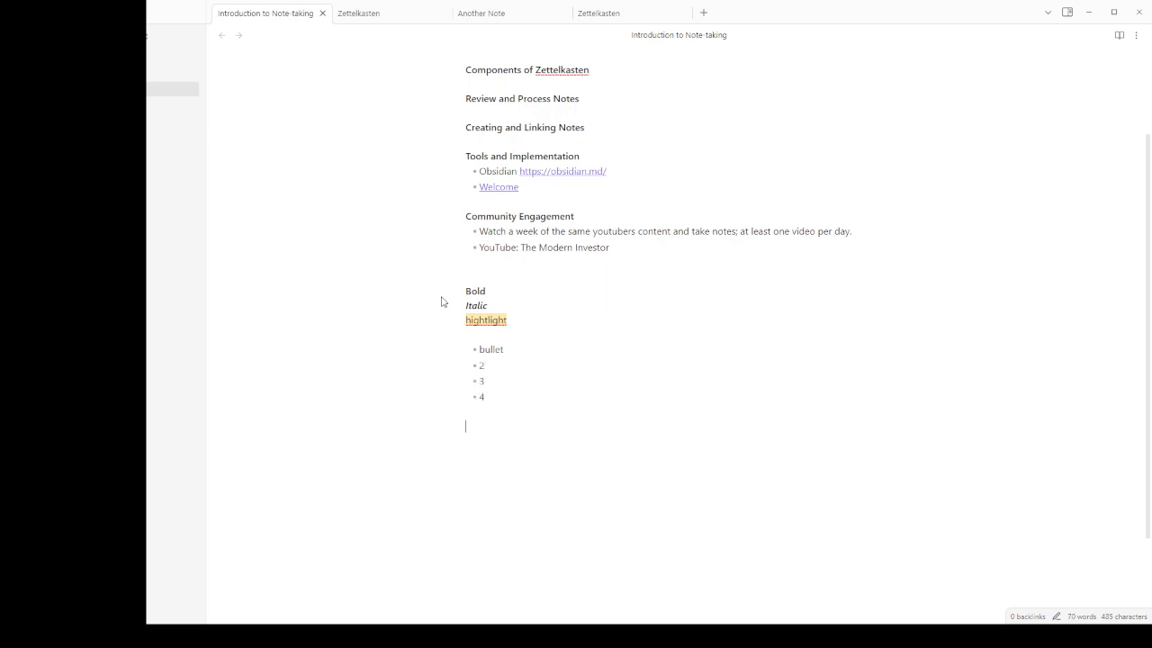
Step: Add a numbered list below the bullets with the items "numb 1", "2" and "3"
type("1. numb  1")
key("Return")
type("2")
key("Return")
type("2 ")
type("3")
key("Return")
key("Return")
type("https://www.sohohouse.com/en-us/houses/soho-house-chicago")
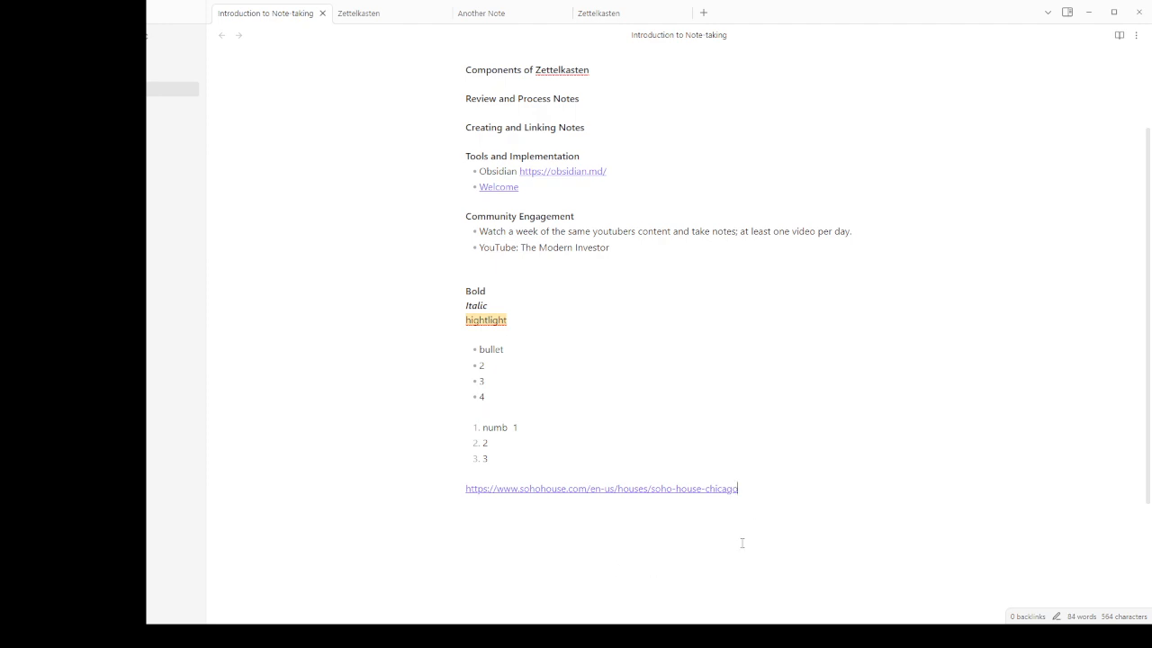
scroll(756, 522, "down", 3)
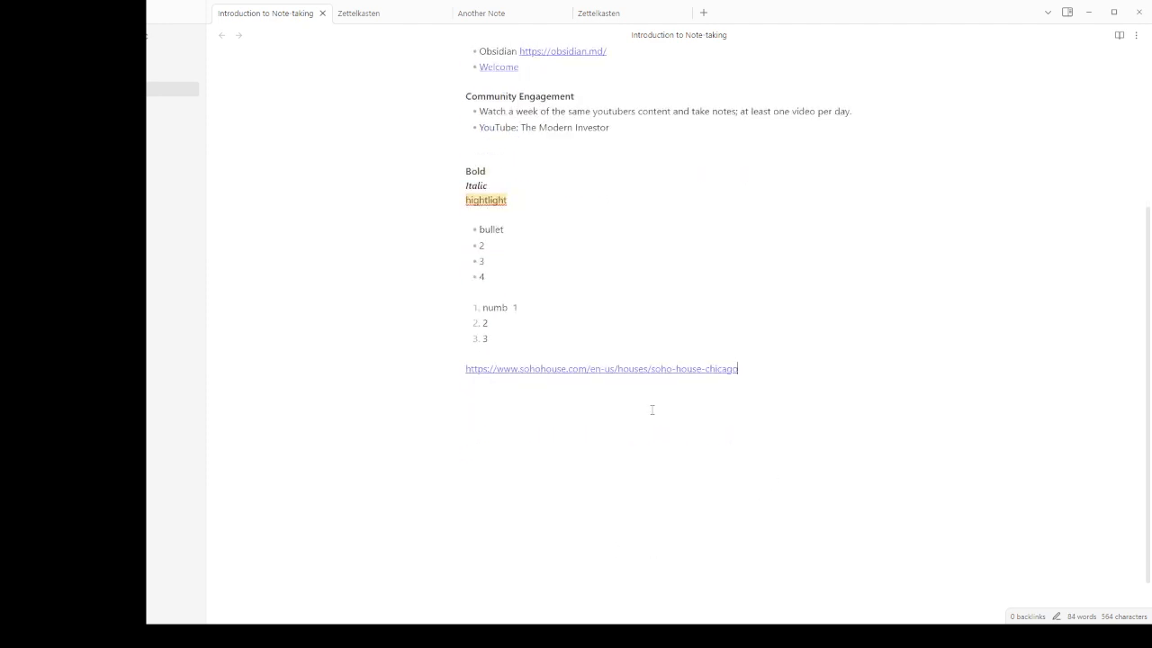
Step: Insert a paragraph about an entry in Deep Work below the Soho House link, with the subject's name and "combination of deep and deliberate work" as internal links
scroll(652, 409, "up", 6)
scroll(653, 411, "down", 8)
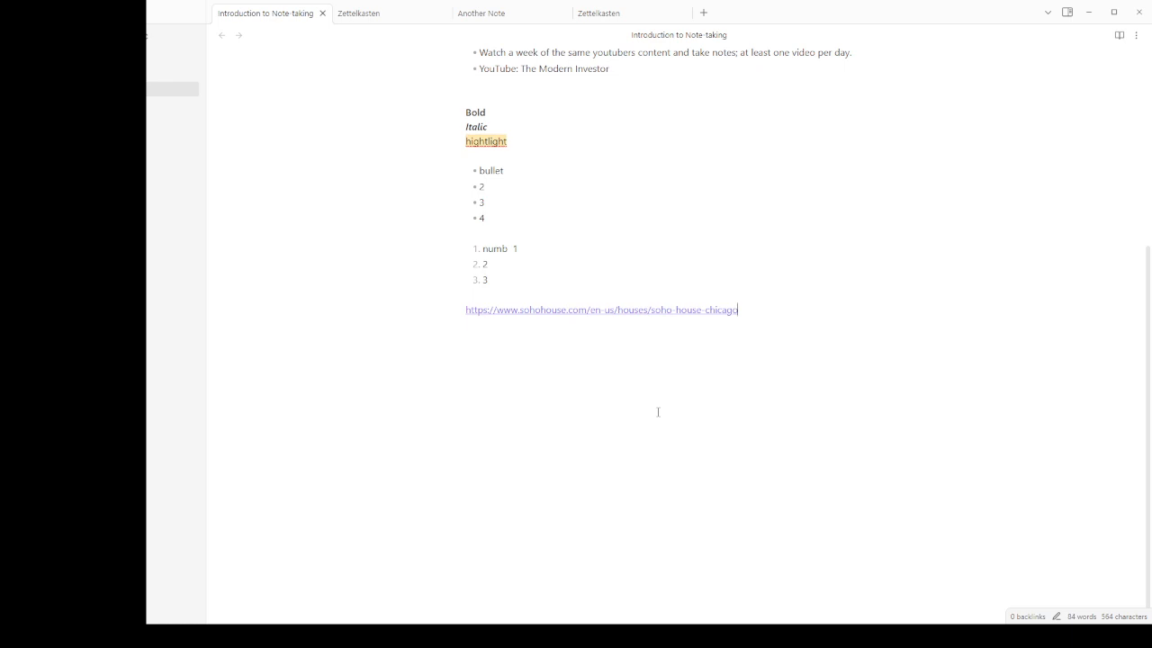
key("Return")
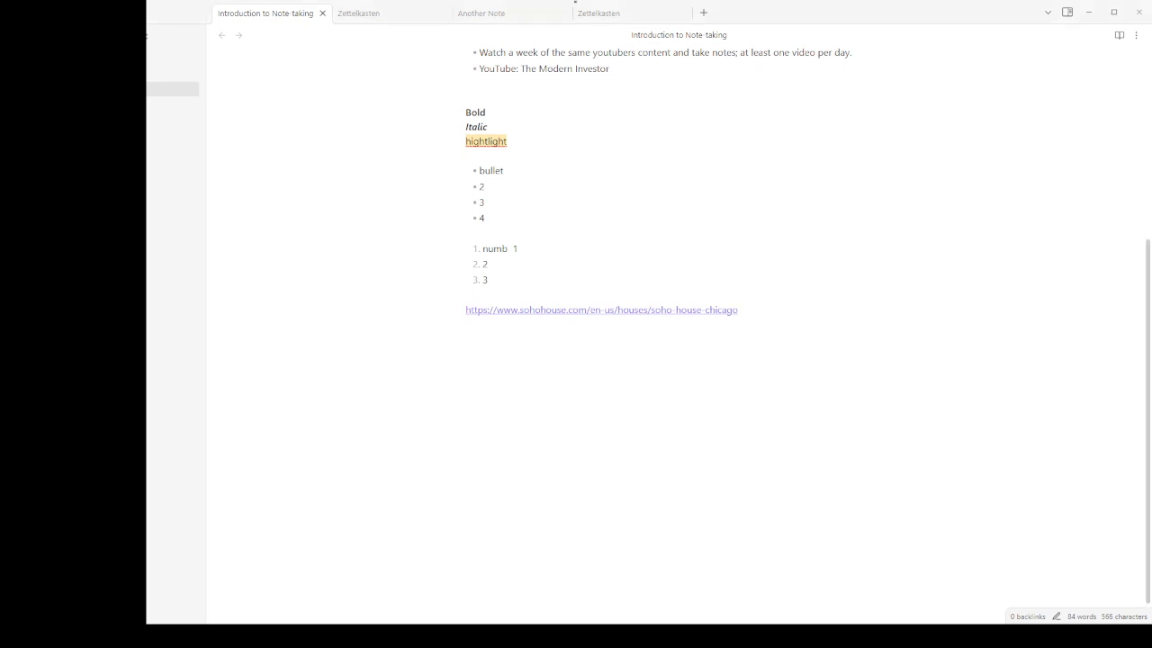
scroll(636, 348, "up", 5)
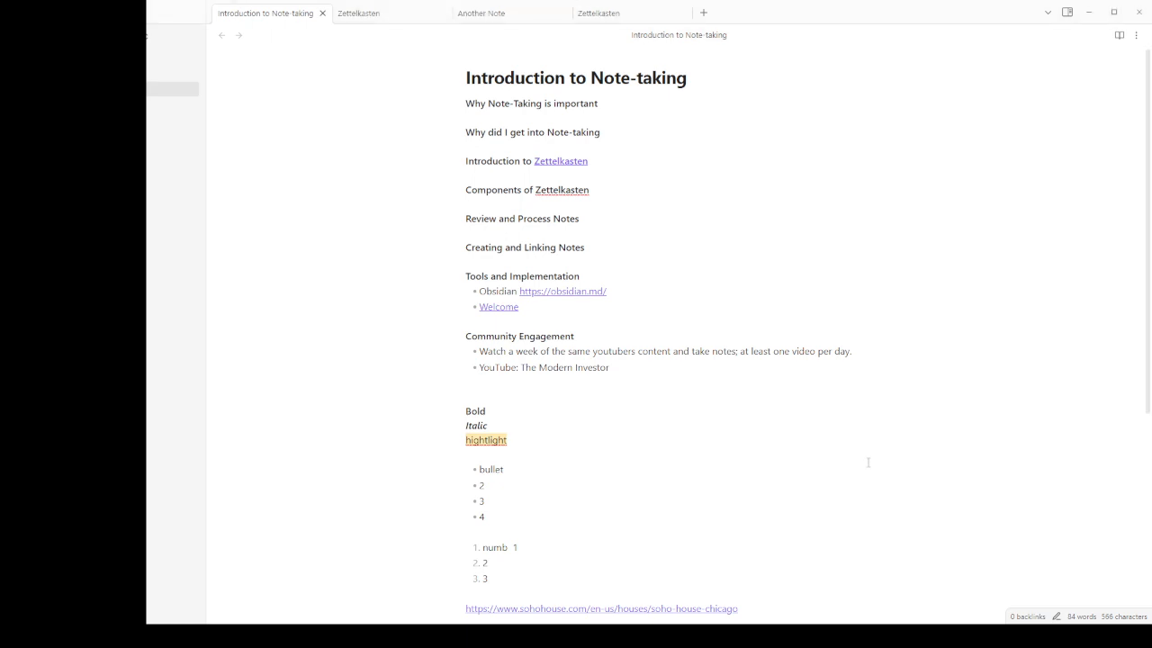
scroll(564, 442, "down", 4)
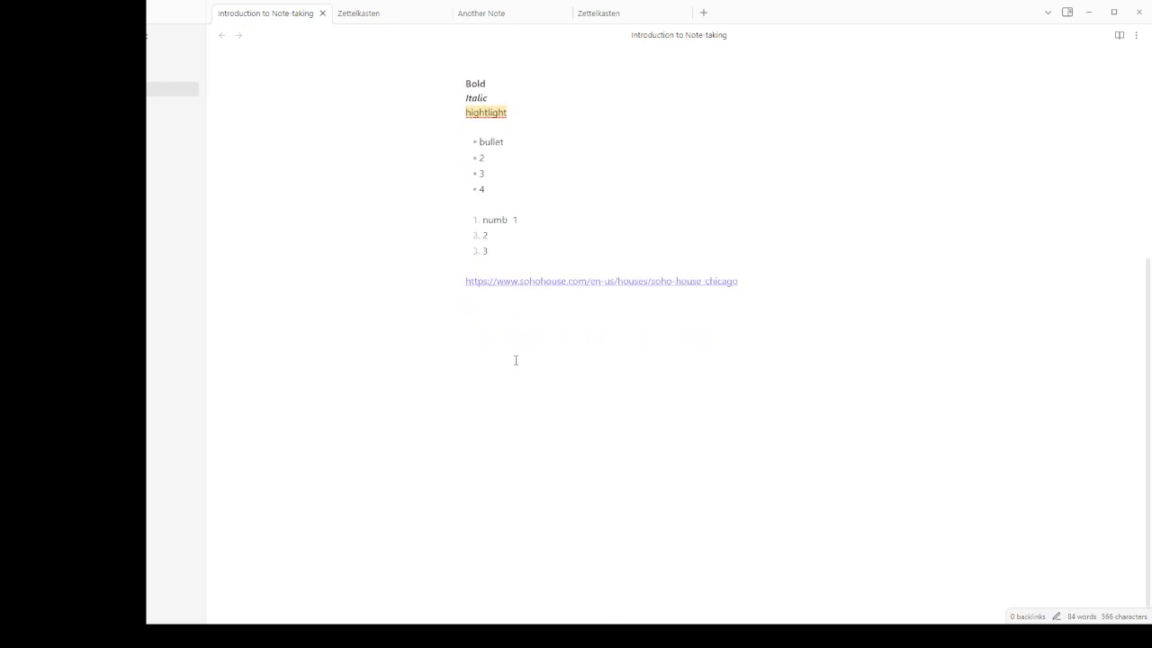
type("Donald J. Keough's entry in Deep Work highlighted his success and how it was achieved through a combination of deep and deliberate work. He discussed how his focus and discipline enabled him to make meaningful progress in his career. He also encouraged others to develop their own deep work habits in order to achieve their own success.")
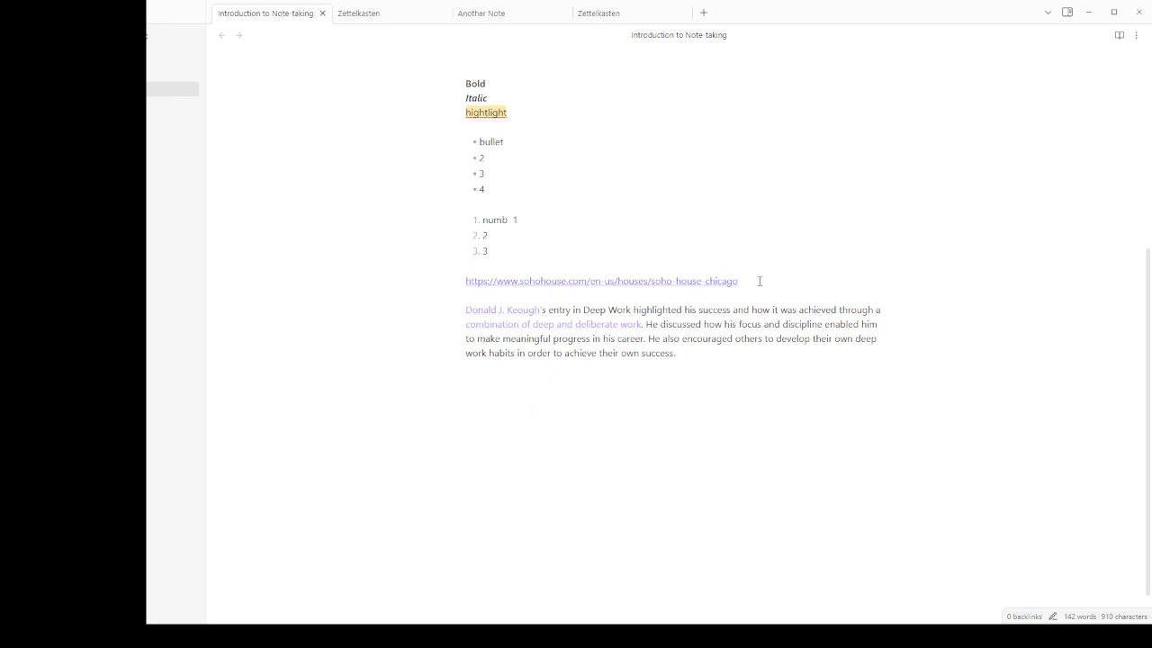
left_click_drag(759, 281, 466, 287)
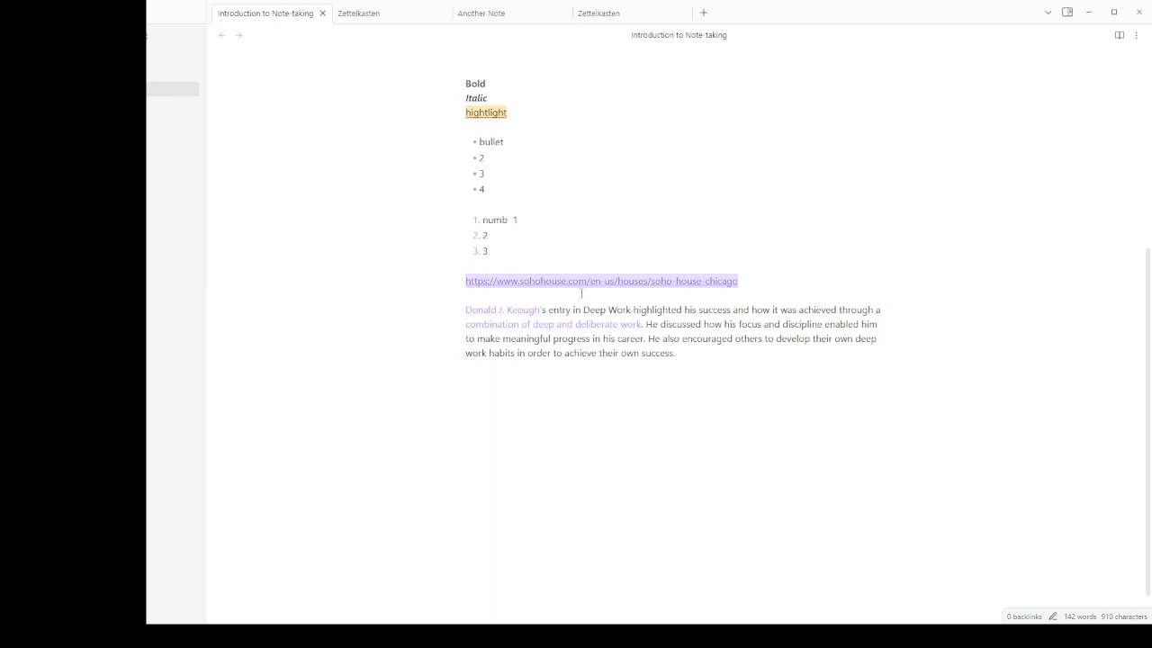
left_click(639, 340)
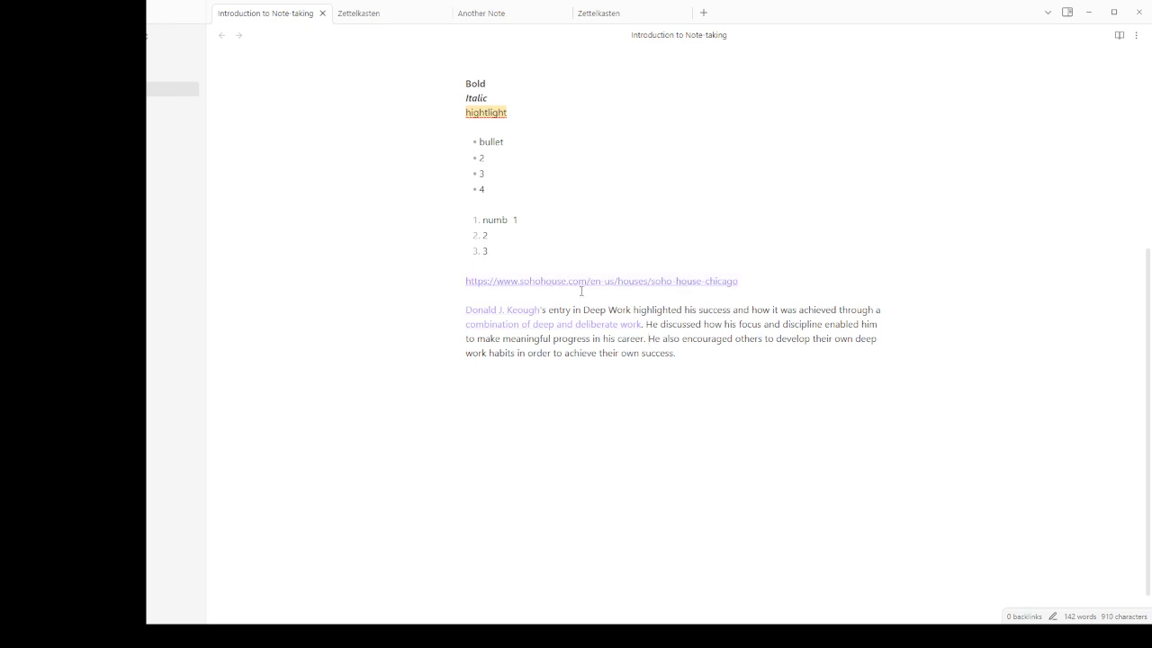
left_click(686, 353)
left_click_drag(654, 310, 756, 342)
left_click(708, 356)
Step: Turn the words "Deep Work" in the new paragraph into an internal note link
left_click_drag(583, 310, 632, 309)
type("[[")
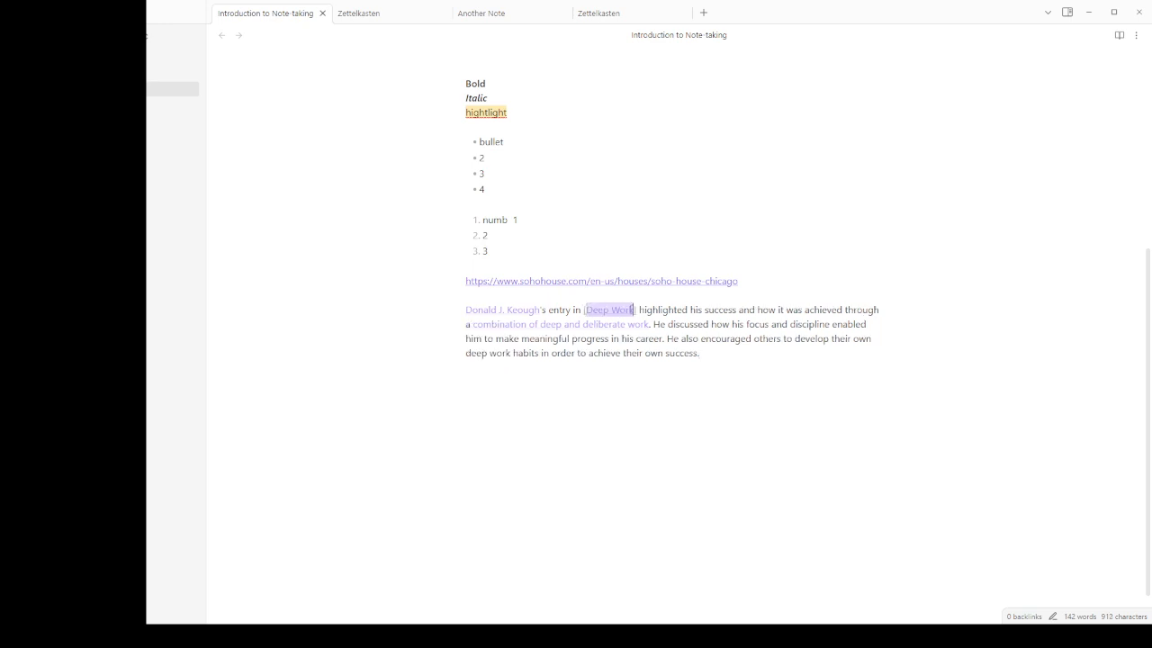
key("Down")
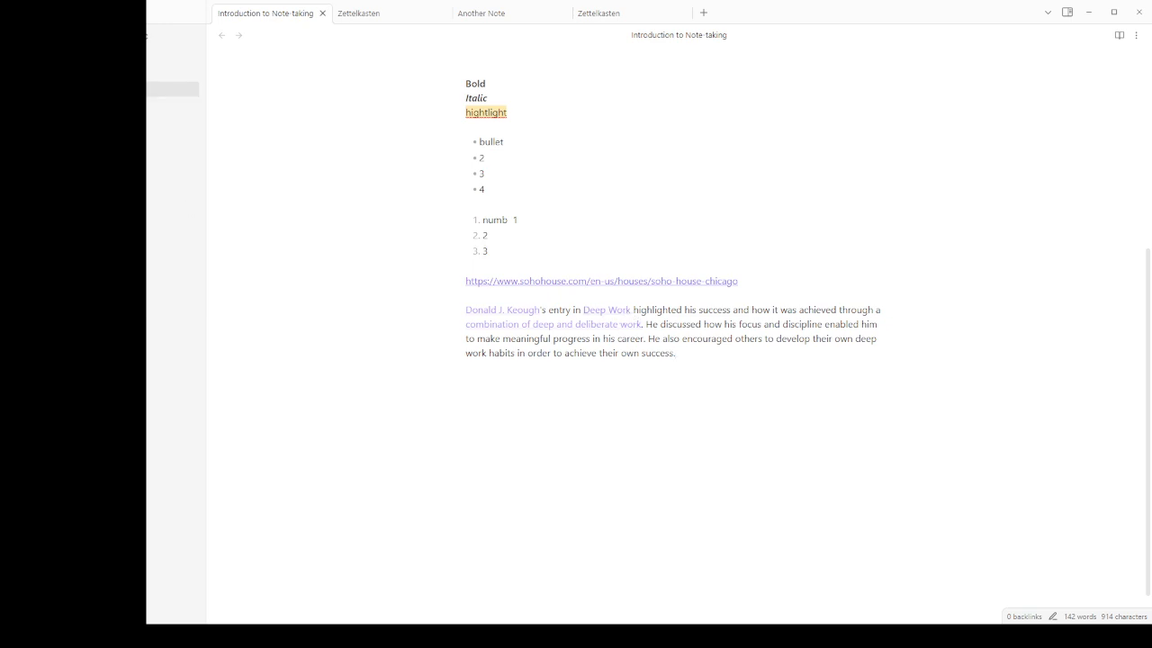
Step: Create the Deep Work note from its link and write "This is book I read." in it
left_click(617, 312)
key("alt+Return")
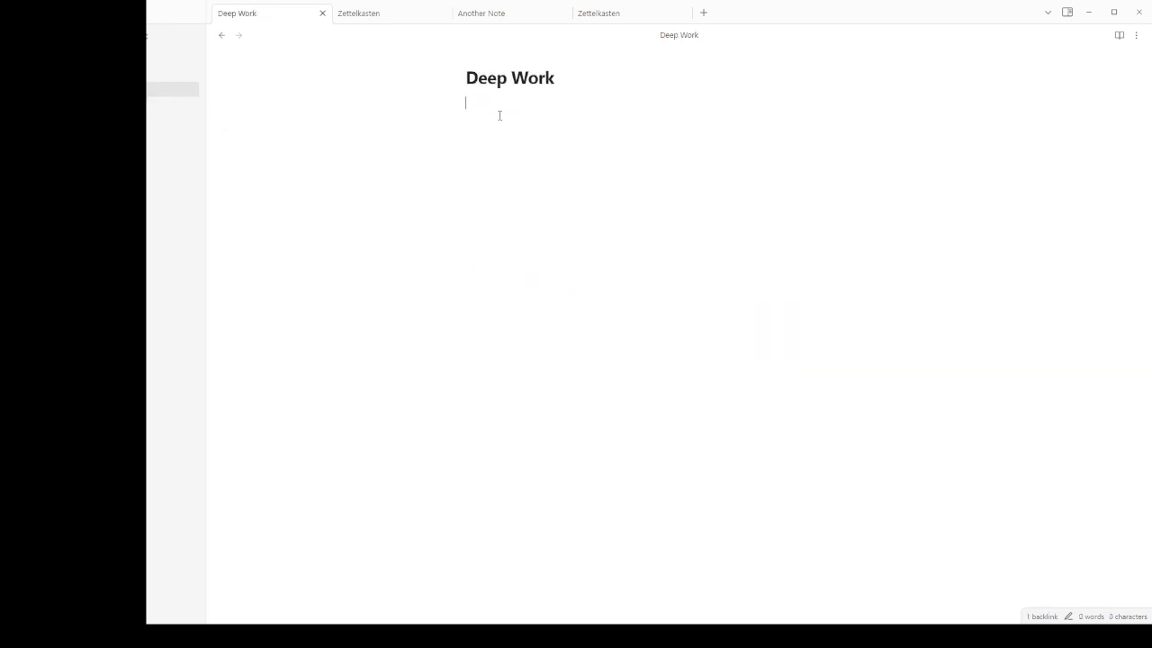
type("This is book I read.")
Step: Go back to the Introduction to Note-taking note and follow its Deep Work link
left_click(176, 106)
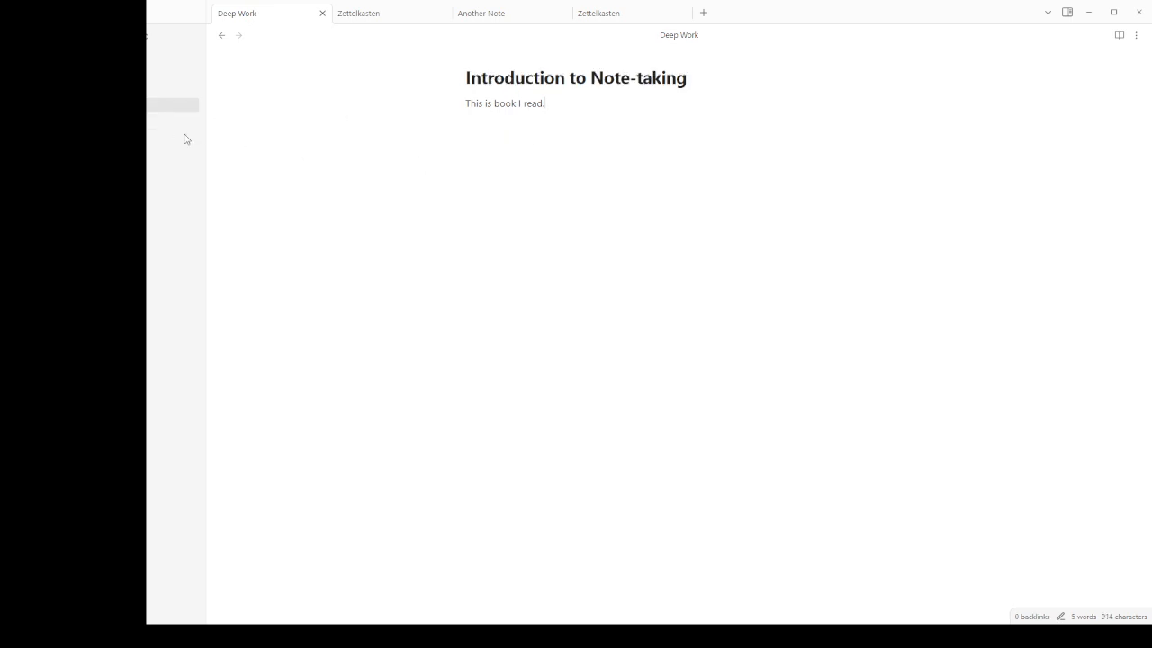
scroll(663, 406, "down", 5)
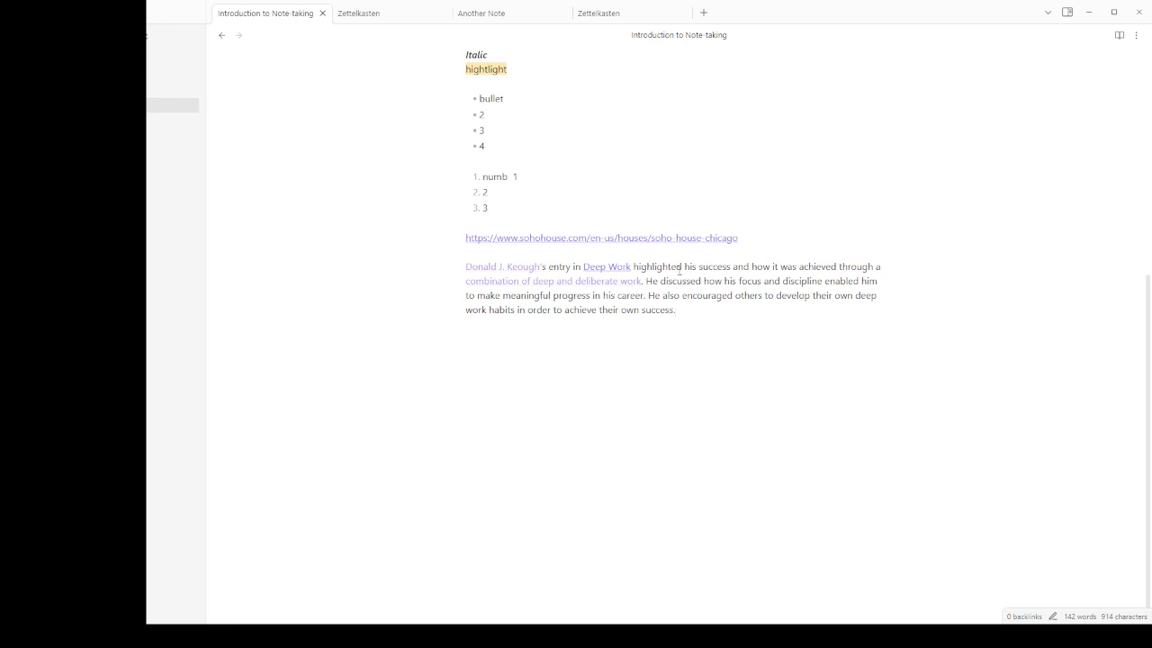
left_click(619, 271)
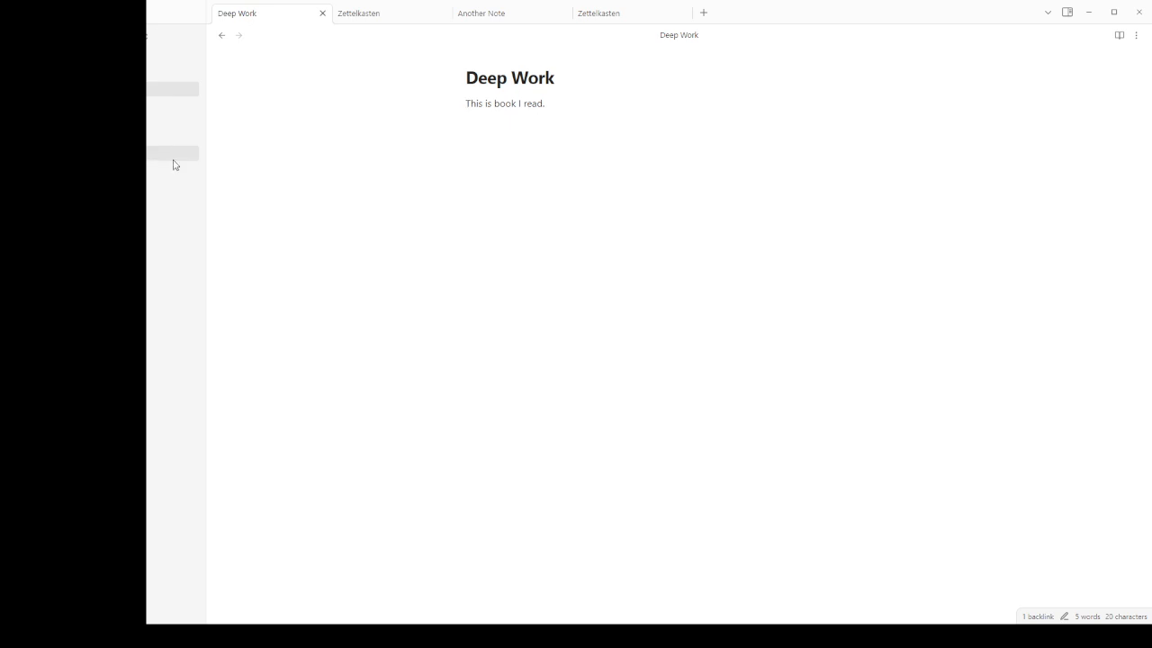
Step: Turn on backlinks in document for the Deep Work note and open the linked mention Introduction to Note-taking
left_click(1136, 38)
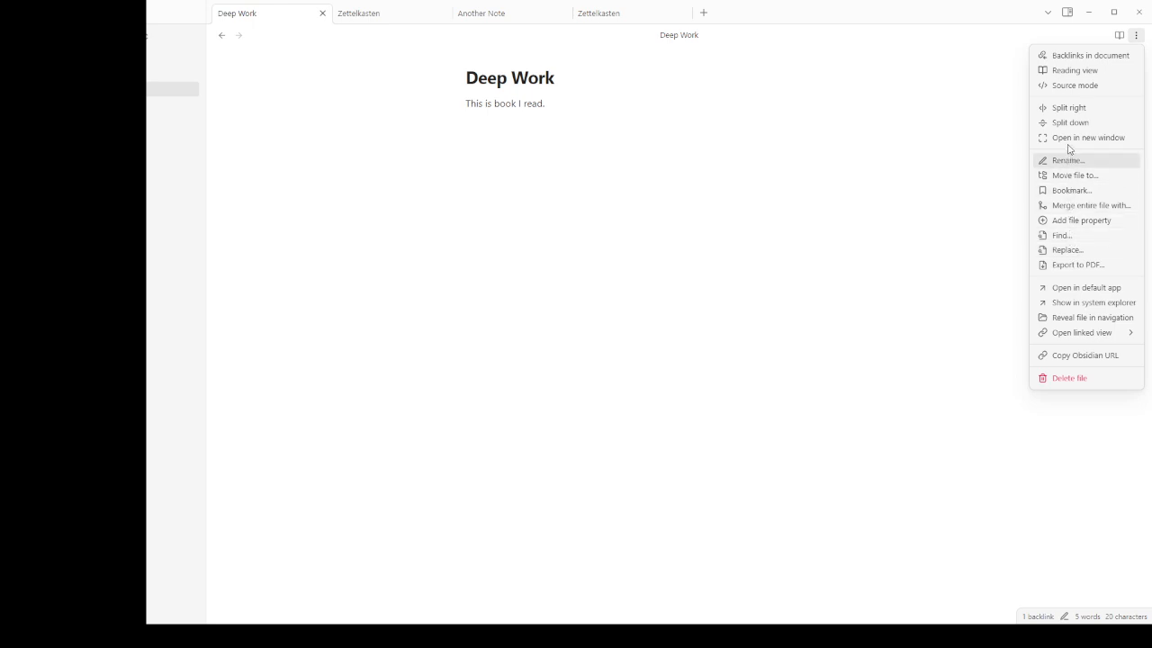
left_click(1064, 61)
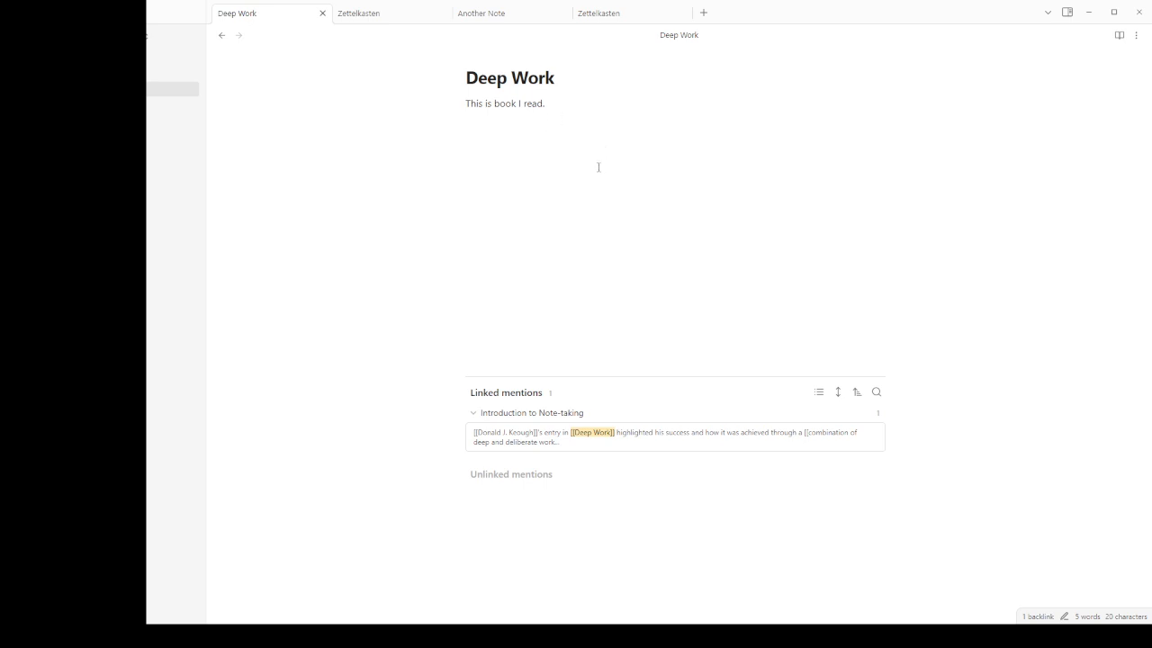
left_click(533, 414)
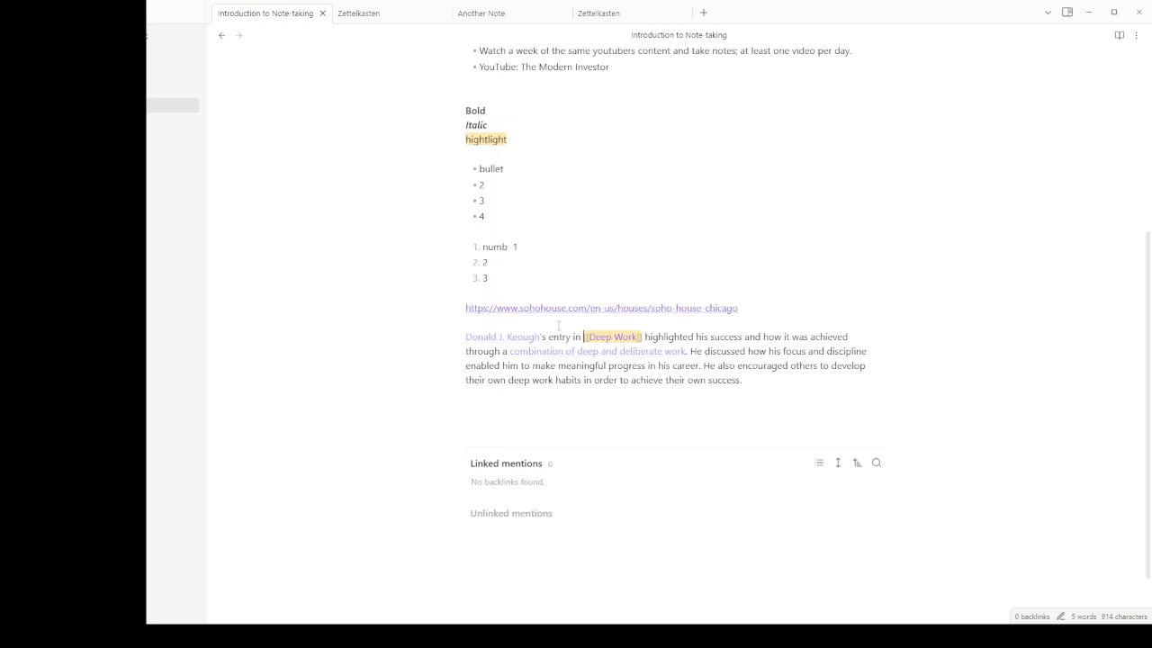
Step: Look over the Introduction to Note-taking note, revisit Deep Work with its linked mentions, and return
scroll(585, 289, "up", 5)
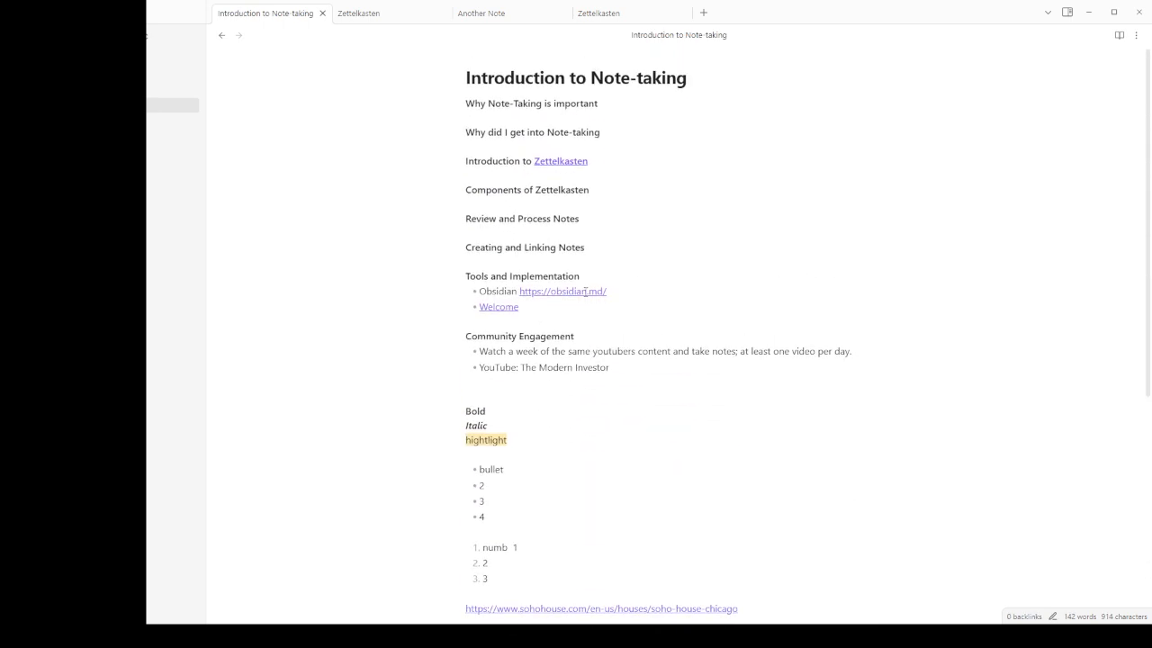
scroll(585, 292, "down", 2)
scroll(584, 291, "up", 3)
left_click(153, 89)
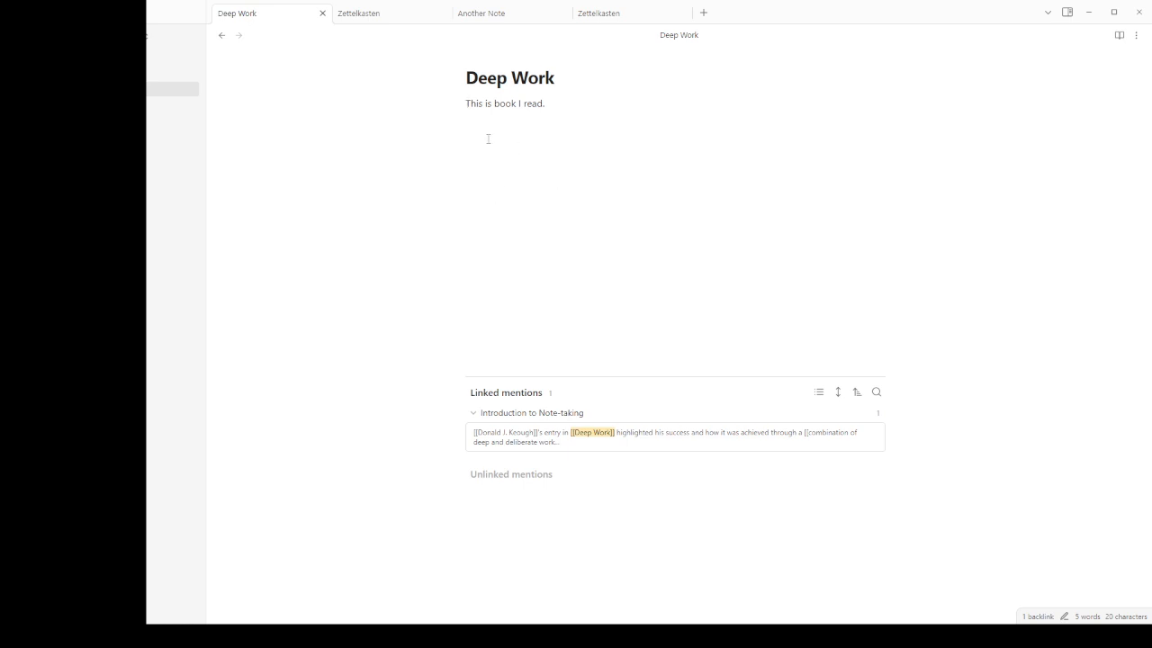
left_click(222, 36)
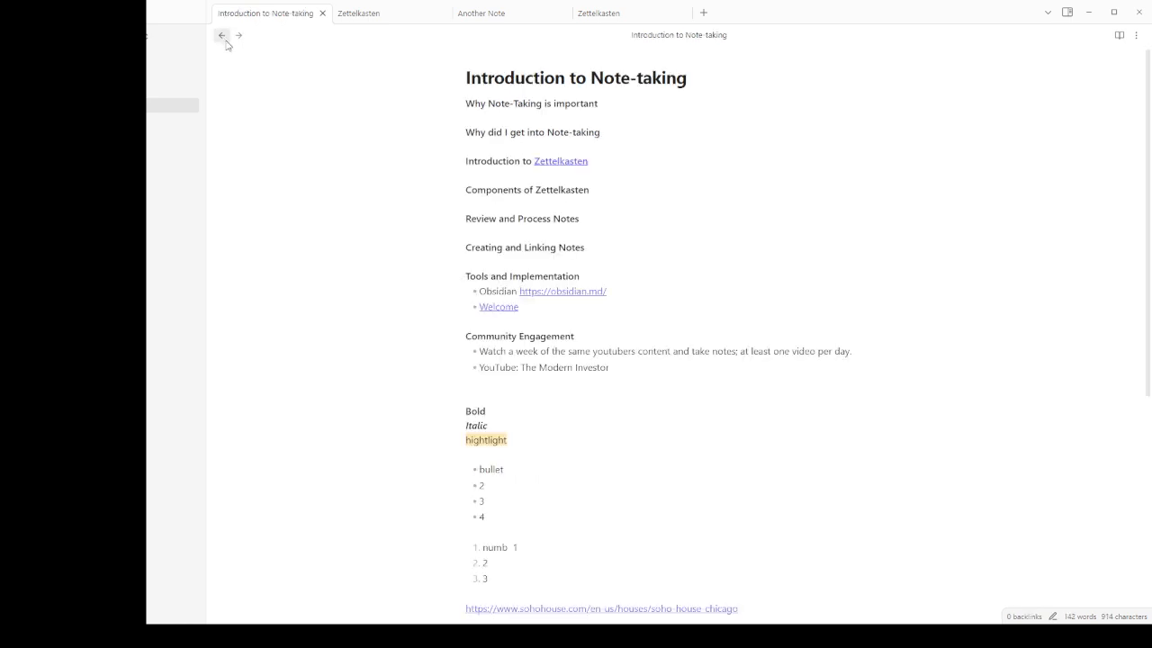
Step: Add a new line with the word "Link" as an internal note link below the Soho House URL
scroll(617, 406, "down", 3)
scroll(630, 403, "down", 1)
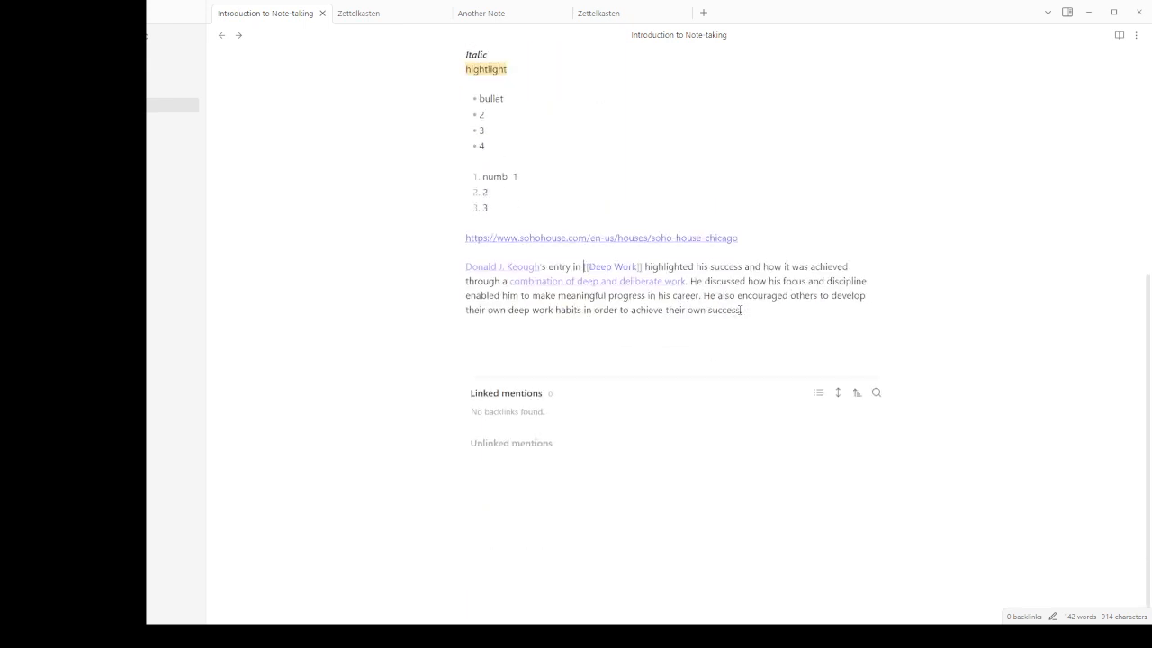
left_click(758, 237)
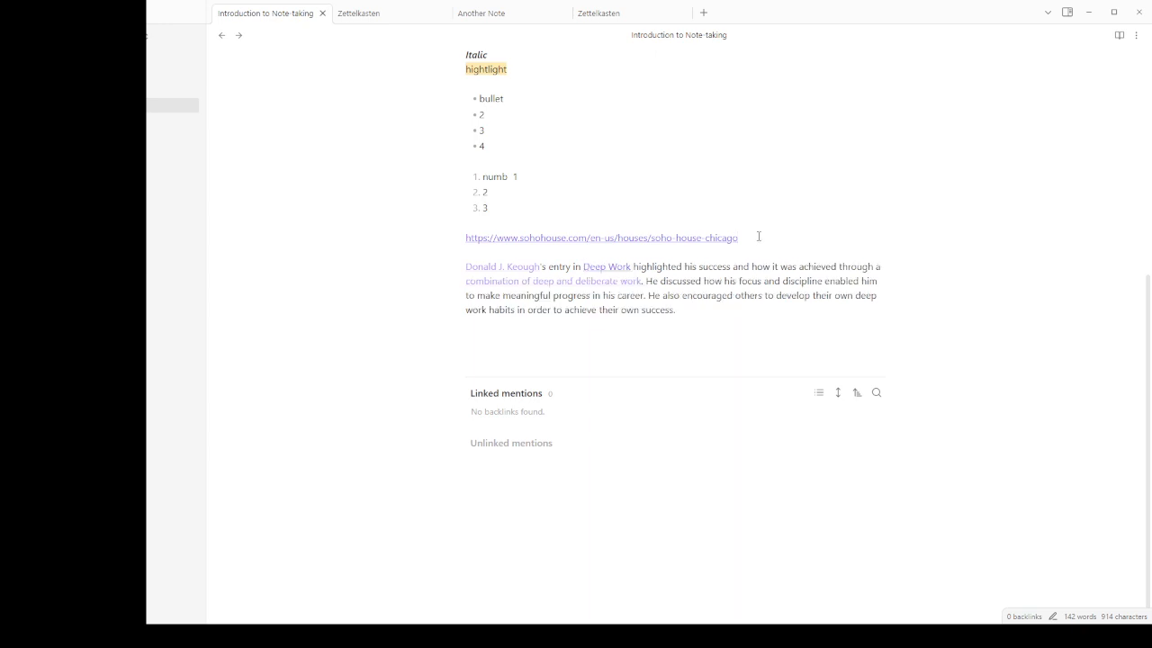
left_click_drag(739, 237, 463, 239)
left_click(792, 238)
key("Return")
key("Return")
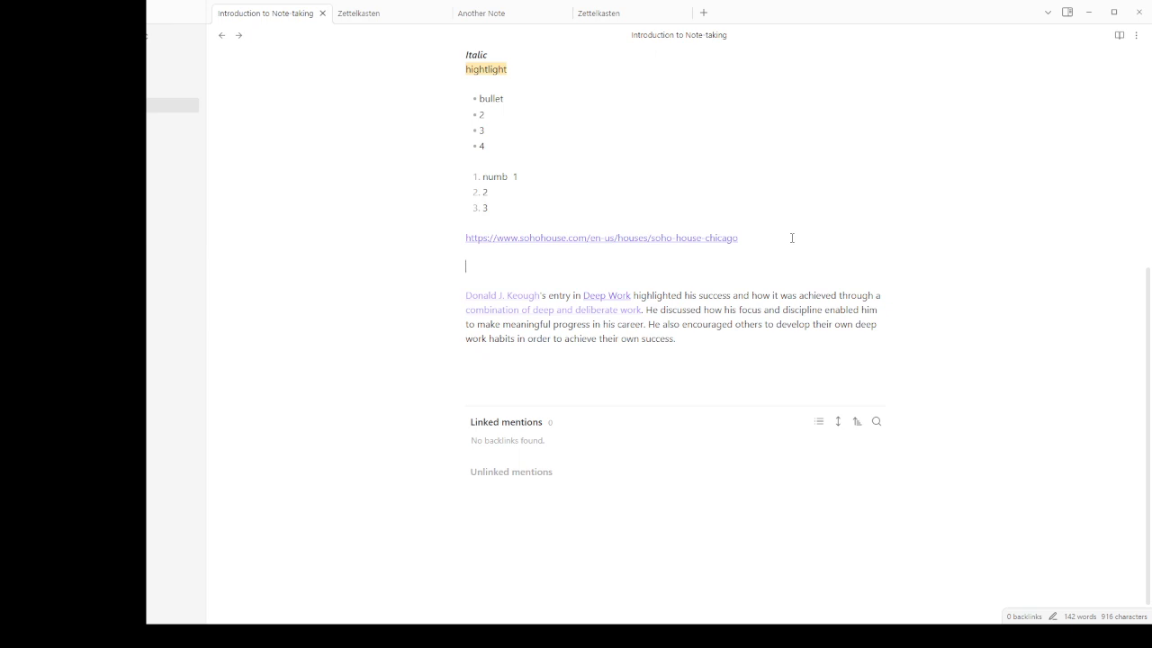
type("Link")
key("ctrl+shift+Left")
type("[[")
double_click(719, 296)
type("[[")
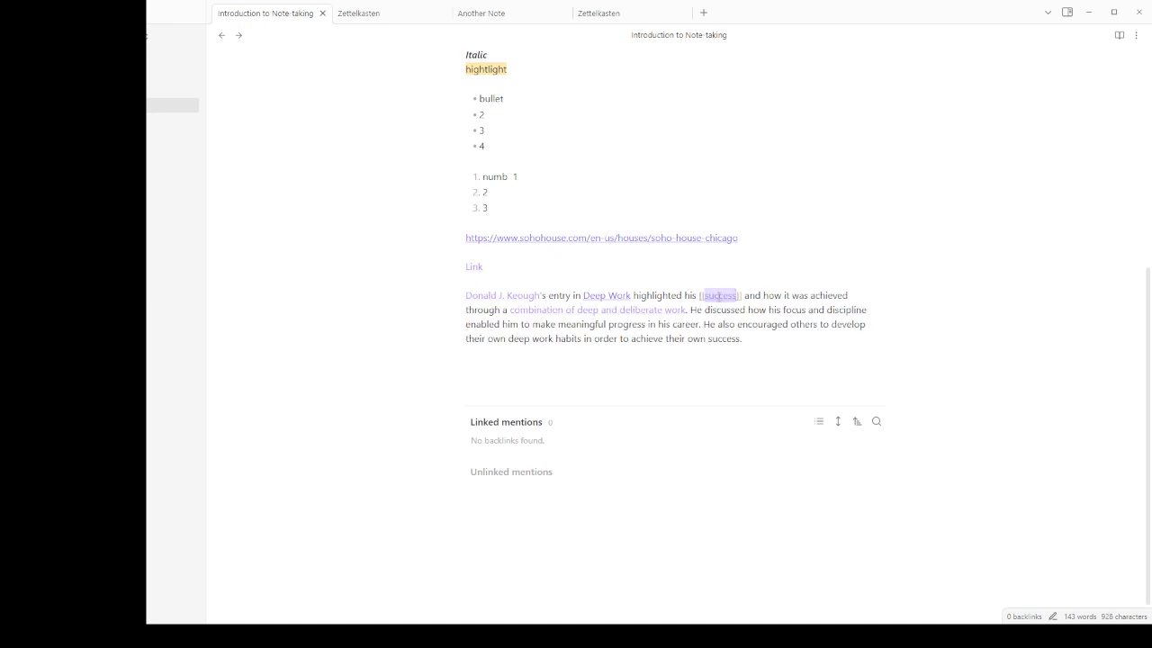
key("ctrl+z")
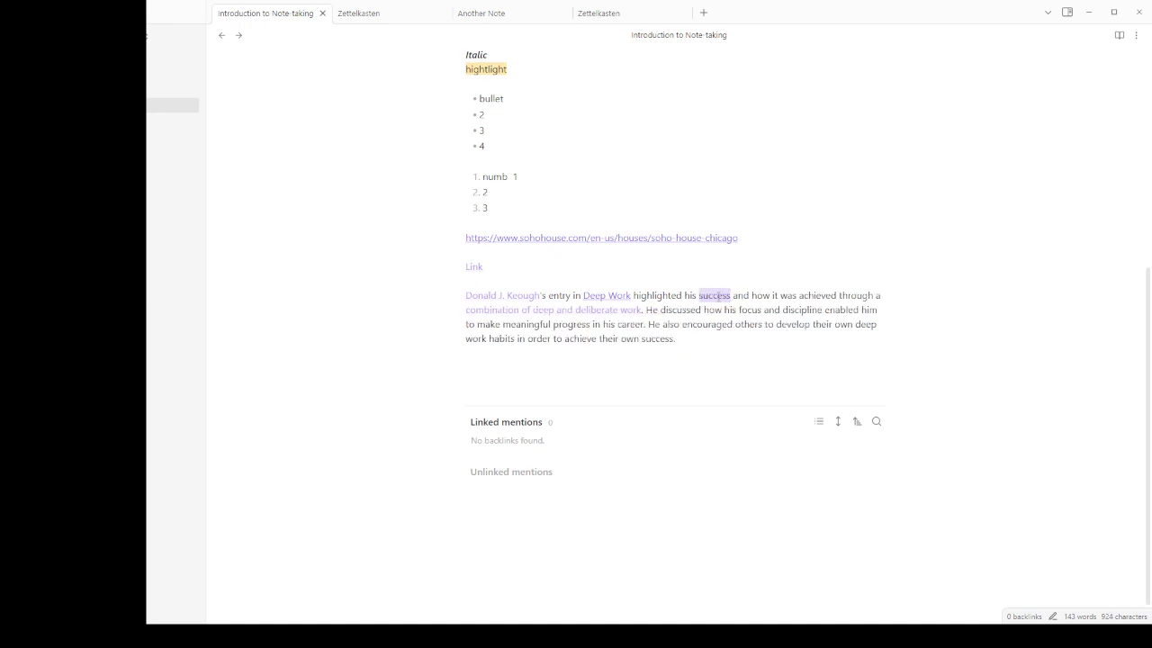
Step: Create the note Link from its internal link and return to Introduction to Note-taking
left_click(517, 266)
left_click(530, 282)
left_click(515, 266)
key("alt+Return")
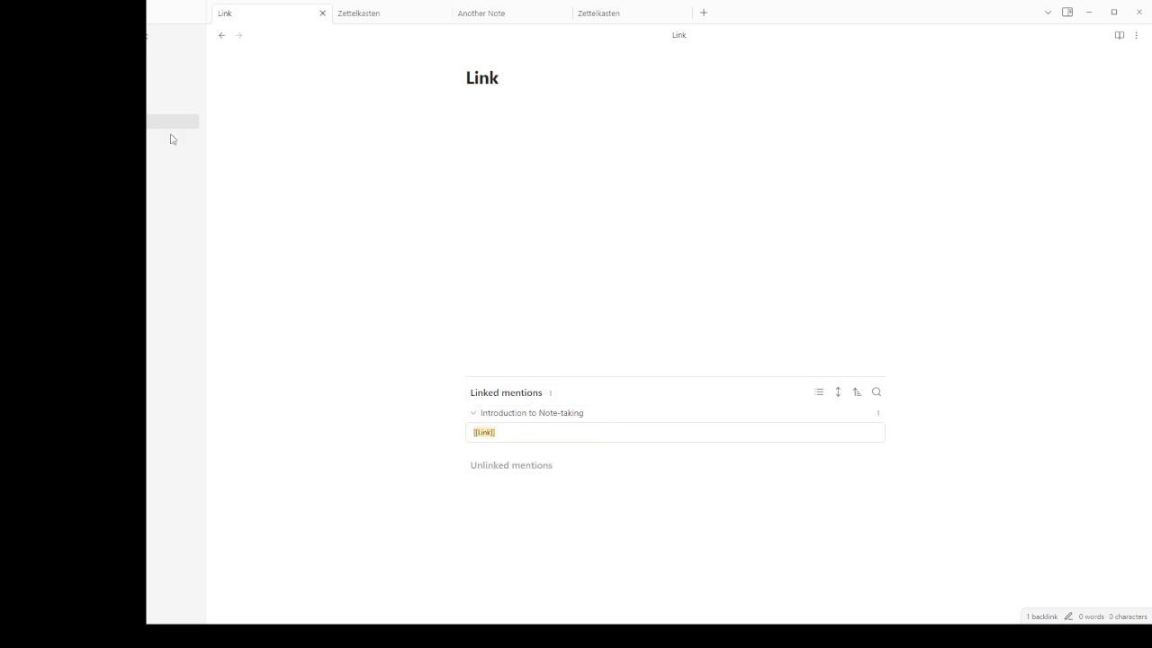
left_click(222, 36)
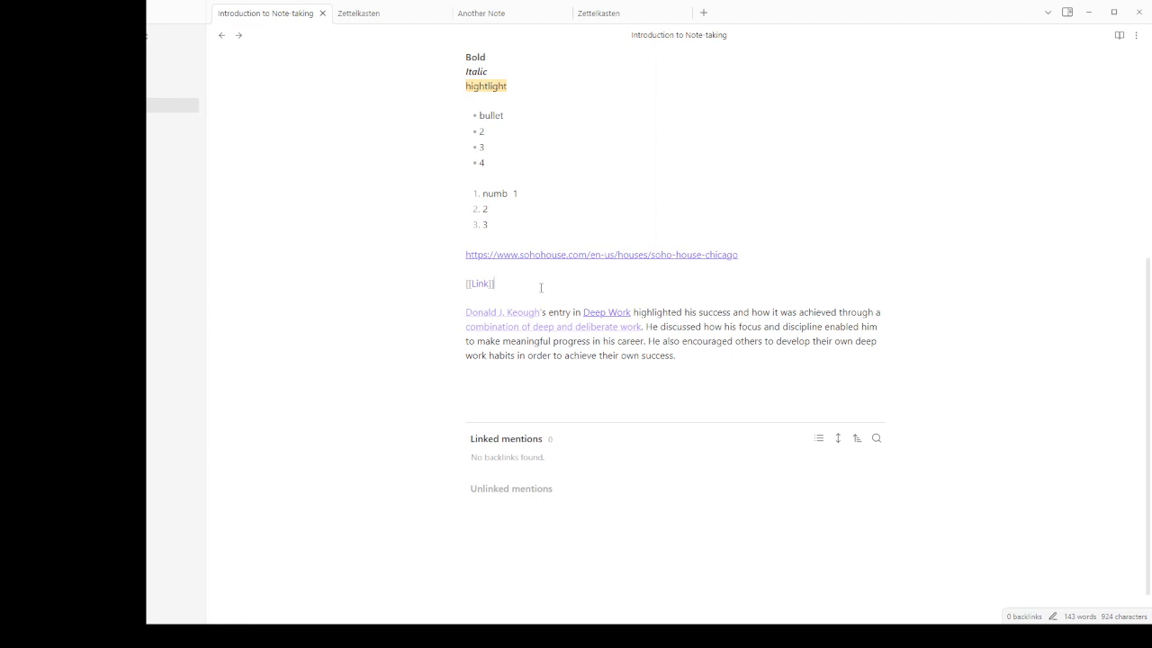
Step: Add a line above the Soho House URL with the Markdown link text "Chicago Soho" followed by empty parentheses for the address
key("Up")
key("Return")
key("Return")
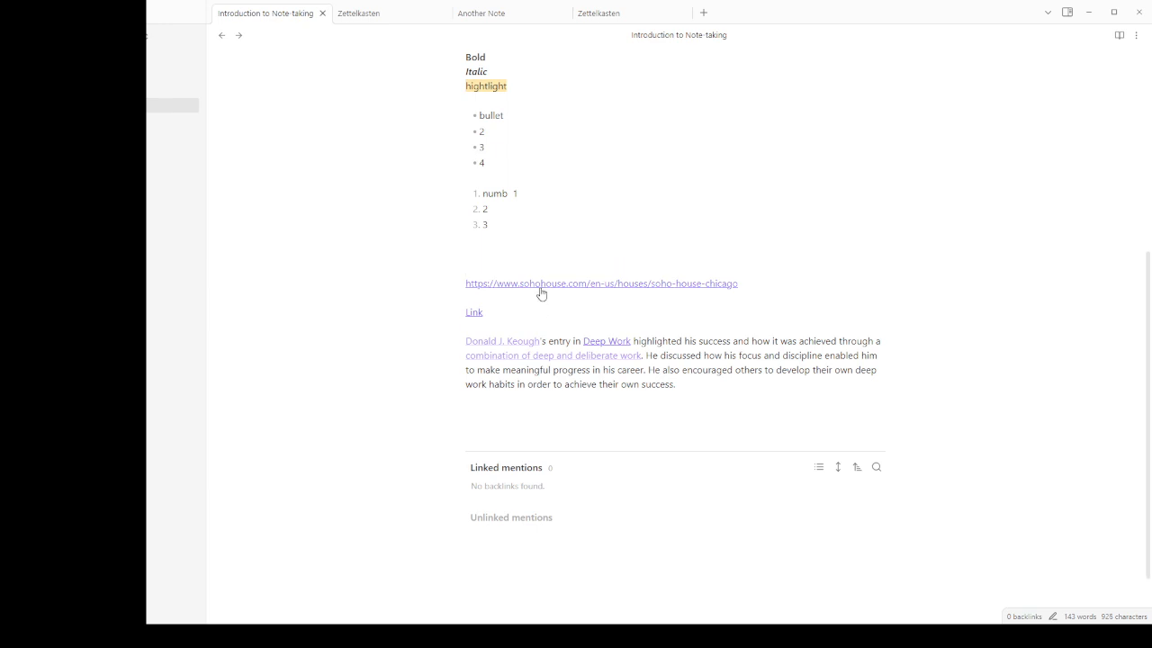
type("Chicago Soho")
key("shift+Home")
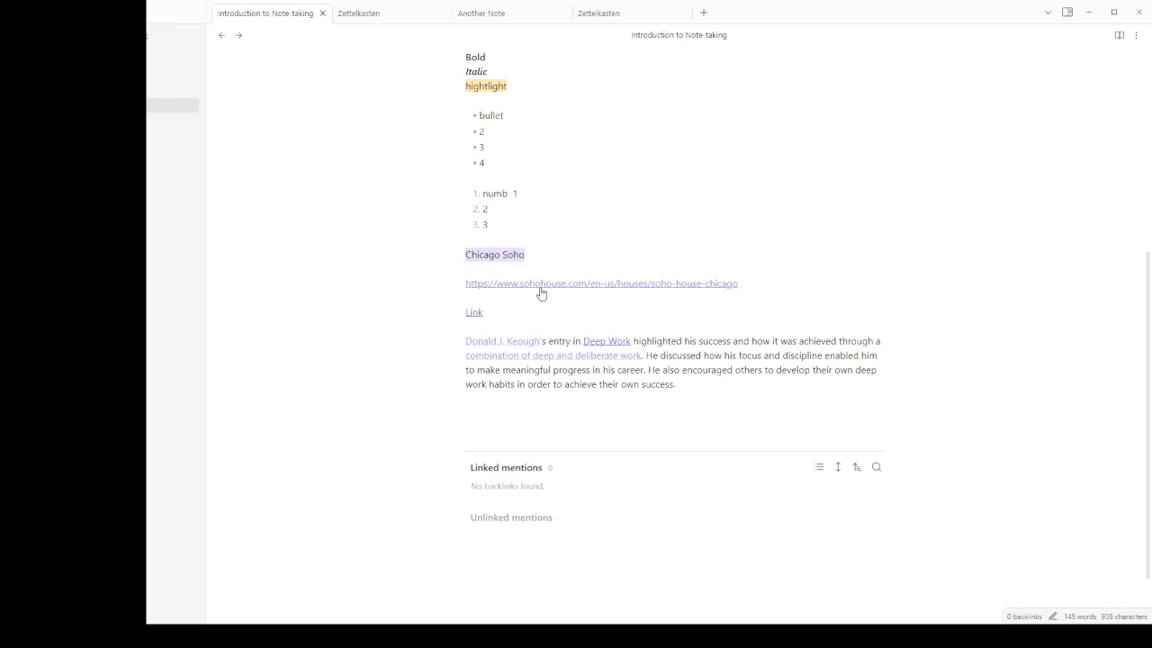
type("[")
key("End")
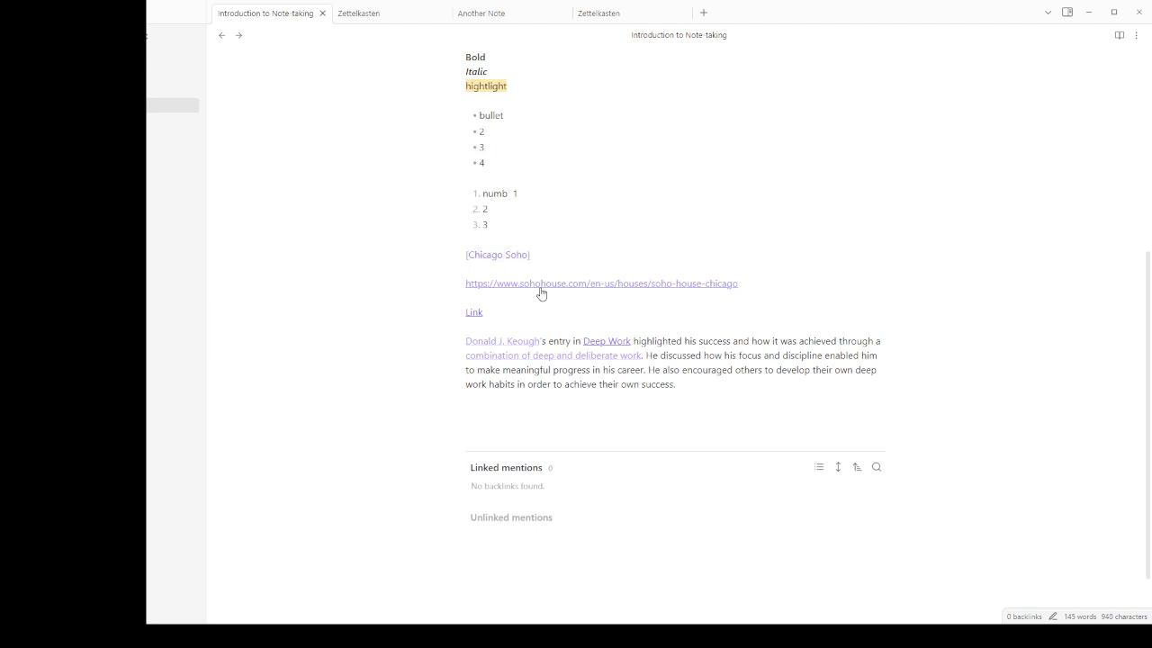
type("(")
triple_click(753, 284)
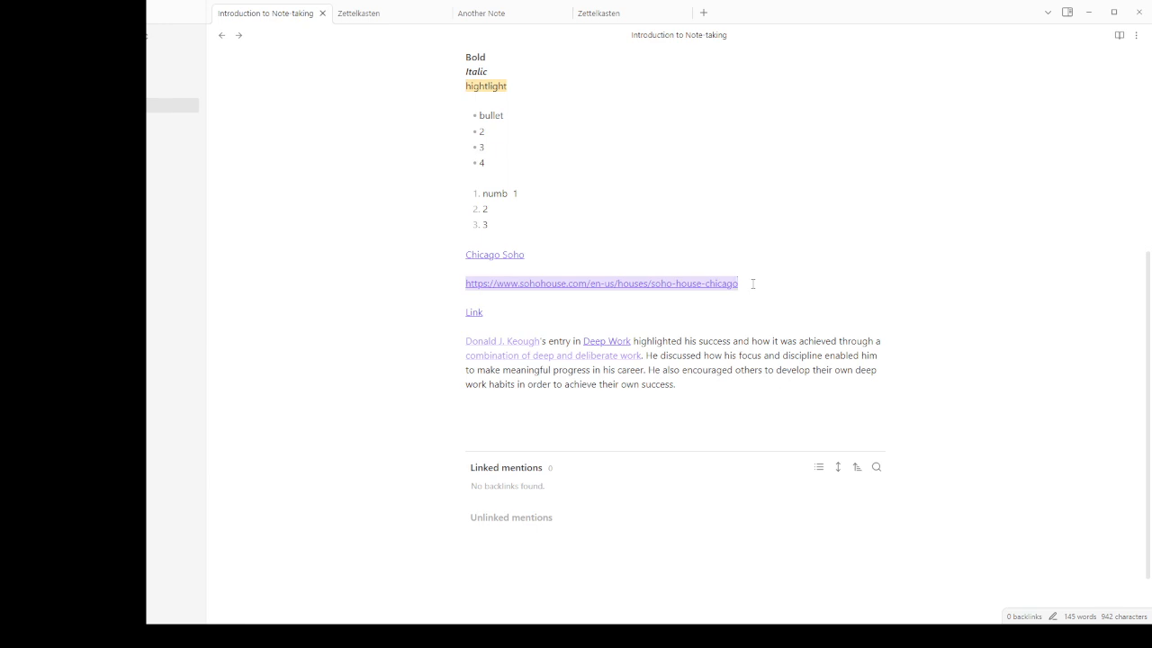
key("ctrl+x")
left_click(534, 255)
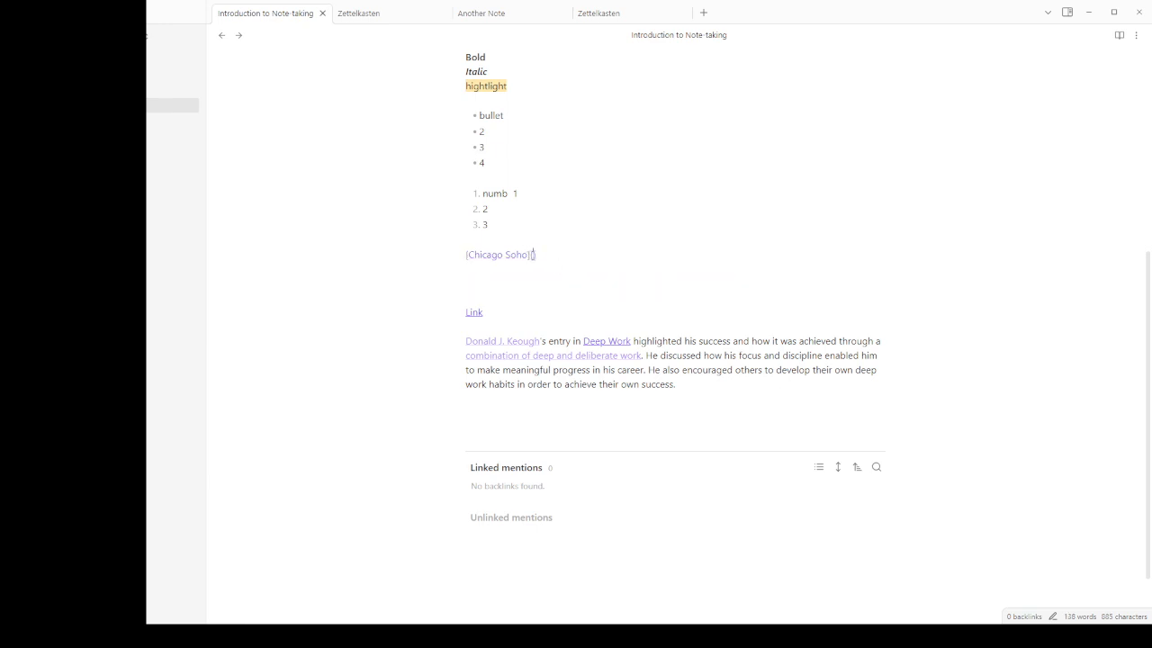
key("ctrl+v")
left_click(609, 299)
key("Up")
key("Up")
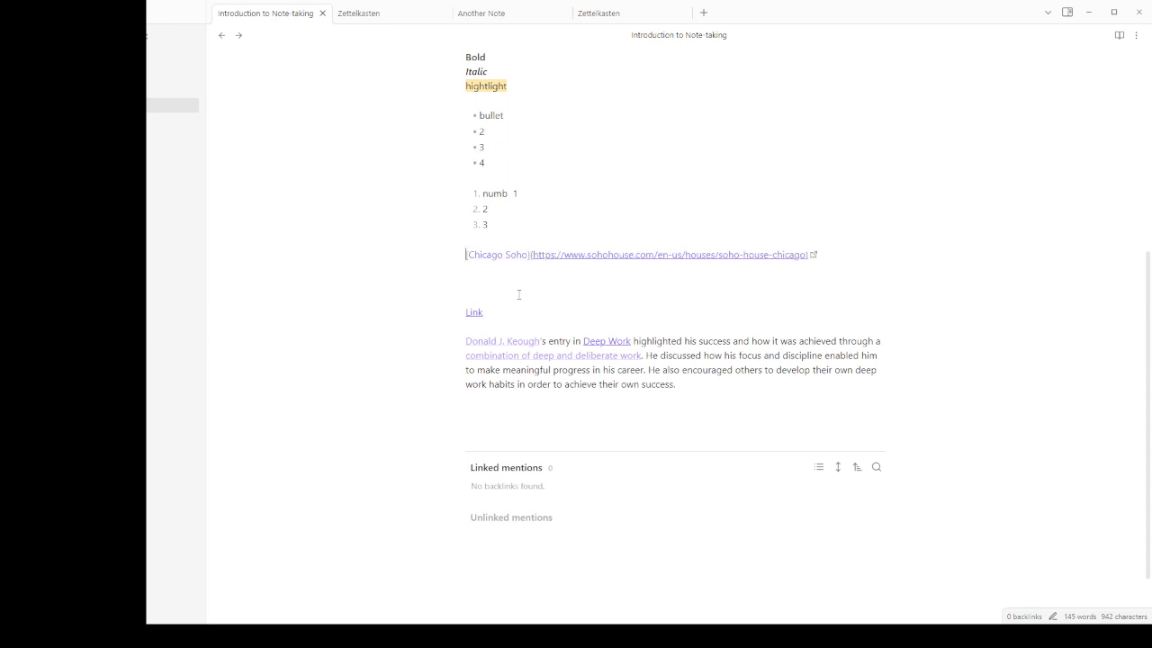
key("Down")
key("Down")
key("Down")
key("Down")
key("Down")
key("Down")
key("Down")
key("Down")
key("Down")
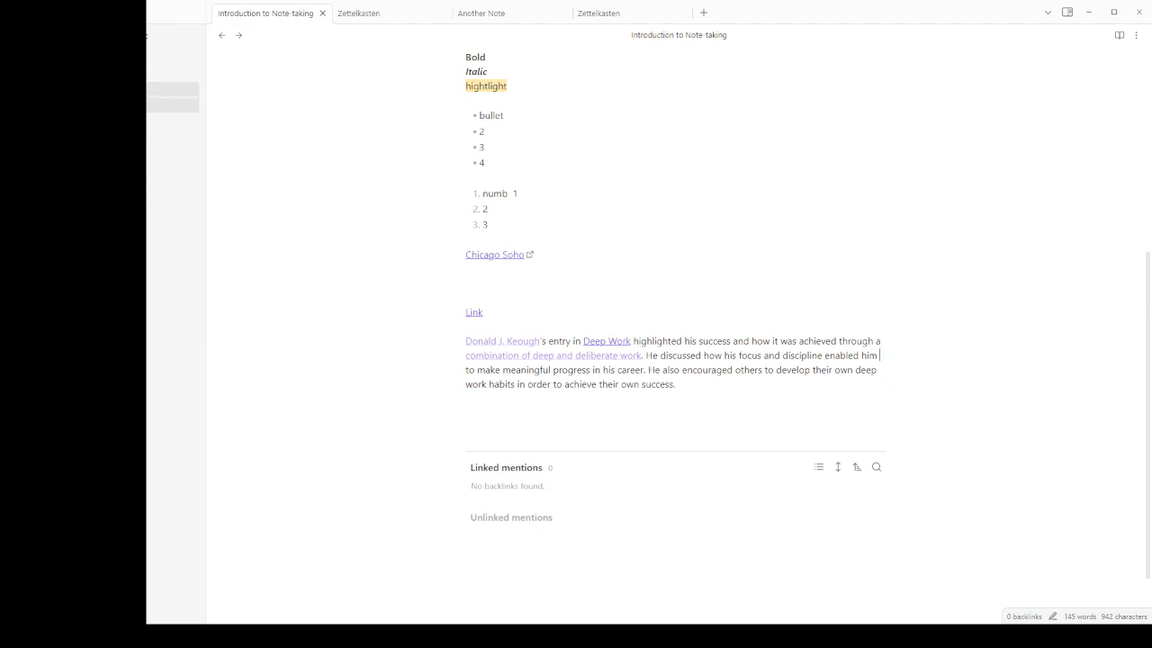
Step: View the Deep Work note and switch back to Introduction to Note-taking
left_click(169, 90)
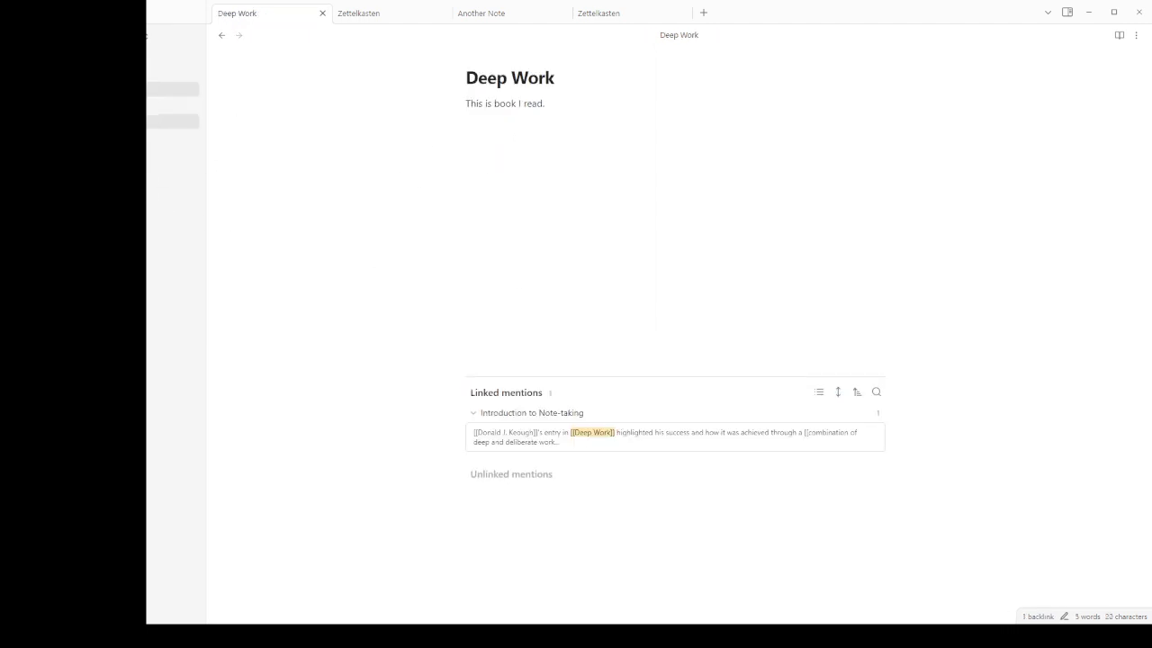
left_click(171, 105)
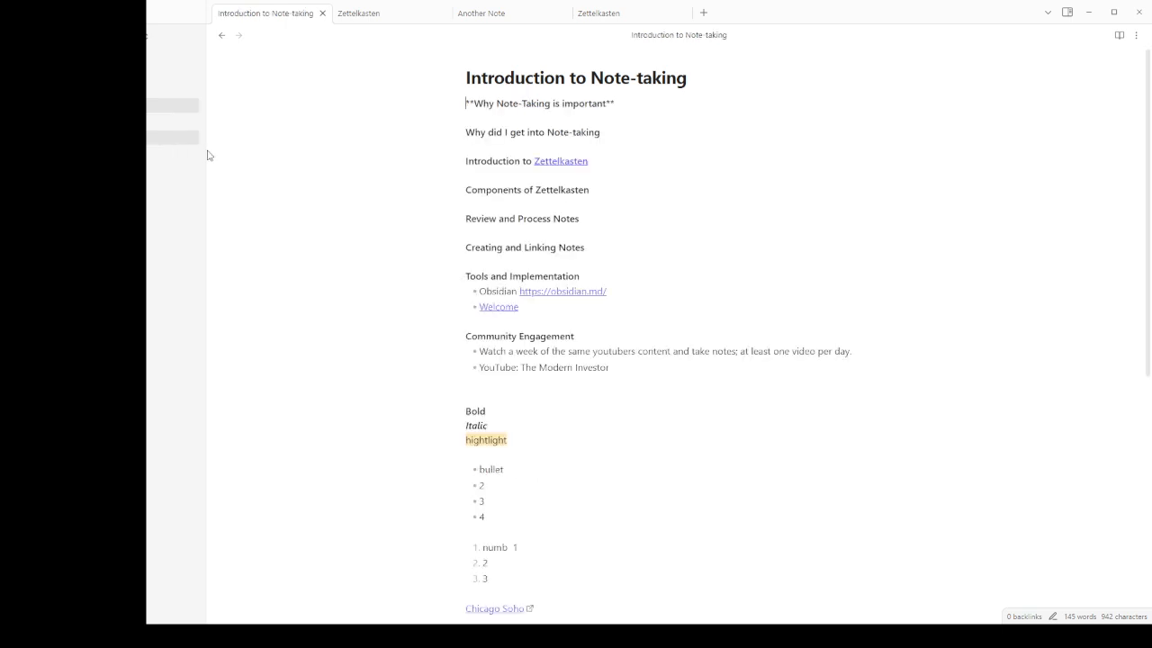
scroll(567, 261, "down", 5)
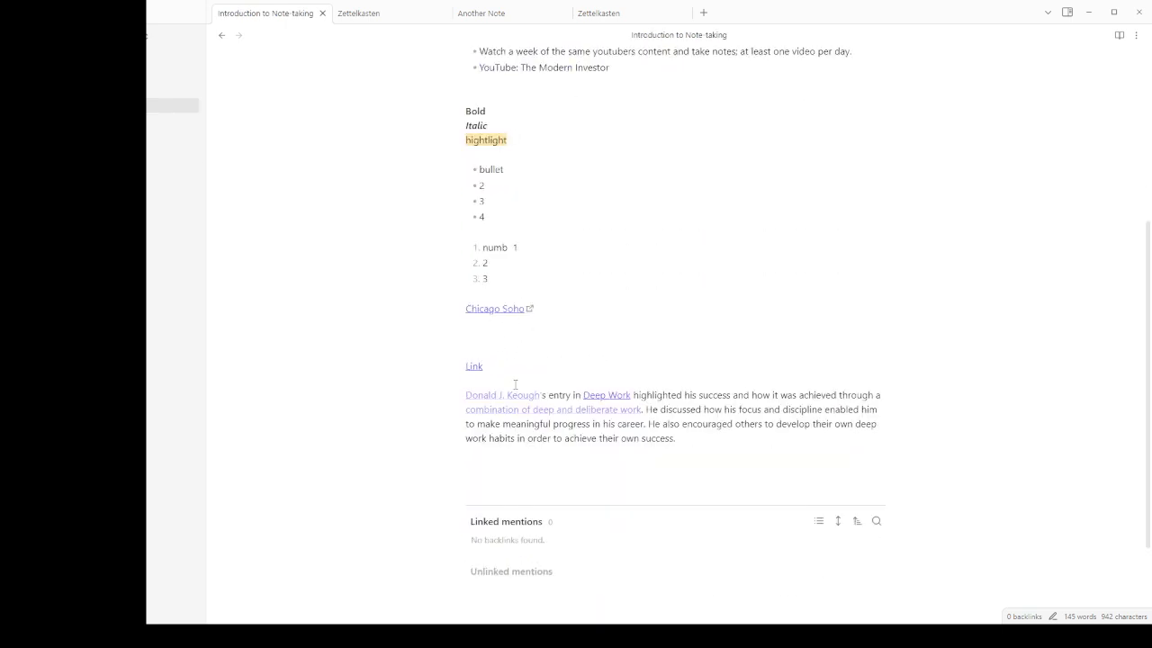
left_click_drag(689, 440, 458, 402)
key("BackSpace")
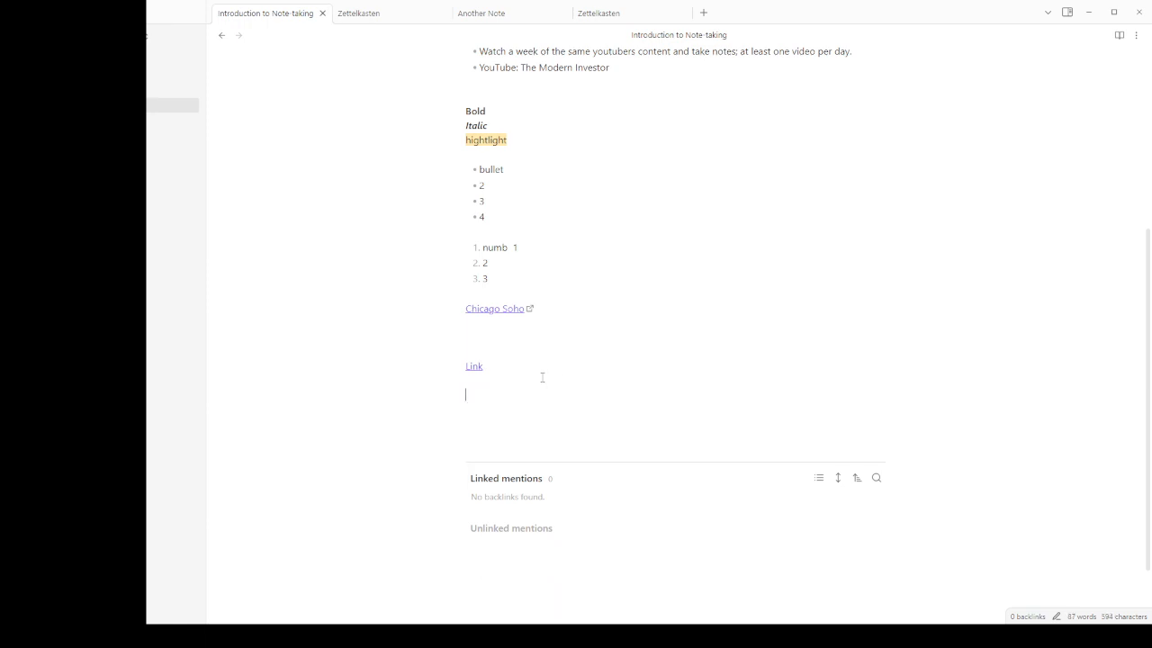
scroll(565, 365, "up", 5)
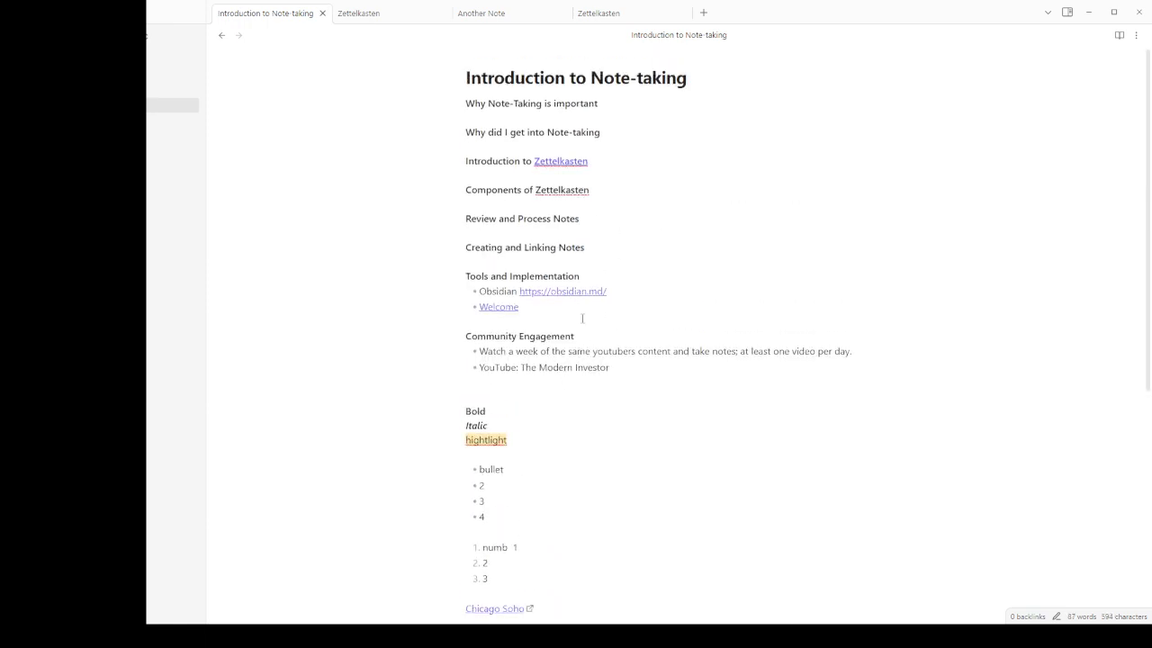
scroll(558, 433, "down", 2)
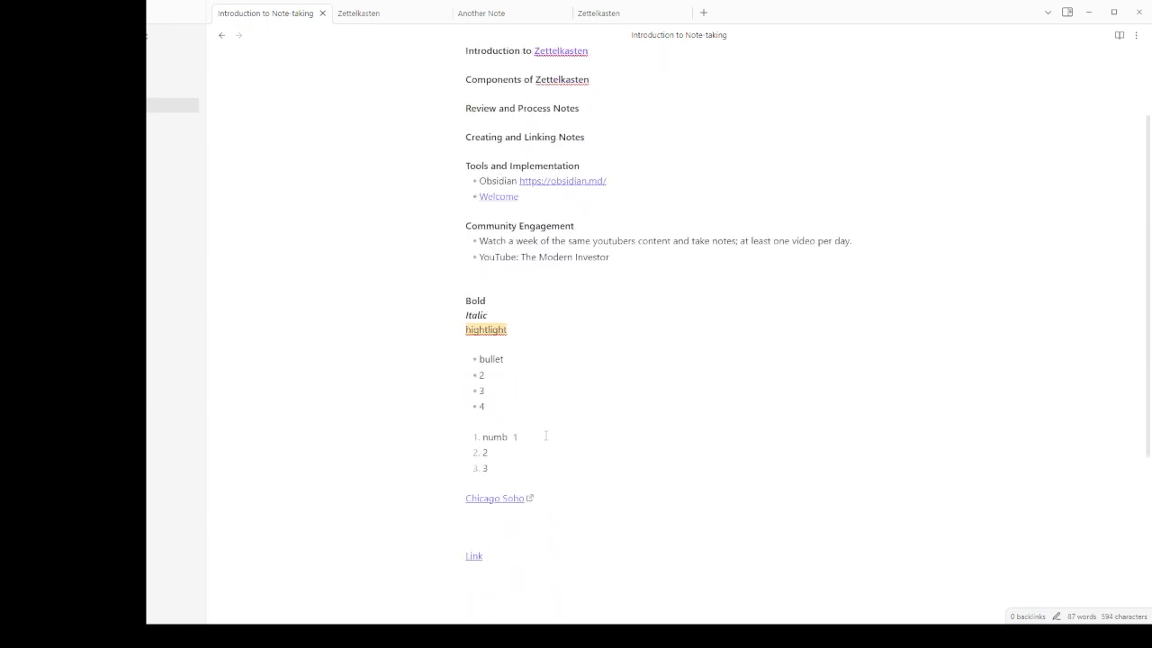
left_click(513, 292)
scroll(555, 479, "down", 3)
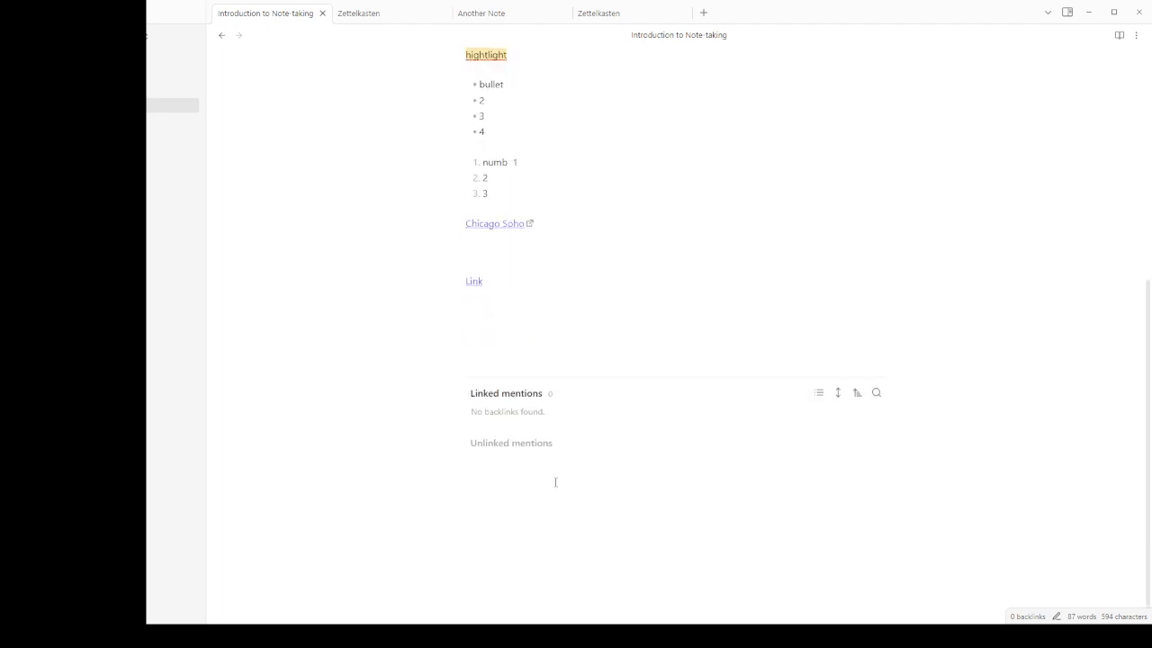
scroll(554, 477, "up", 2)
scroll(553, 475, "up", 3)
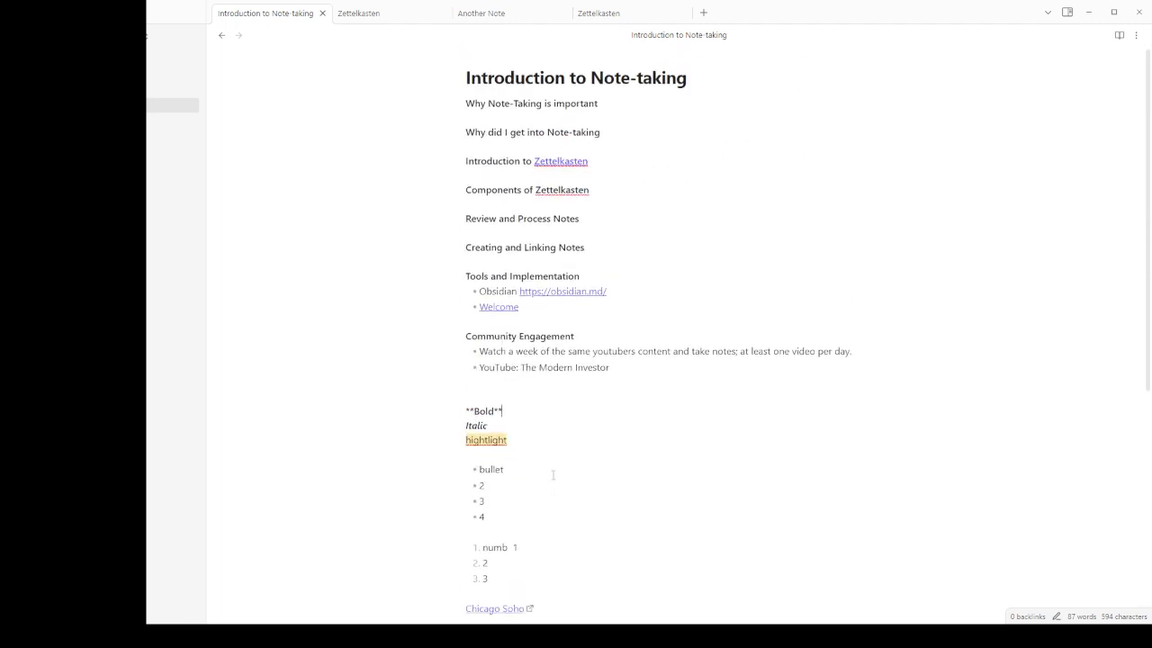
scroll(553, 474, "down", 4)
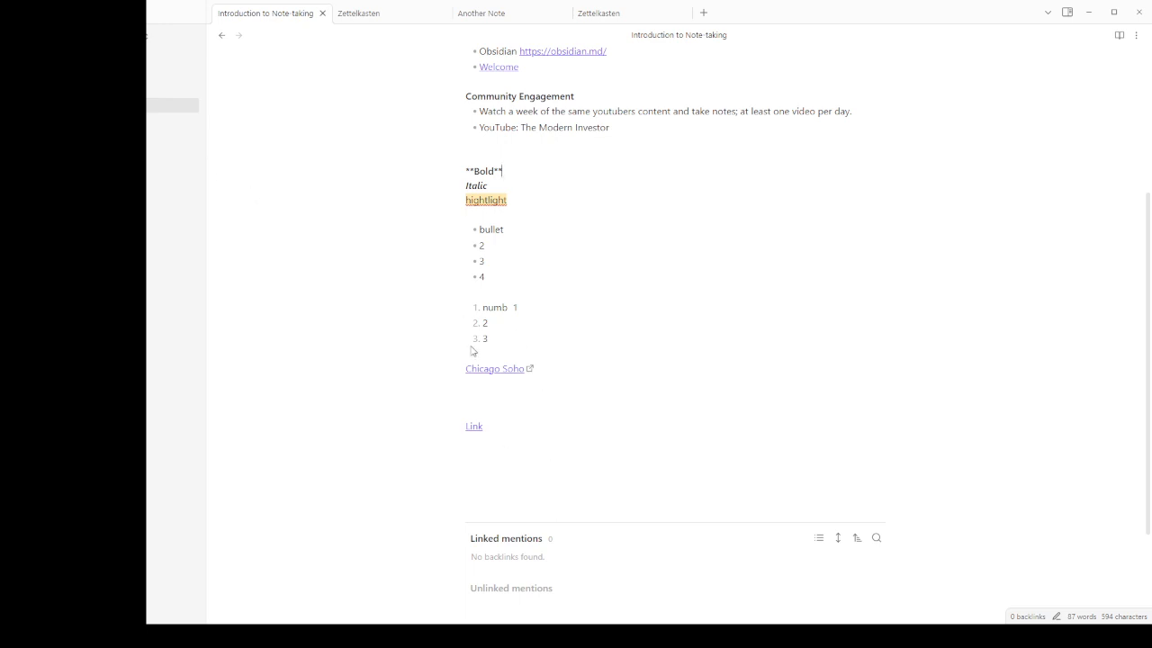
key("ctrl+z")
Step: Add the level-one heading "Header 1" between the internal Link line and the paragraph that mentions Deep Work
left_click(533, 437)
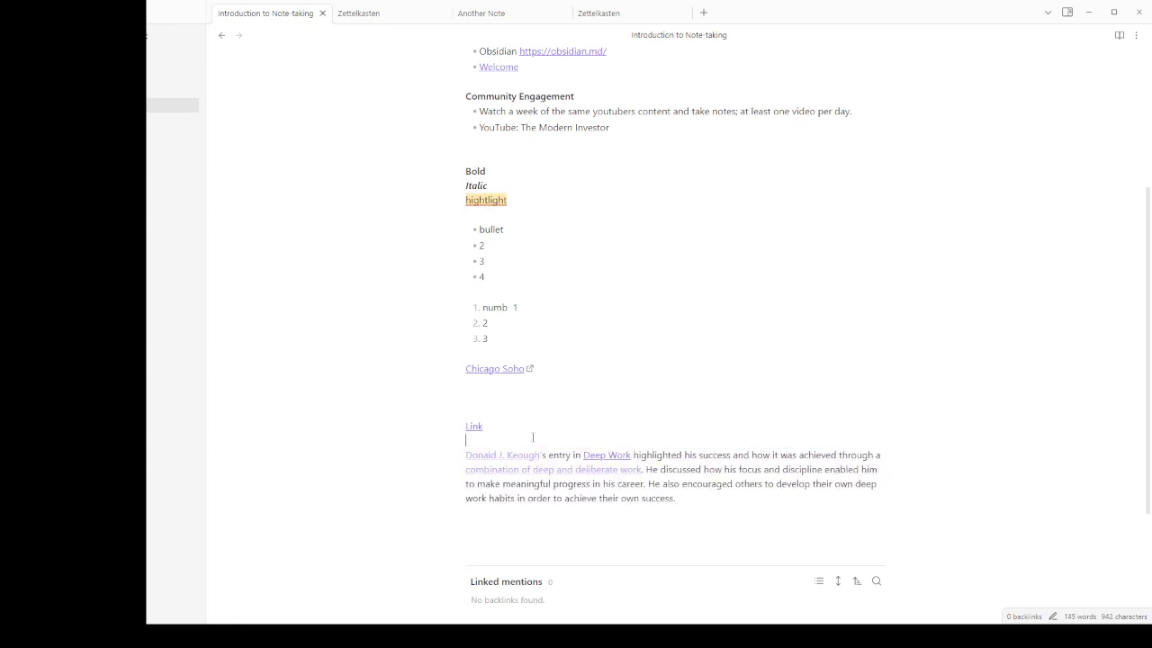
key("Return")
type("#")
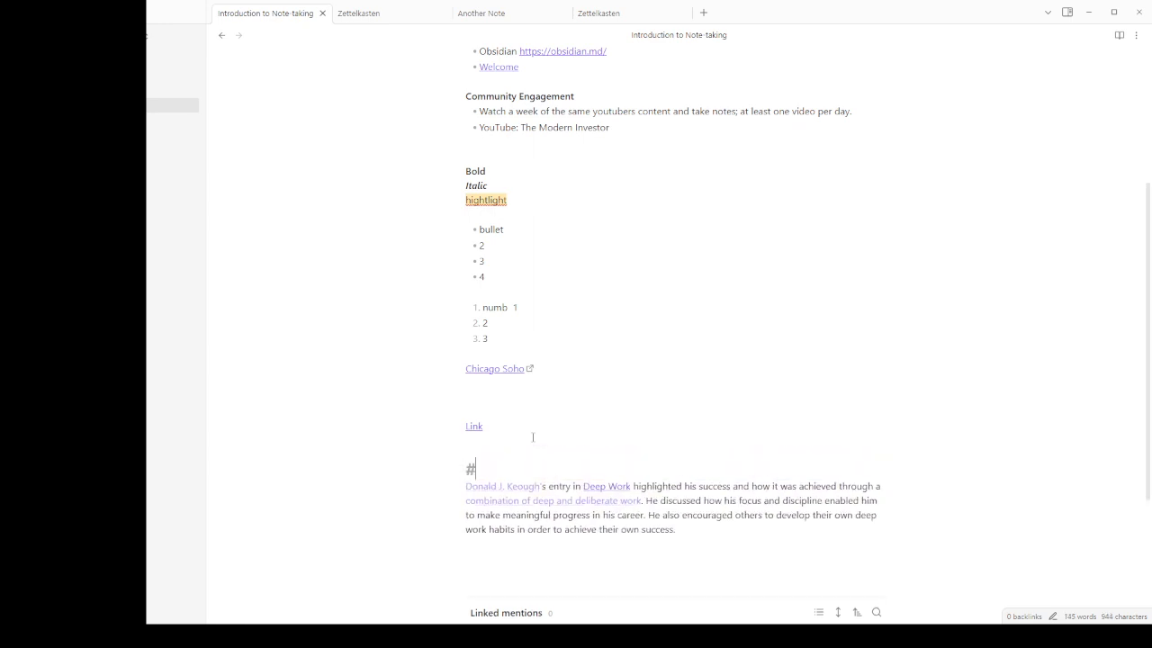
type(" Header 1")
left_click(605, 426)
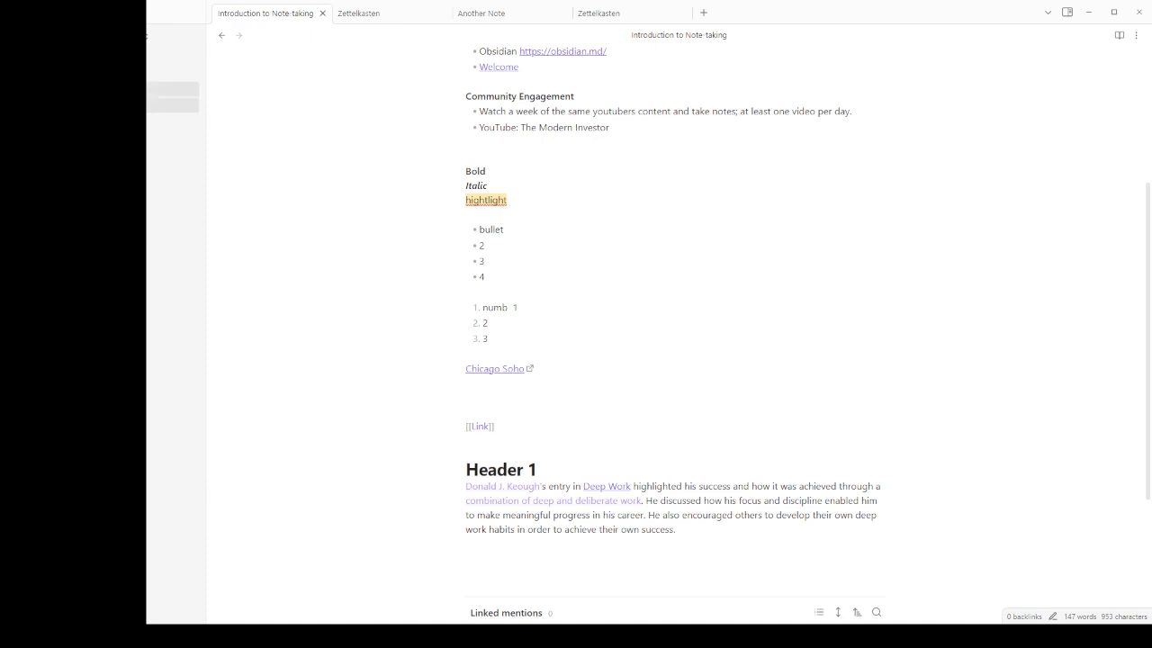
Step: In the Deep Work note, add an internal link to Introduction to Note-taking below the text, separated by a blank line
left_click(155, 89)
left_click(596, 150)
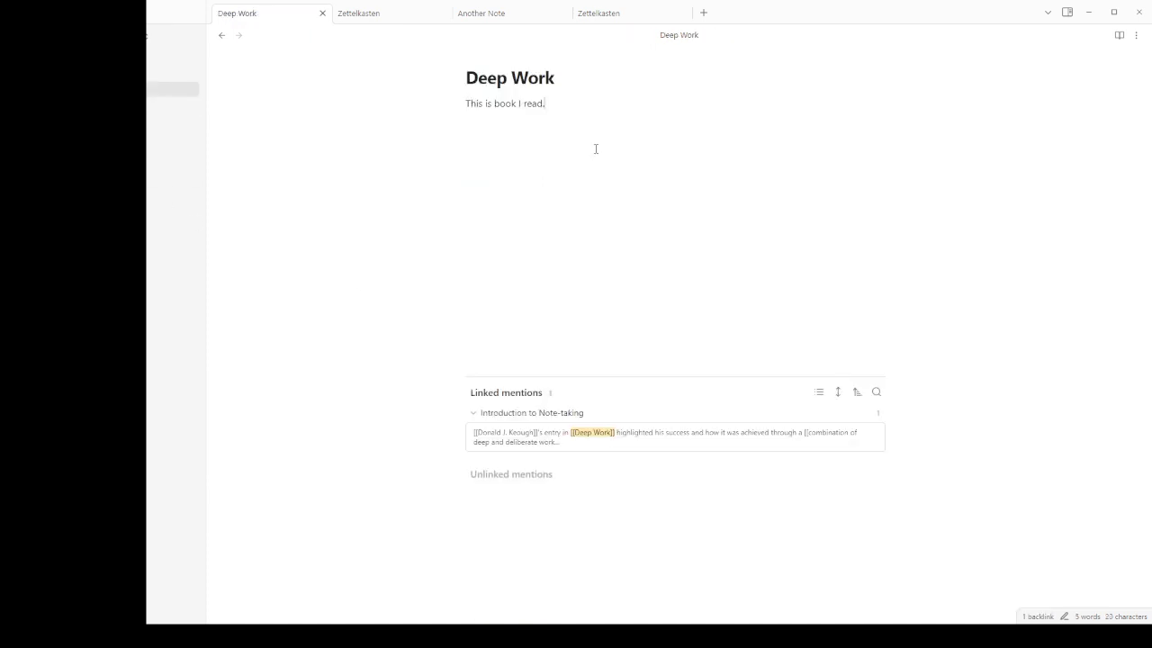
key("Return")
key("Return")
type("[[")
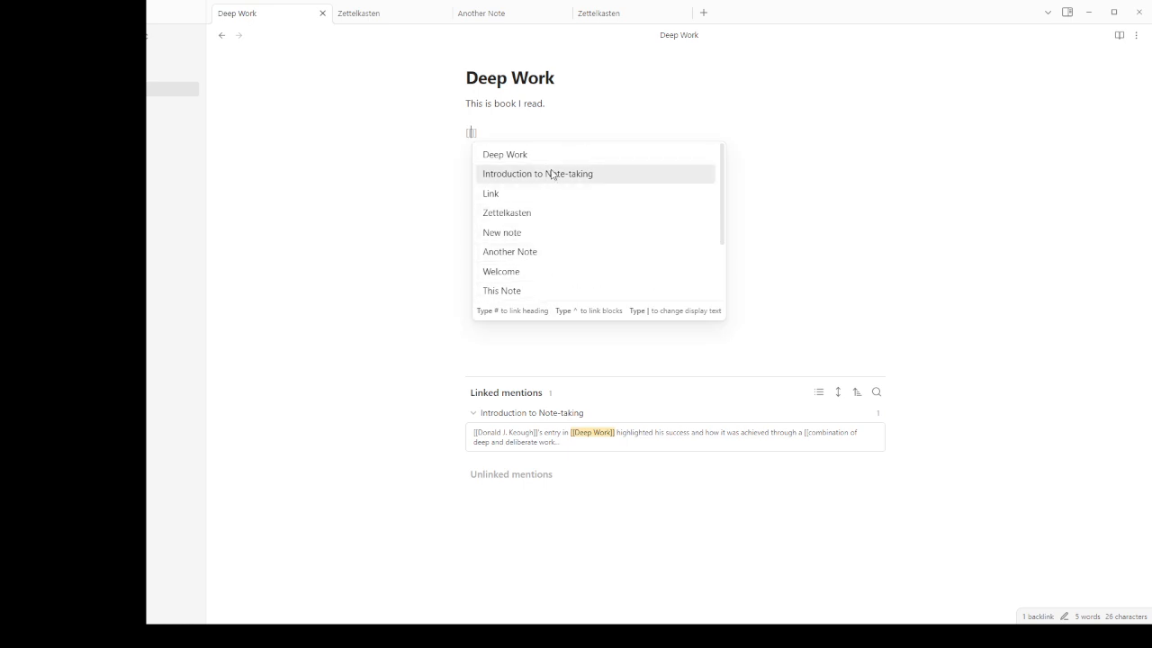
scroll(544, 183, "down", 2)
scroll(545, 184, "up", 2)
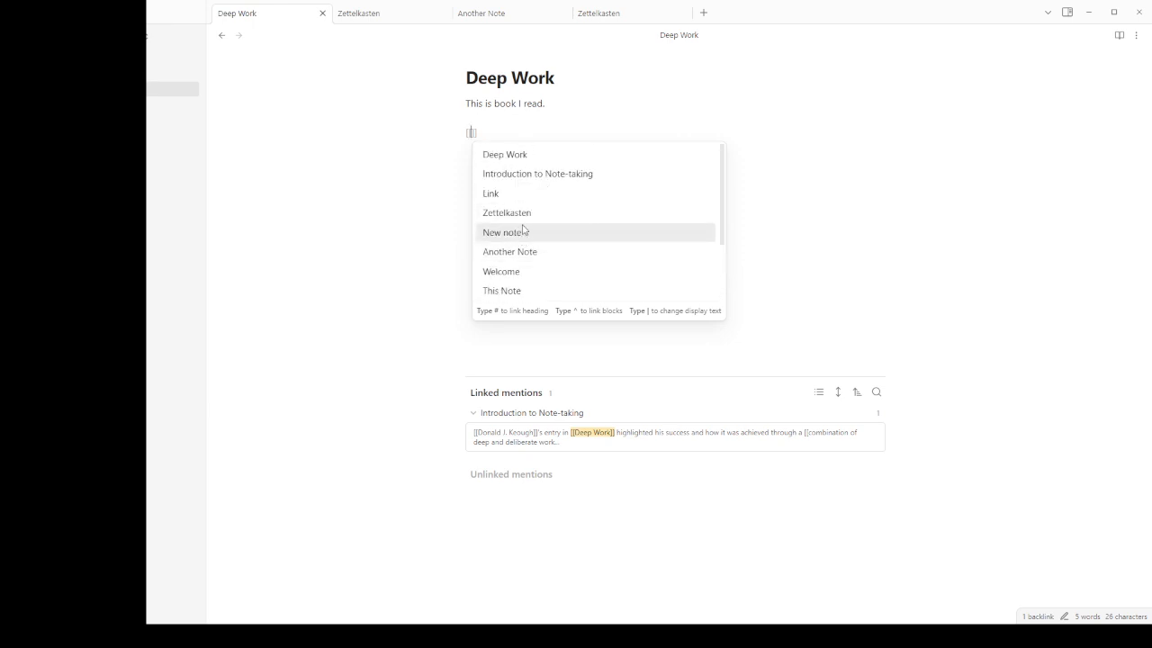
left_click(531, 175)
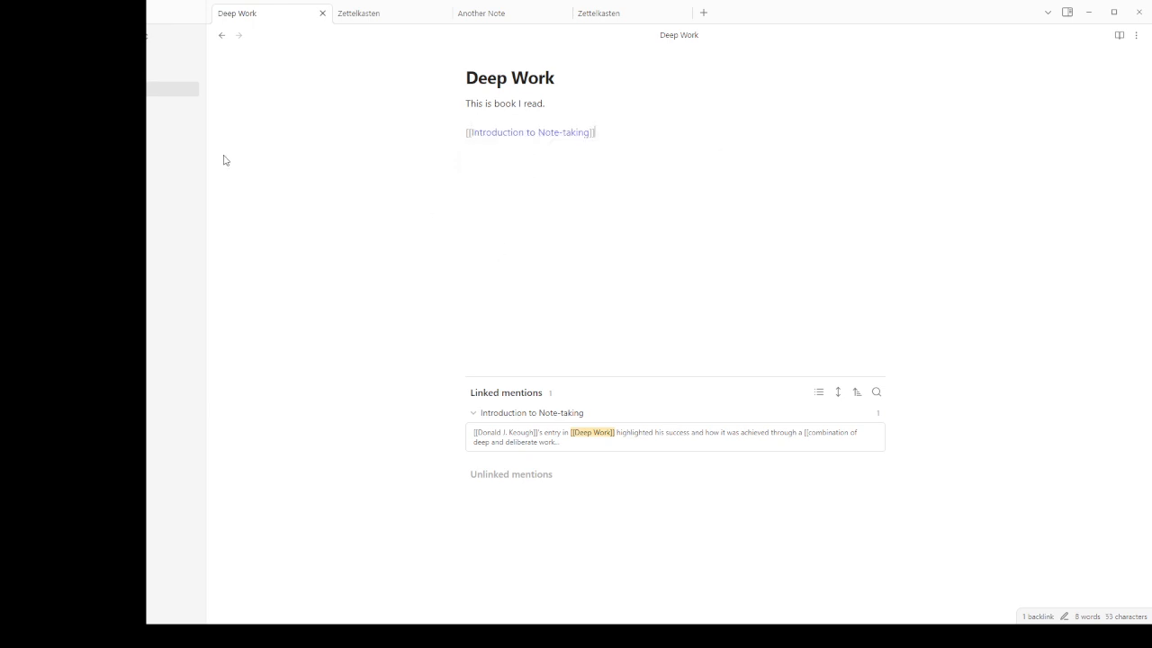
Step: Open Introduction to Note-taking and check its linked mentions for the backlink from Deep Work
left_click(154, 106)
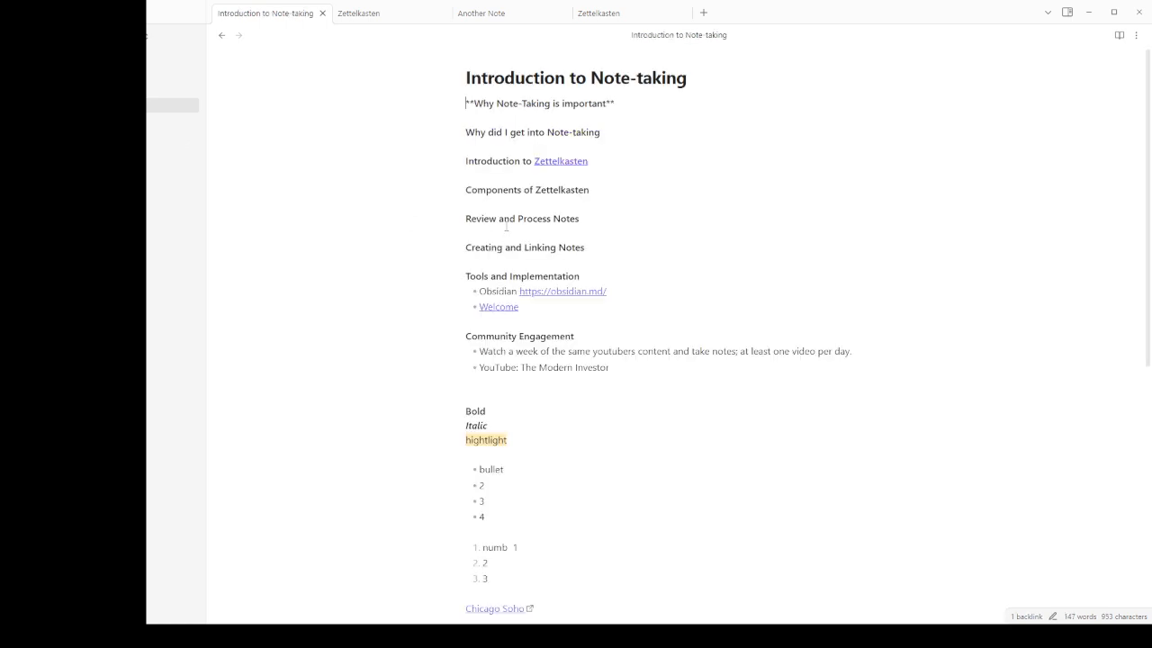
scroll(540, 356, "down", 5)
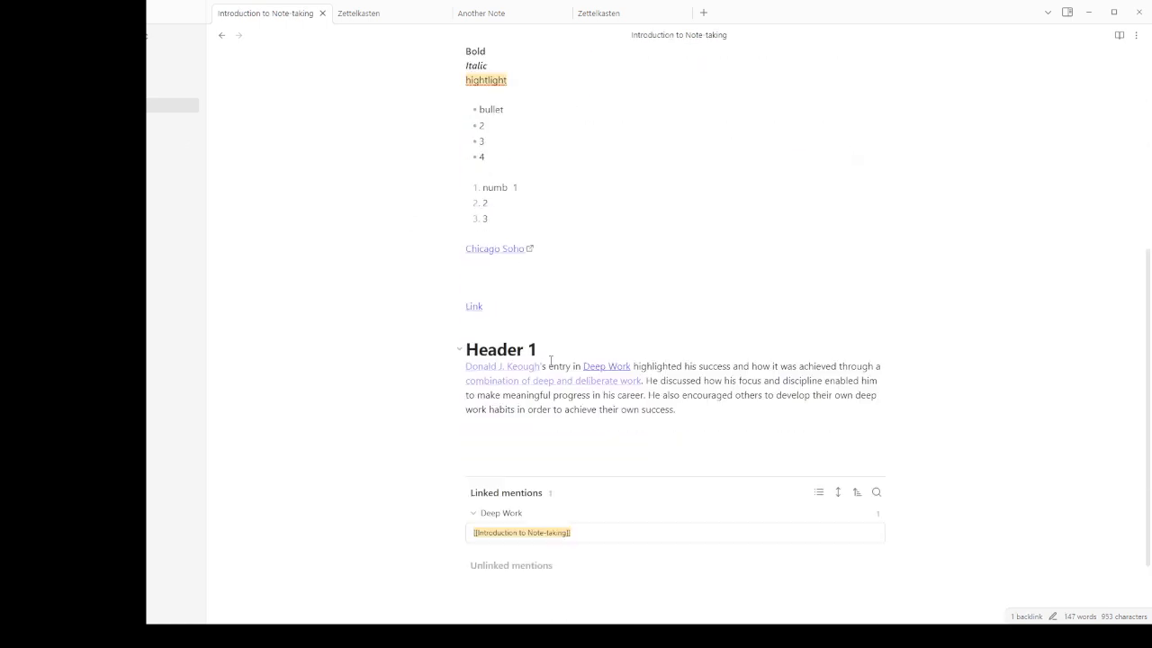
scroll(544, 367, "up", 3)
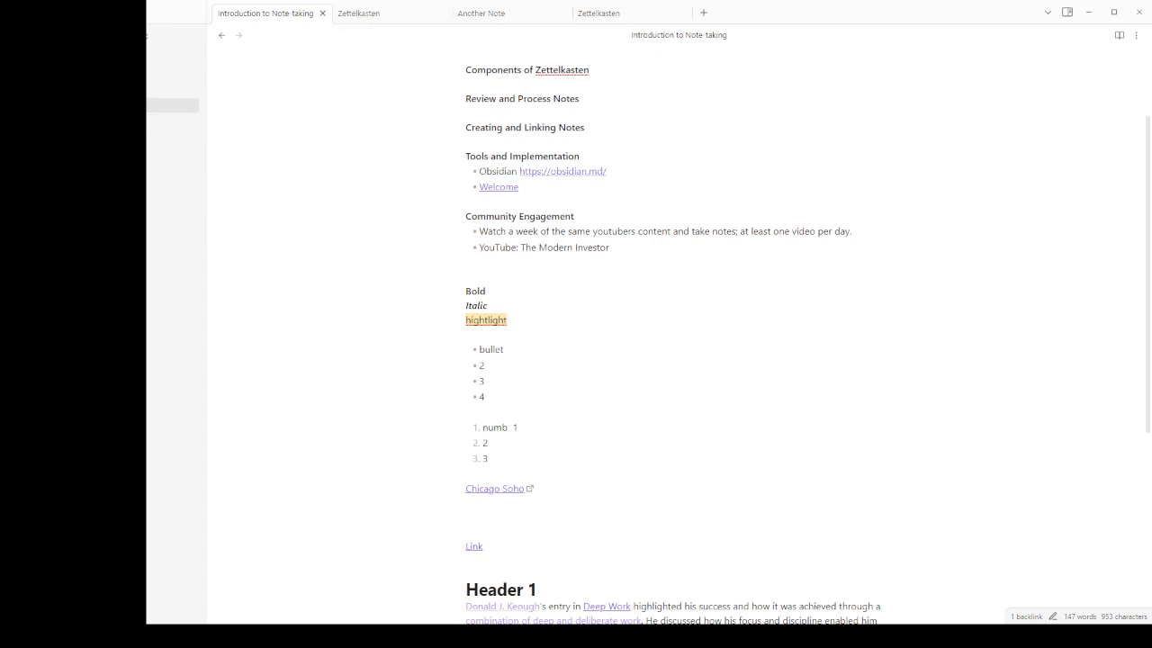
Step: In the Deep Work note, turn the Introduction to Note-taking link into an embed by prefixing it with an exclamation mark
left_click(153, 89)
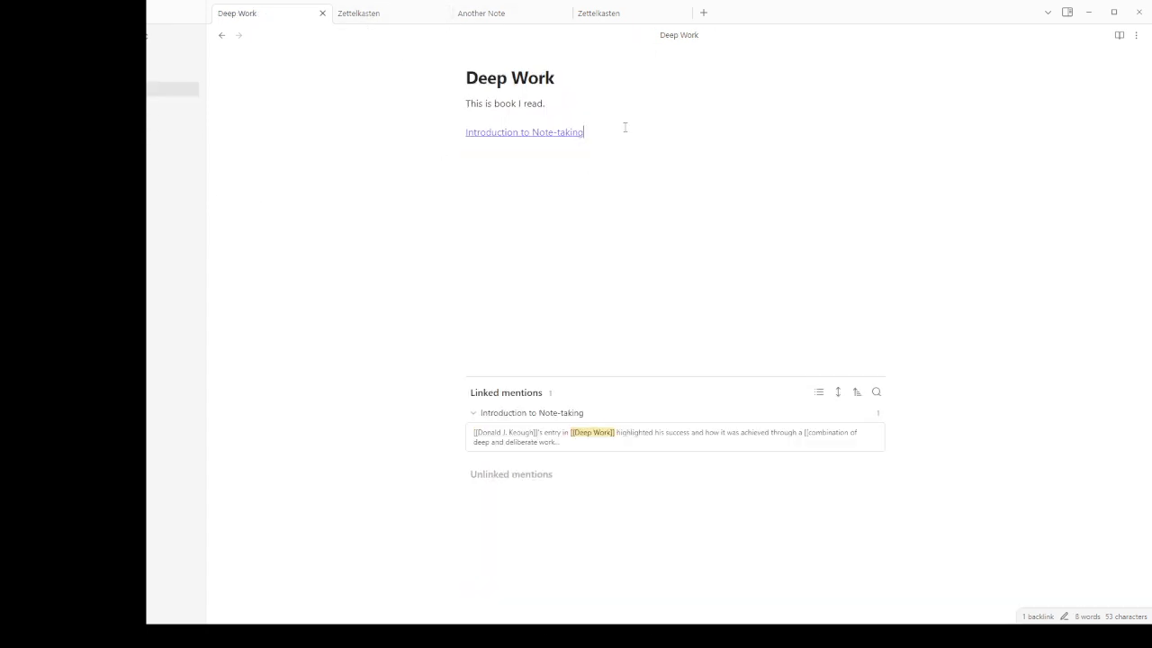
left_click(625, 129)
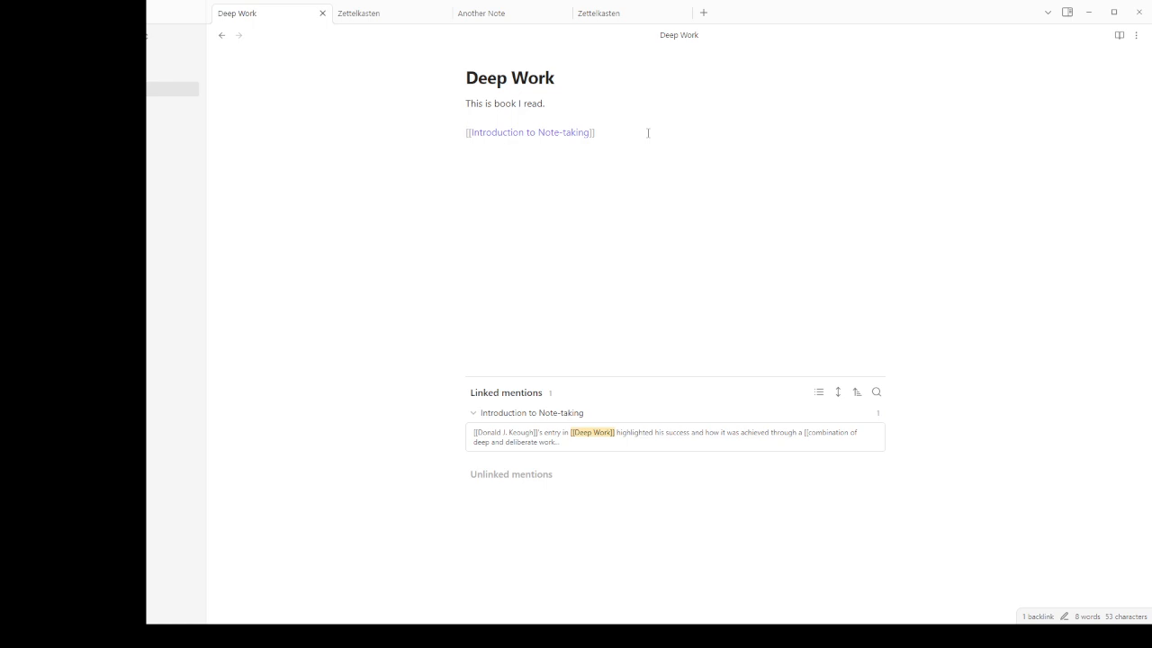
key("Home")
type("!")
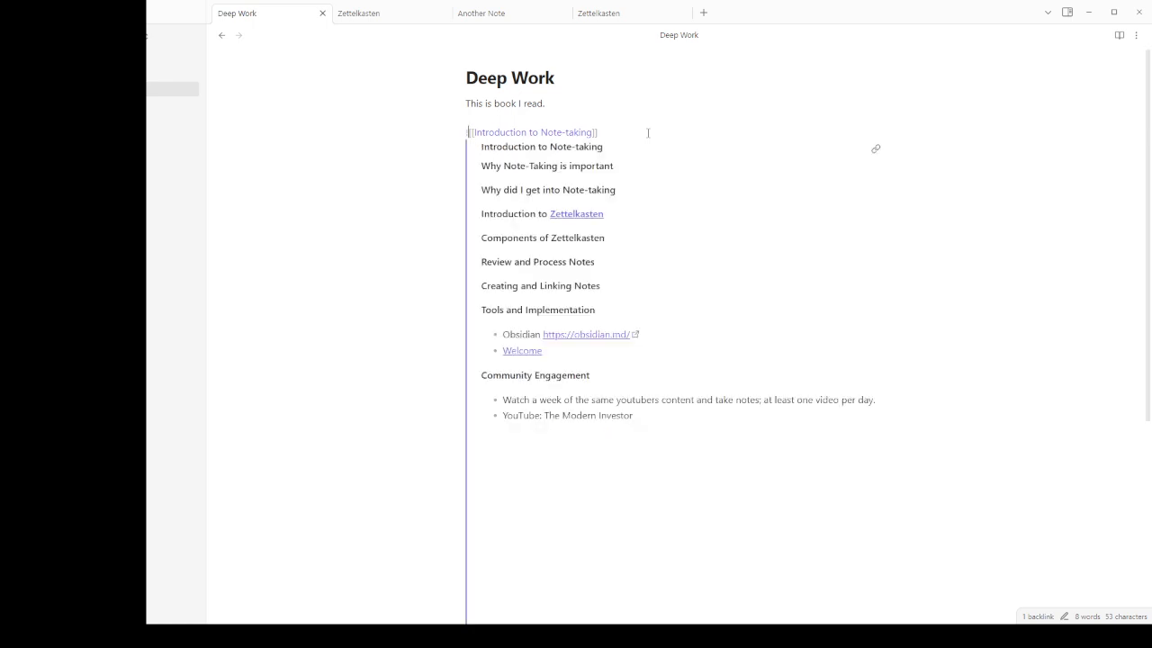
left_click(594, 100)
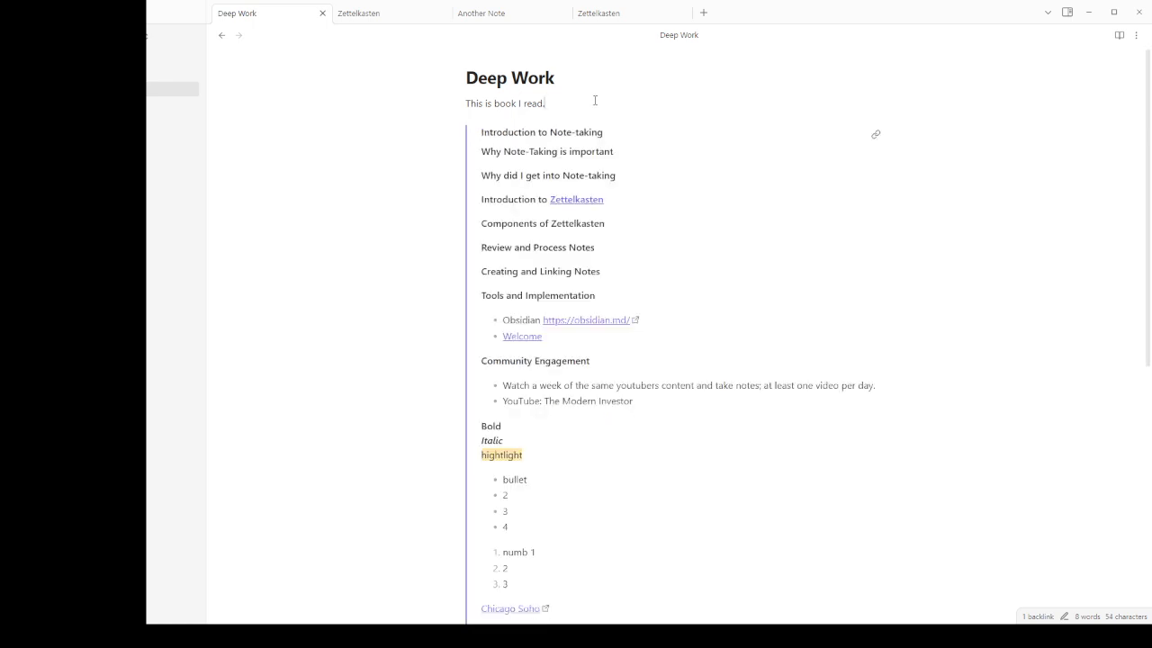
Step: Examine the embedded Introduction to Note-taking content in Deep Work, from its first heading to the paragraph under Header 1
scroll(650, 190, "down", 1)
scroll(651, 190, "down", 3)
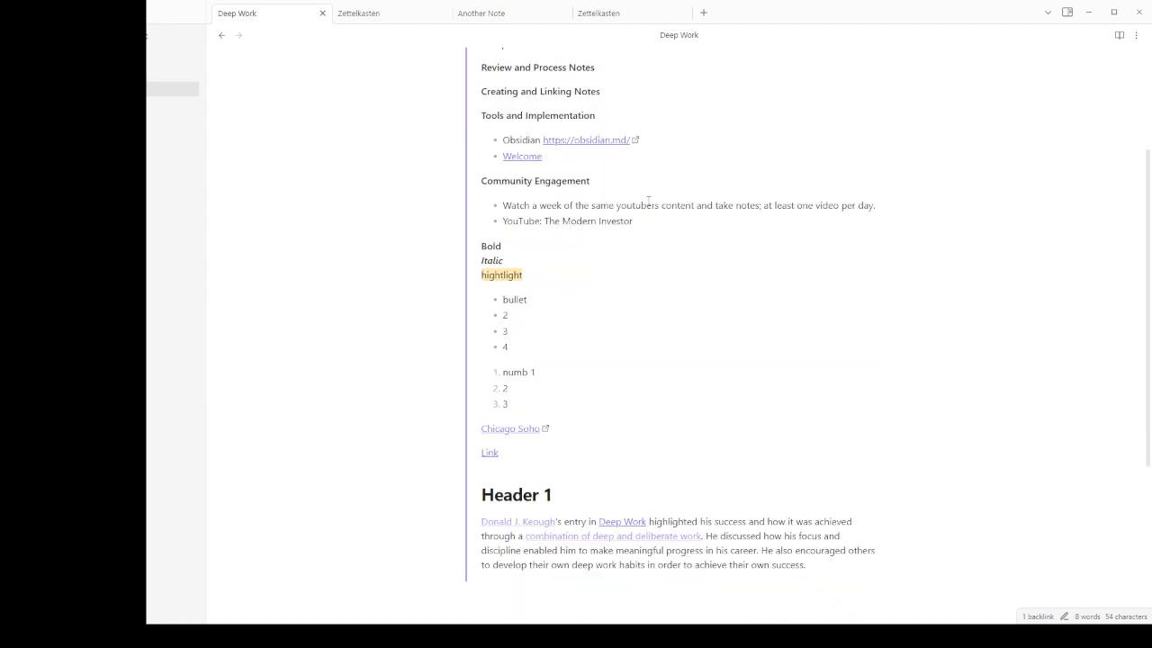
scroll(610, 306, "up", 3)
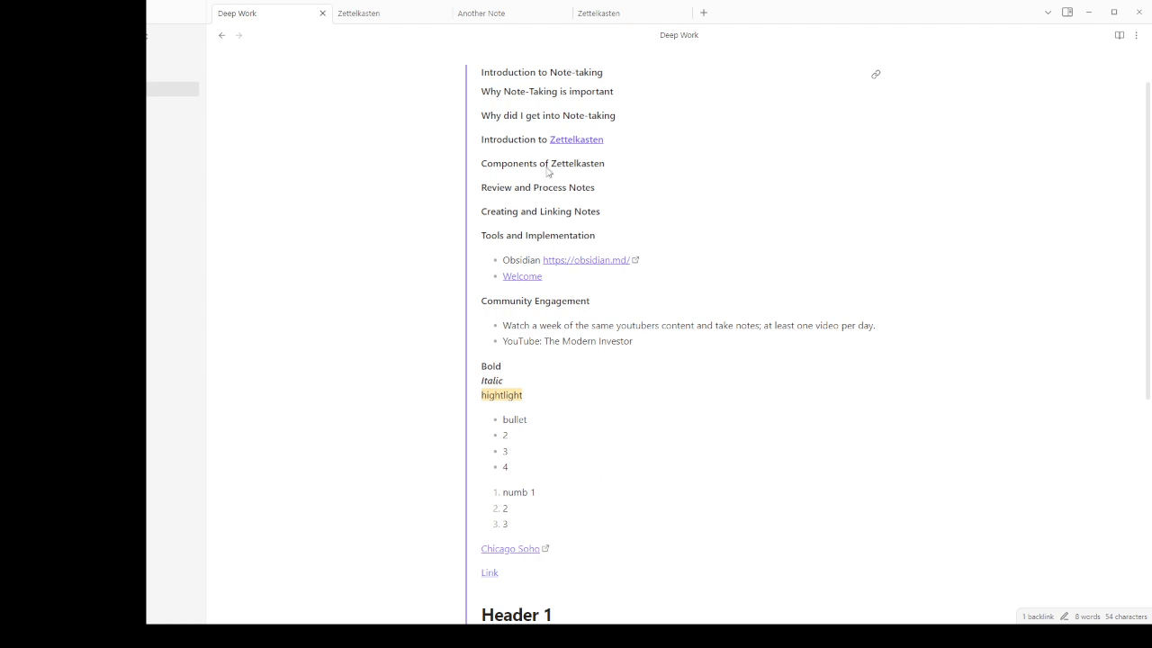
scroll(550, 173, "up", 1)
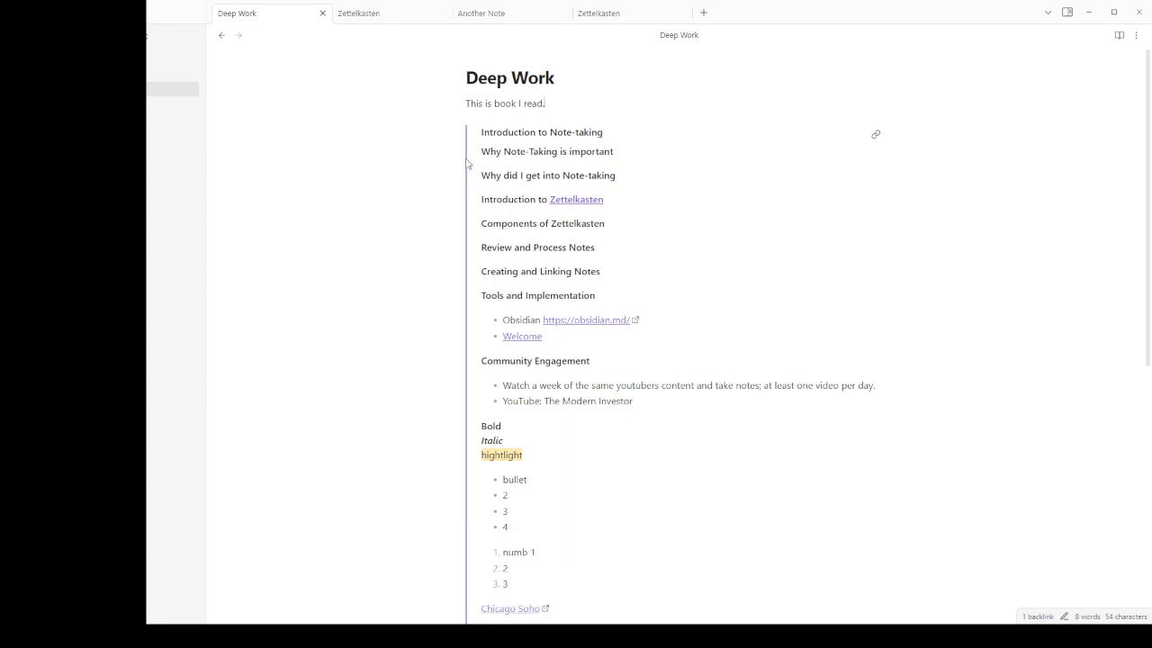
left_click_drag(481, 132, 602, 471)
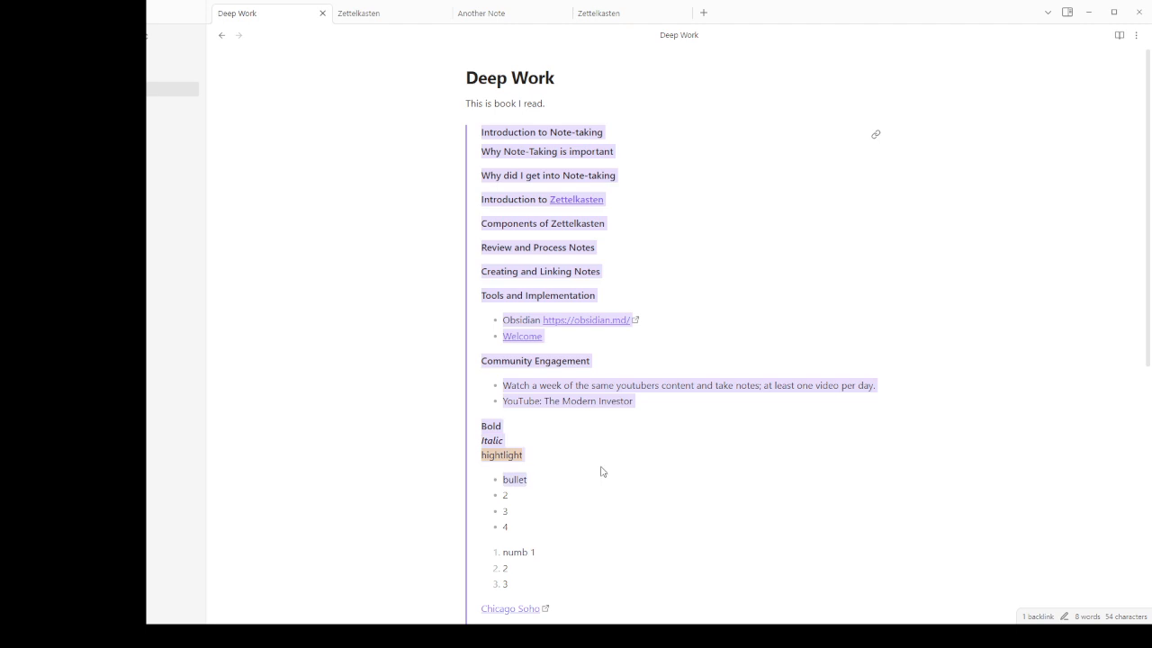
scroll(602, 472, "down", 3)
scroll(602, 472, "down", 4)
scroll(564, 463, "up", 7)
left_click(530, 137)
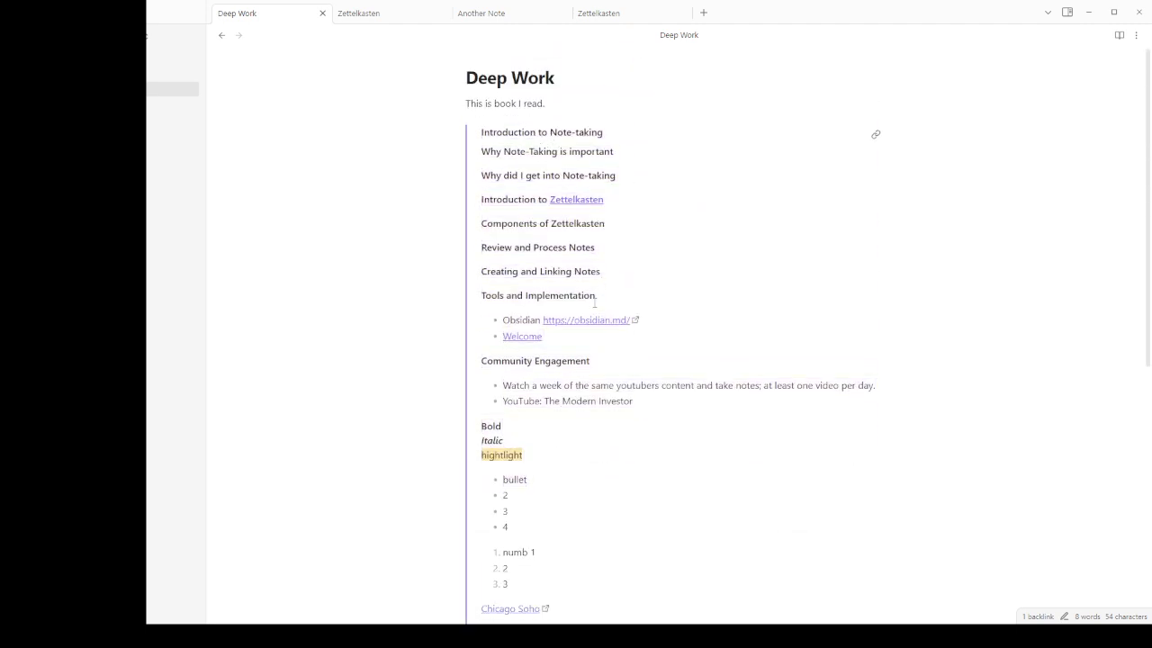
scroll(612, 347, "down", 5)
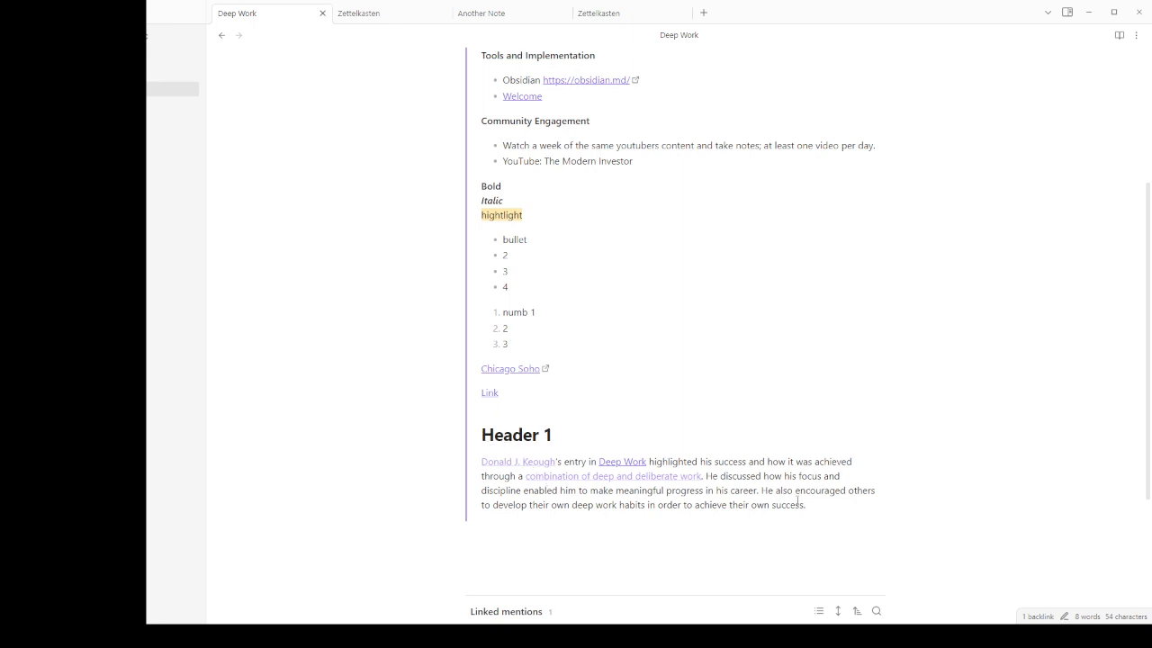
left_click_drag(804, 505, 481, 461)
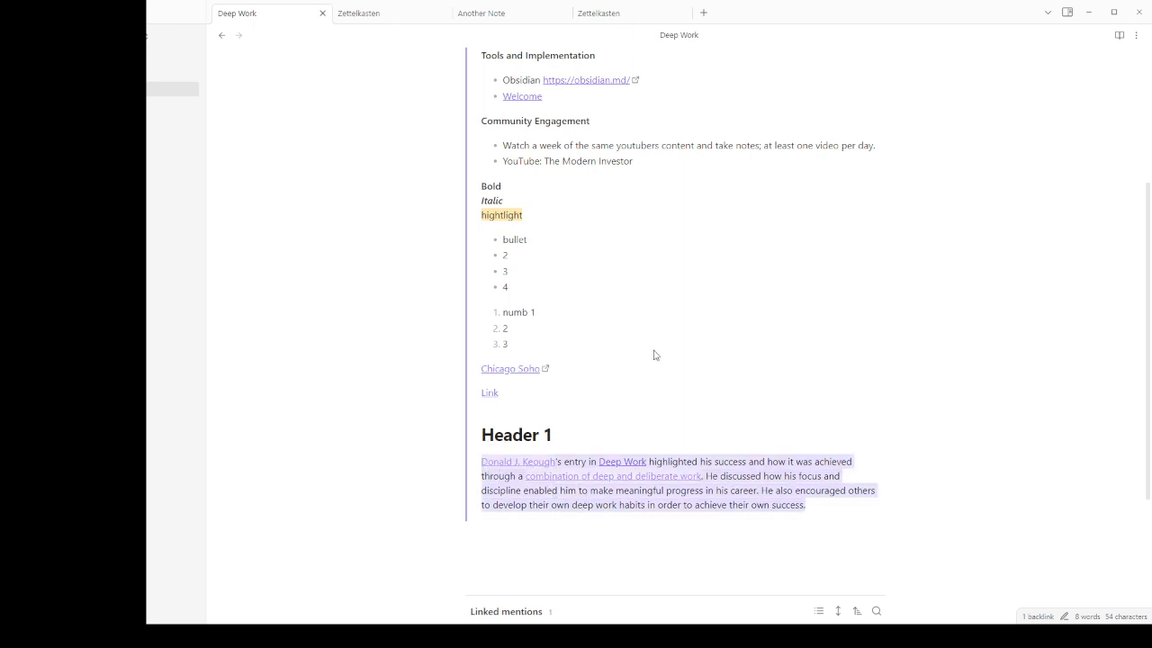
scroll(652, 347, "up", 5)
Step: Clear the note name from inside the double brackets of the embed in Deep Work
left_click(638, 129)
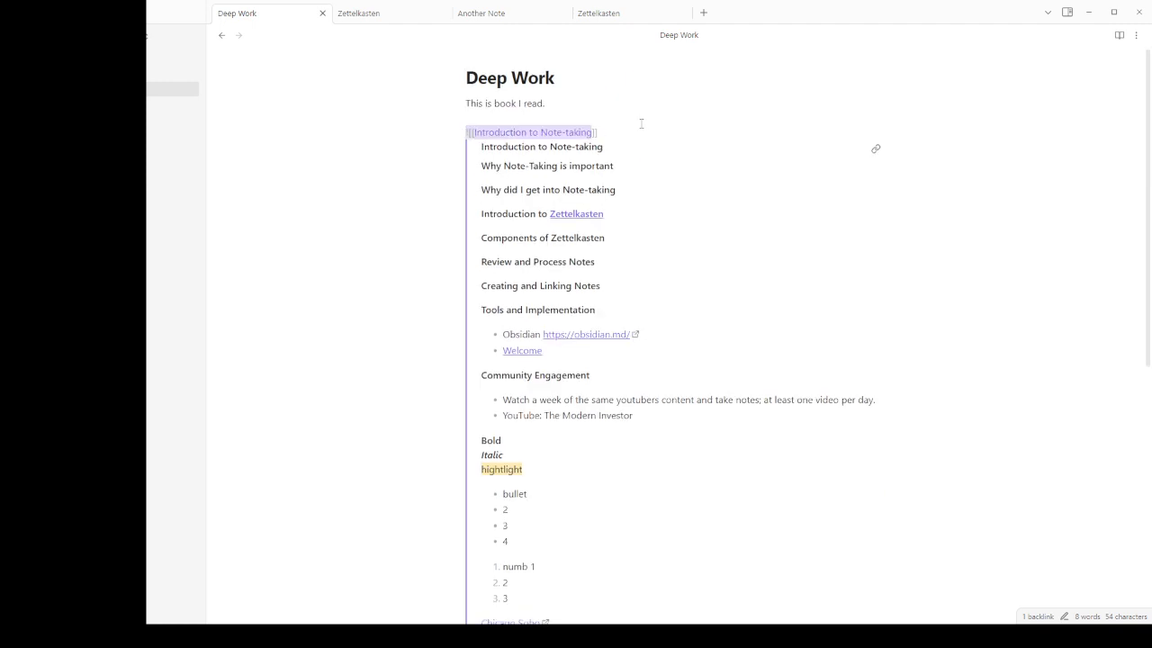
left_click(641, 123)
key("Down")
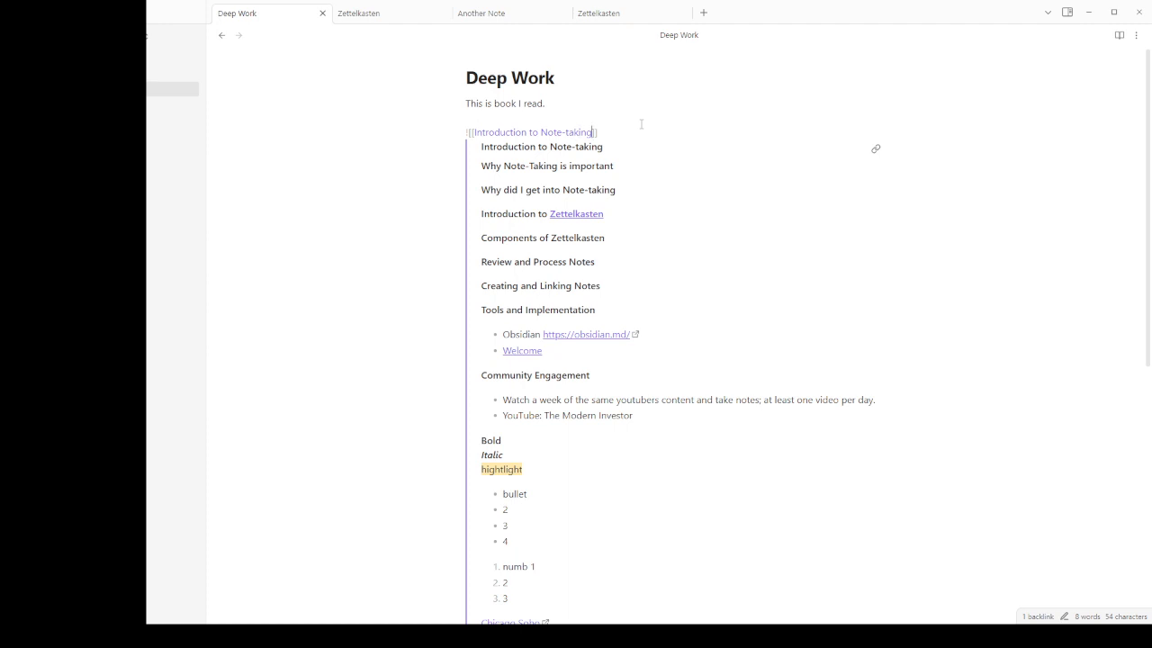
key("BackSpace")
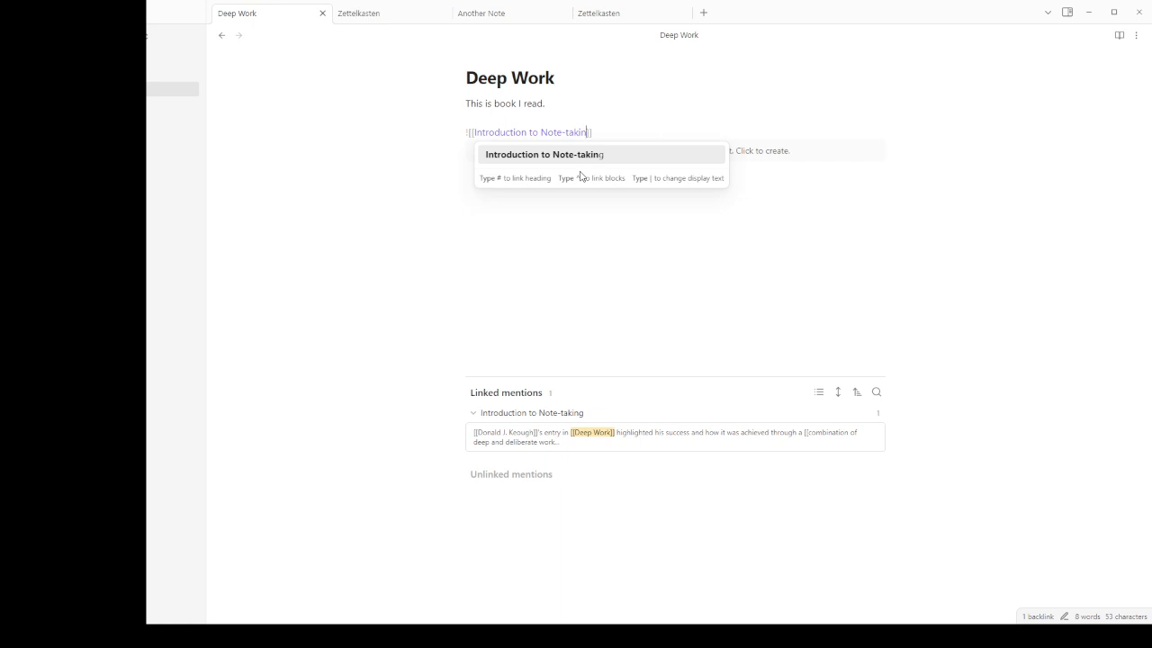
key("BackSpace")
key("BackSpace")
key("BackSpace")
key("BackSpace")
key("BackSpace")
key("BackSpace")
key("BackSpace")
key("BackSpace")
key("BackSpace")
key("BackSpace")
key("BackSpace")
key("BackSpace")
key("BackSpace")
key("BackSpace")
key("BackSpace")
key("BackSpace")
key("BackSpace")
key("BackSpace")
key("BackSpace")
key("BackSpace")
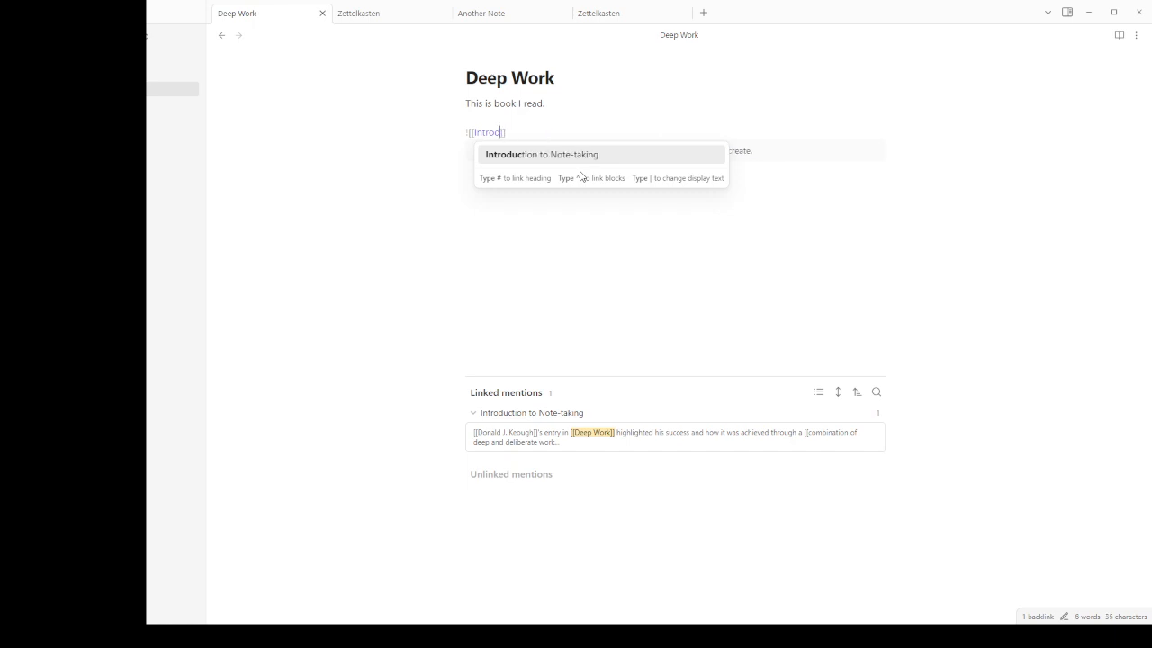
key("BackSpace")
key("BackSpace")
key("BackSpace")
key("BackSpace")
key("BackSpace")
key("BackSpace")
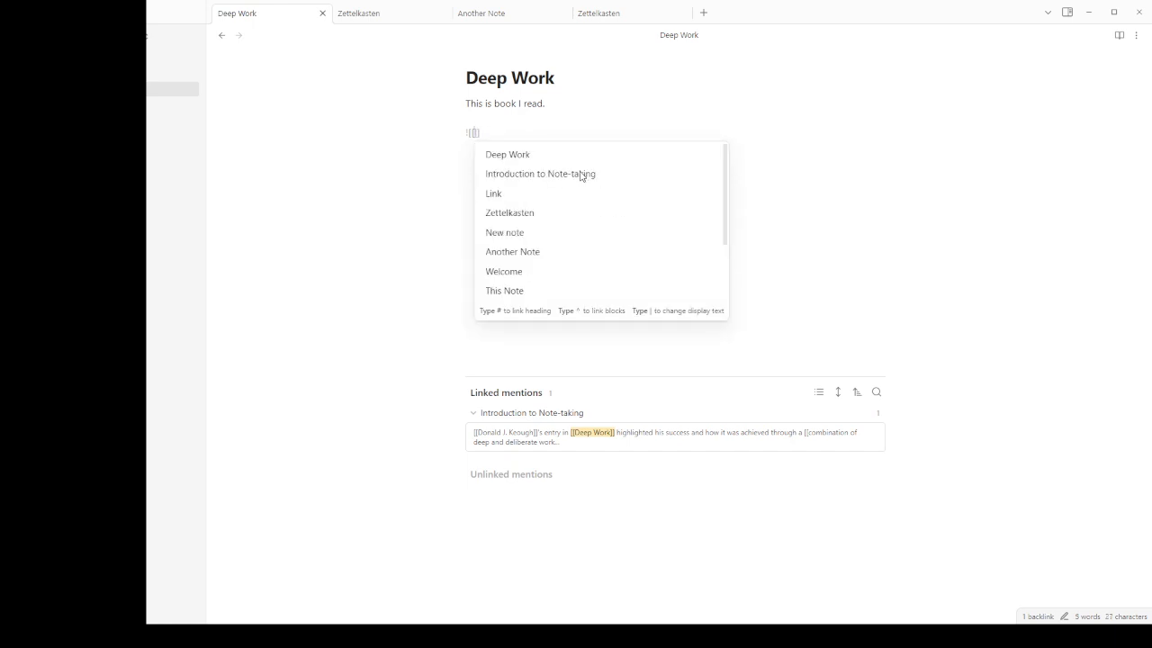
type("in")
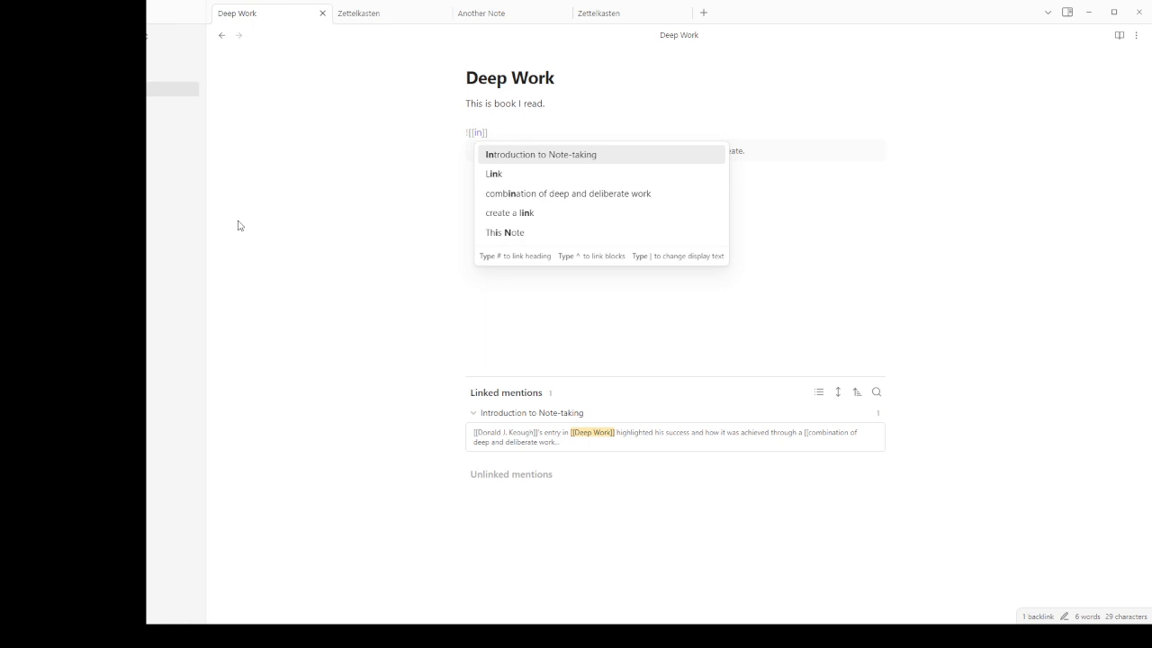
key("Return")
type("^")
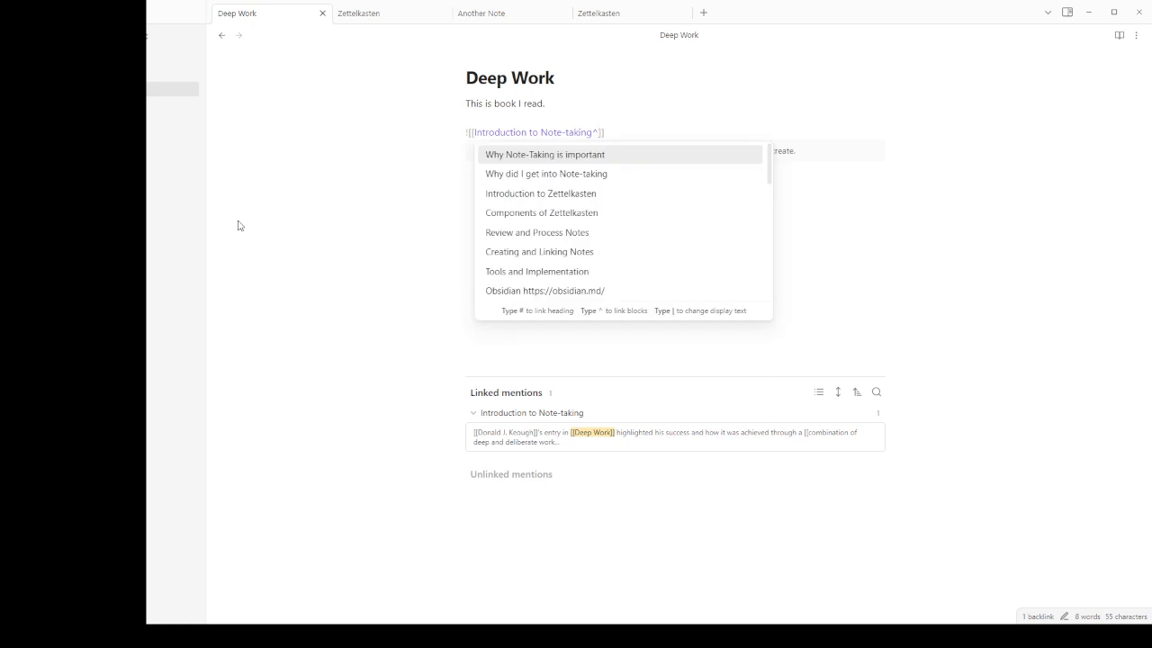
key("Up")
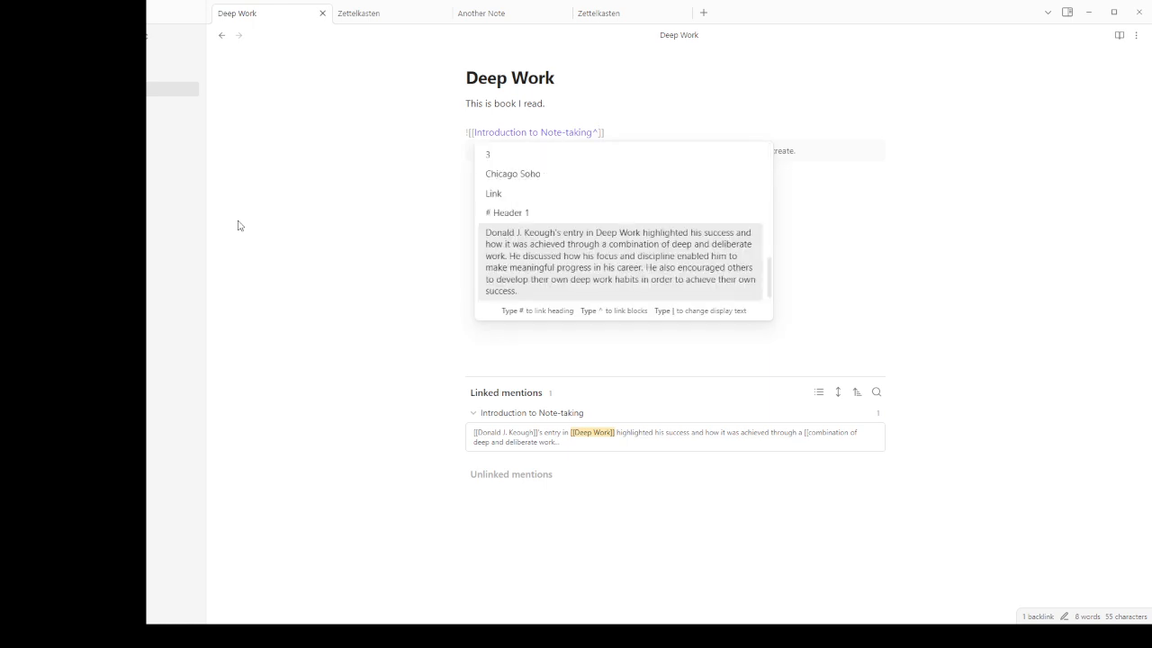
key("Up")
key("Up")
key("Up")
key("Up")
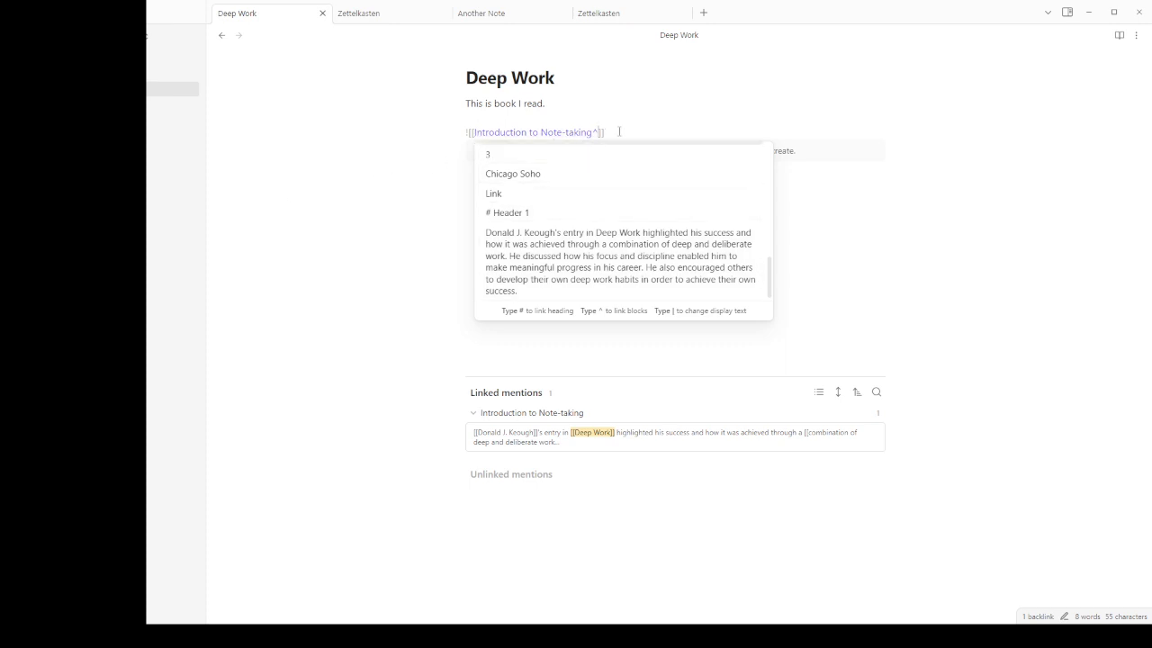
key("BackSpace")
key("BackSpace")
key("BackSpace")
key("BackSpace")
key("BackSpace")
key("BackSpace")
key("BackSpace")
key("BackSpace")
key("BackSpace")
key("BackSpace")
key("BackSpace")
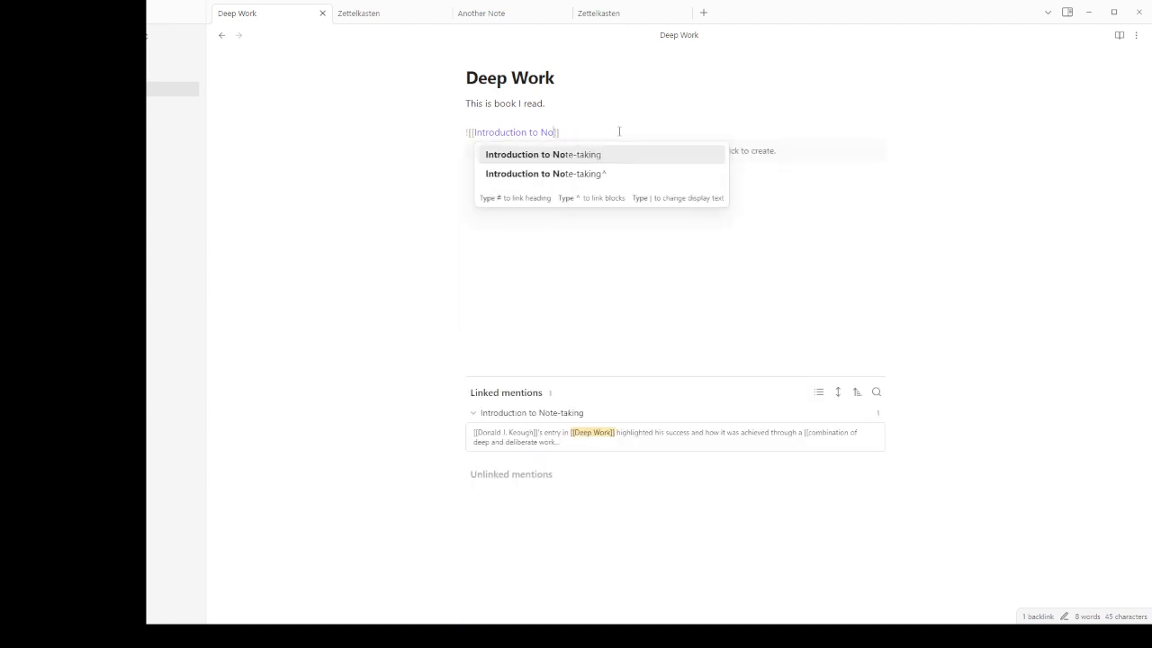
key("BackSpace")
key("BackSpace")
key("BackSpace")
key("BackSpace")
key("BackSpace")
key("BackSpace")
key("BackSpace")
key("BackSpace")
key("BackSpace")
key("BackSpace")
key("BackSpace")
key("BackSpace")
key("BackSpace")
key("BackSpace")
key("BackSpace")
key("BackSpace")
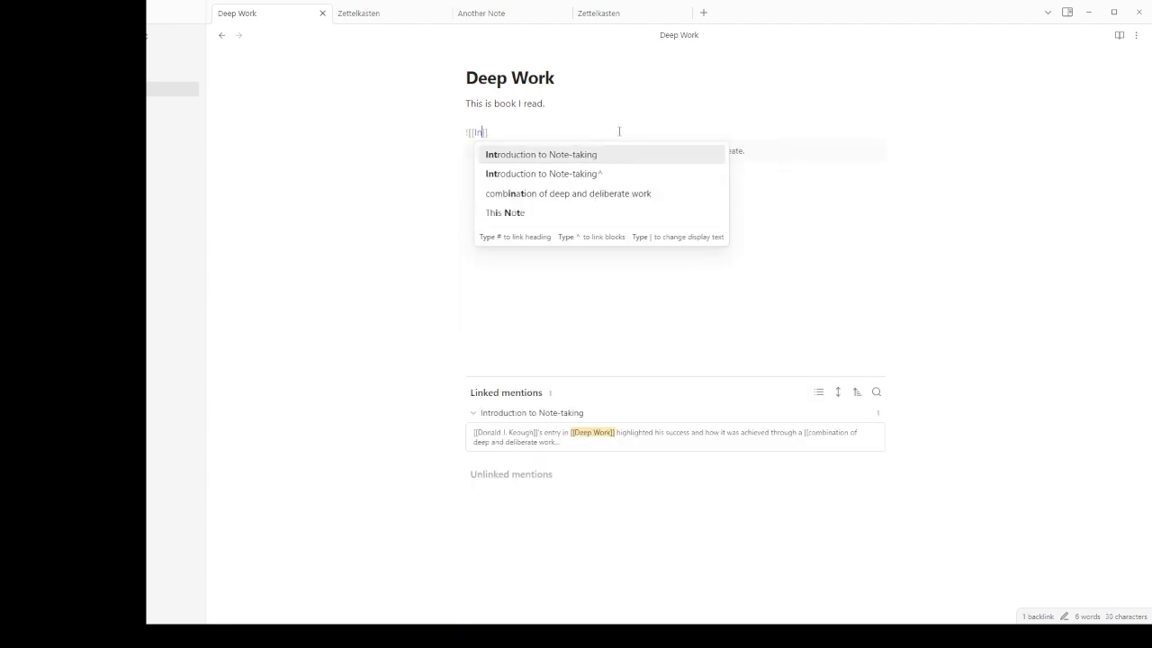
key("BackSpace")
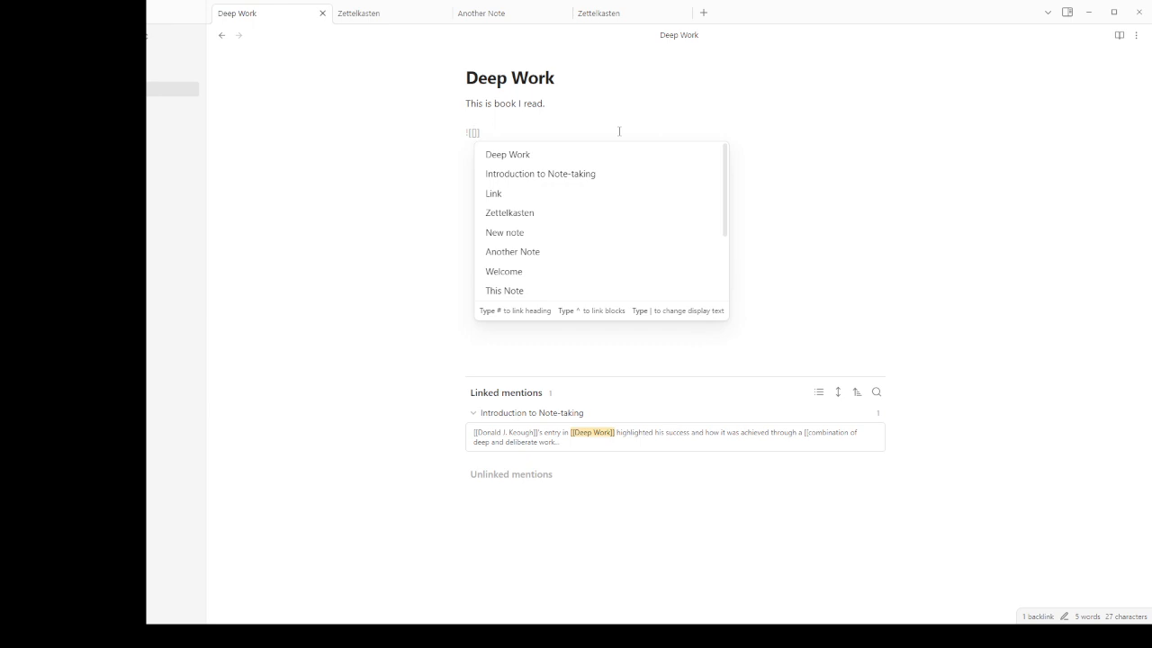
Step: Embed only the last paragraph block of Introduction to Note-taking in Deep Work, using a ^ block reference
type("IN")
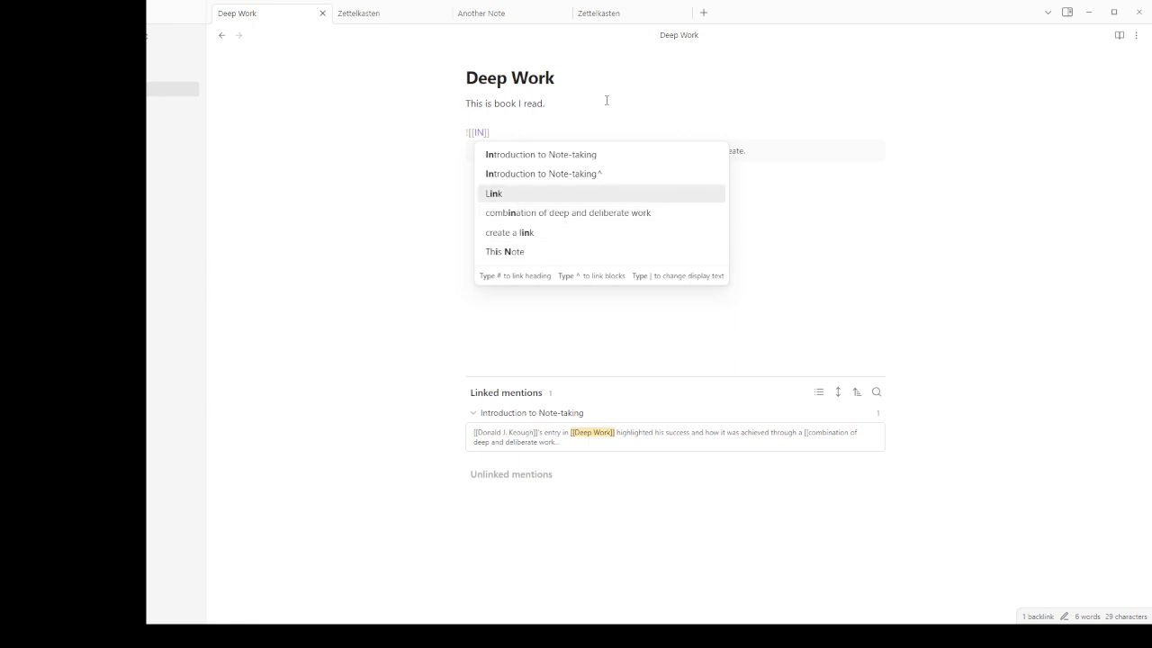
key("Up")
key("Up")
key("Return")
type("^")
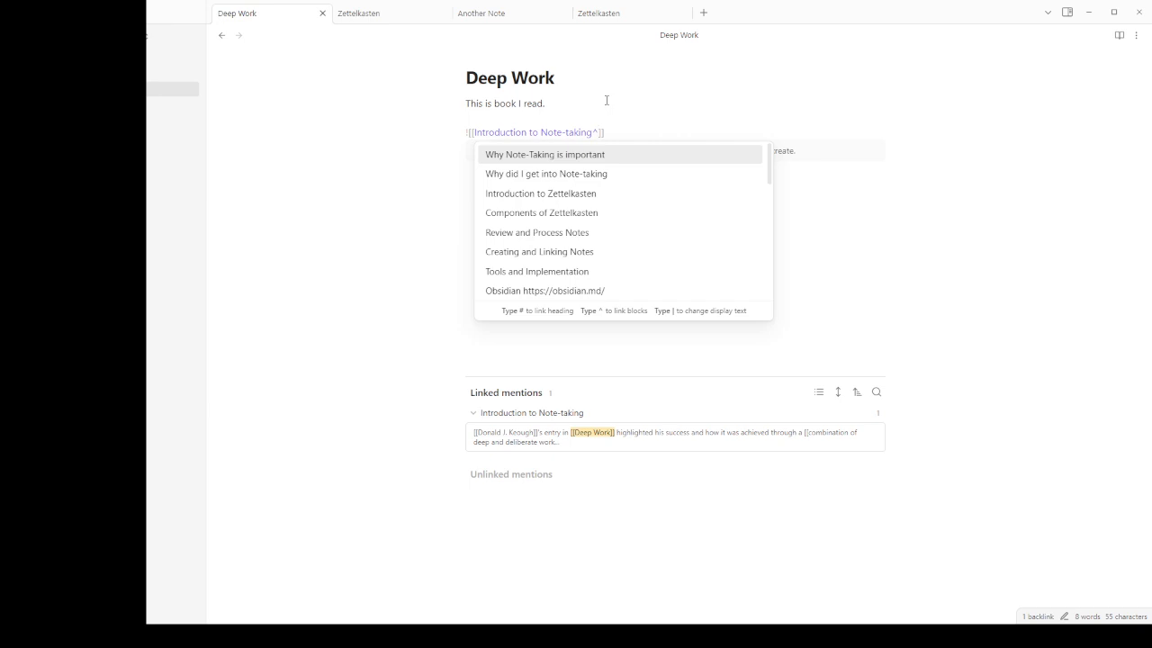
key("Up")
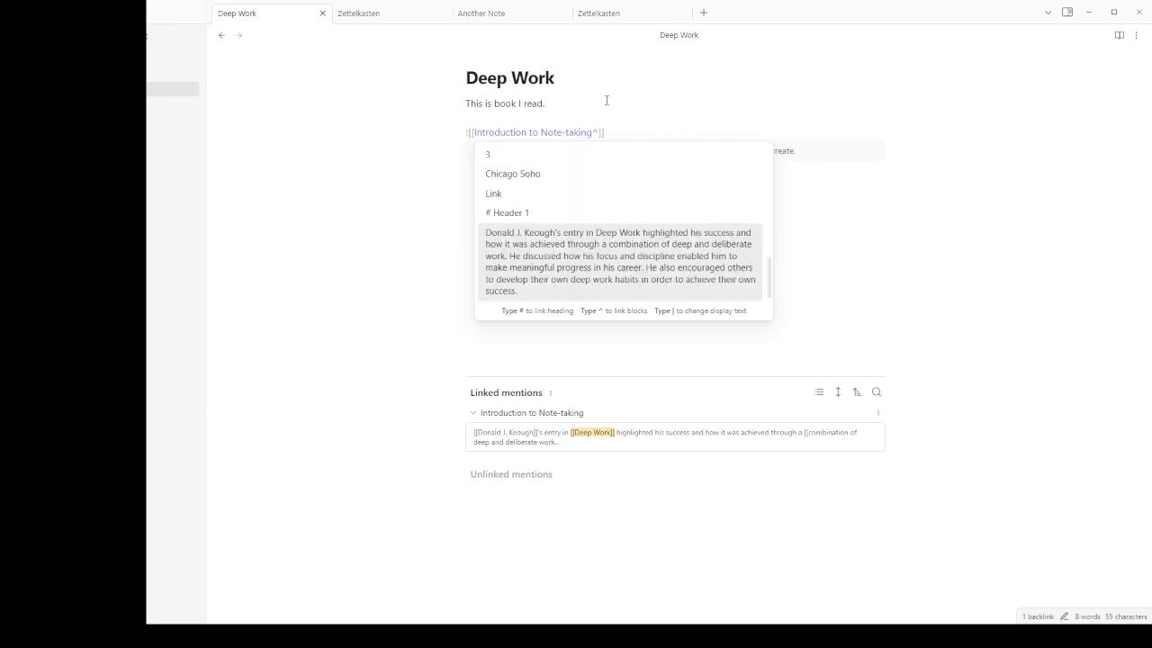
key("Return")
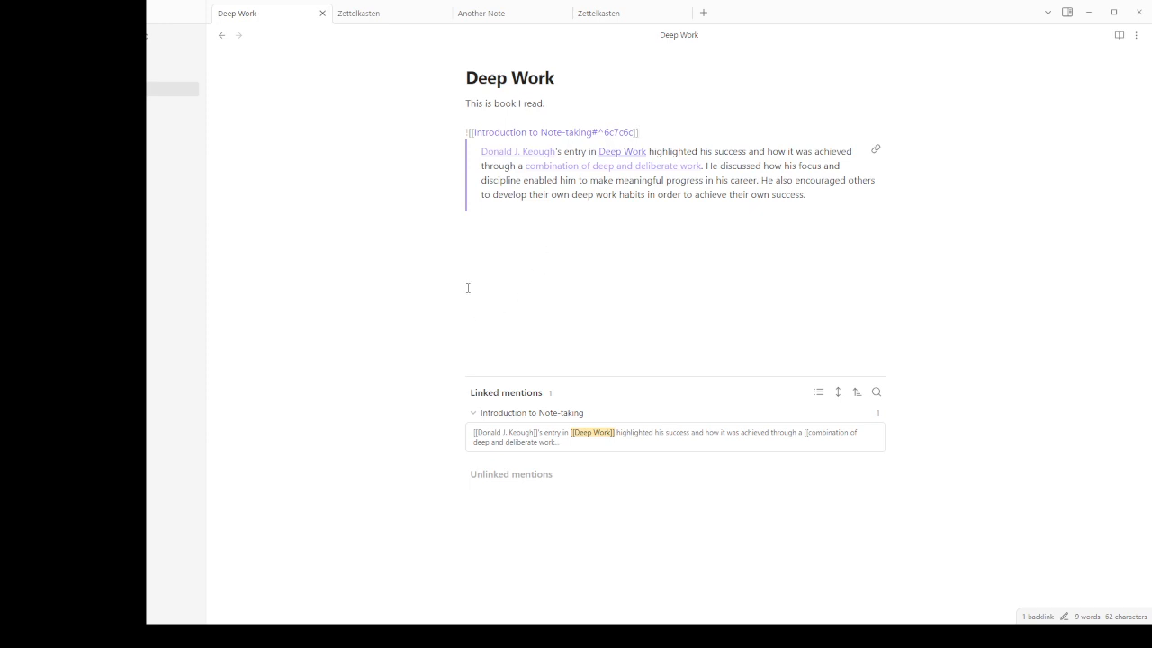
key("Return")
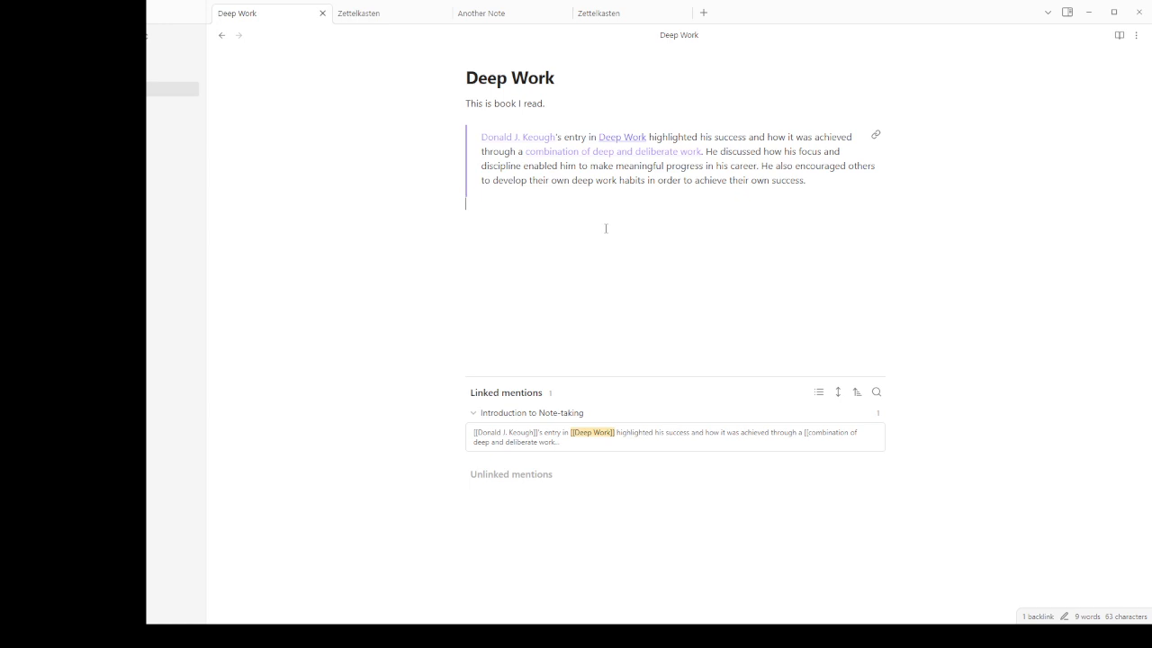
key("BackSpace")
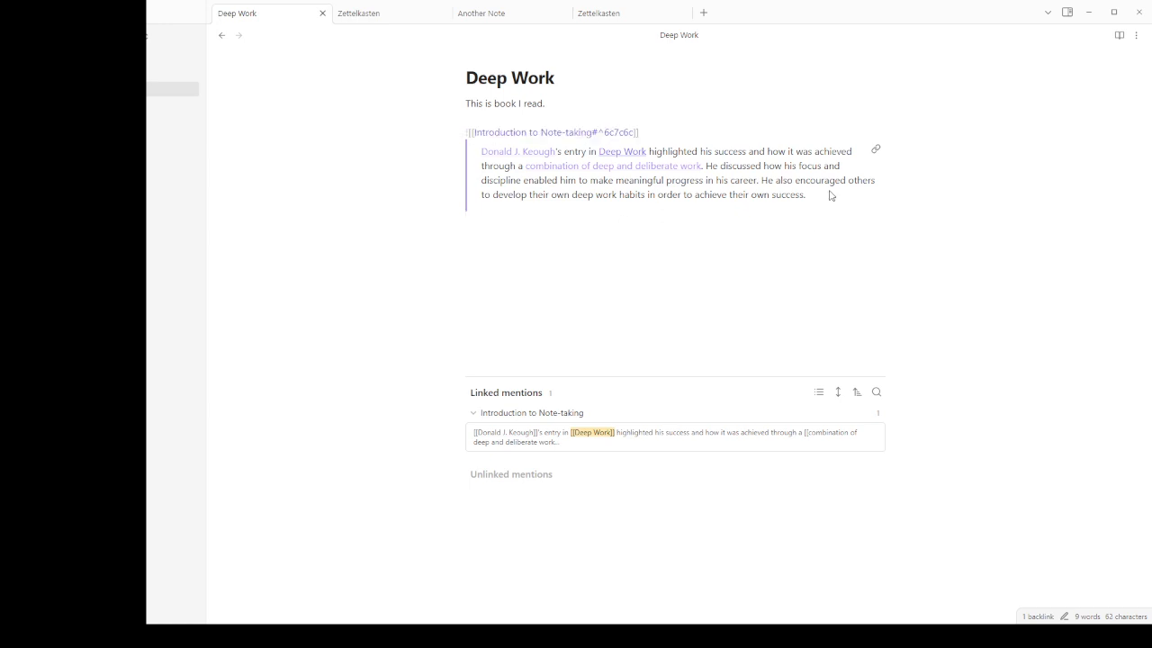
left_click_drag(828, 194, 646, 167)
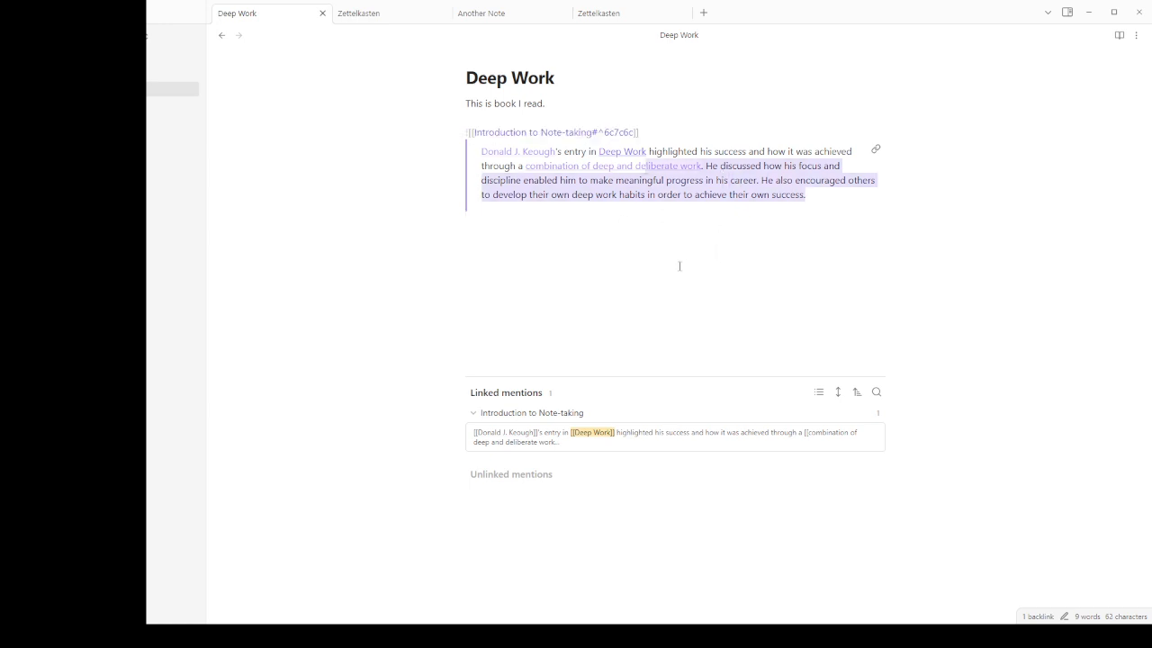
left_click(688, 242)
Step: Undo the block embed and embed the Introduction to Note-taking#Header 1 section in Deep Work instead
key("ctrl+z")
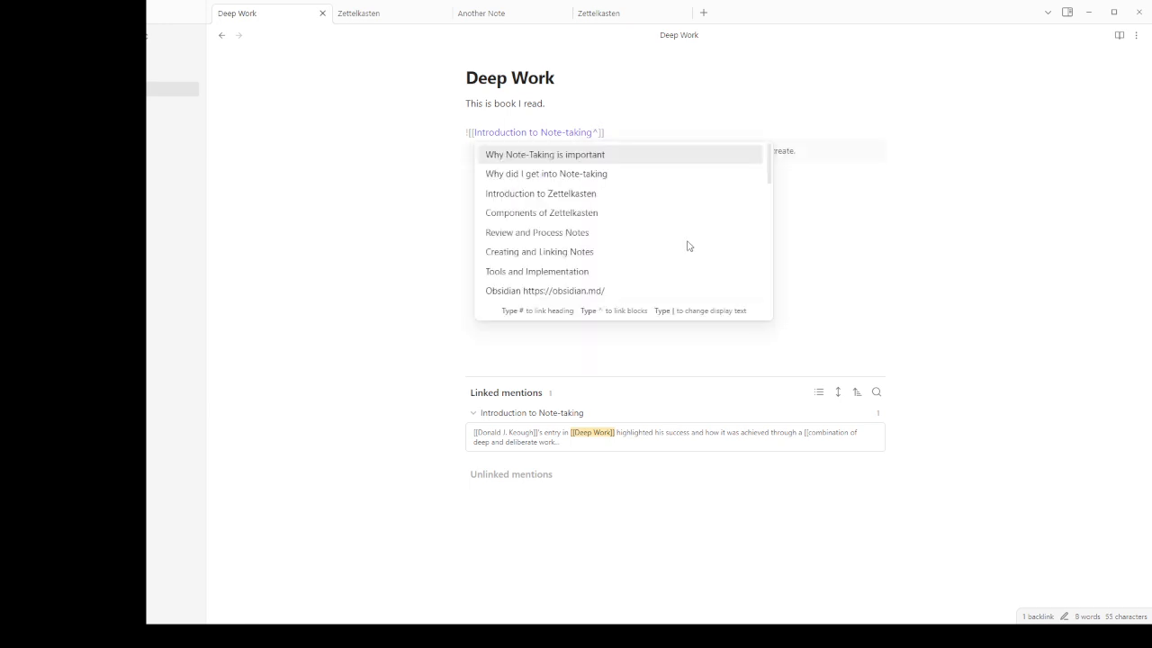
key("ctrl+z")
key("ctrl+z")
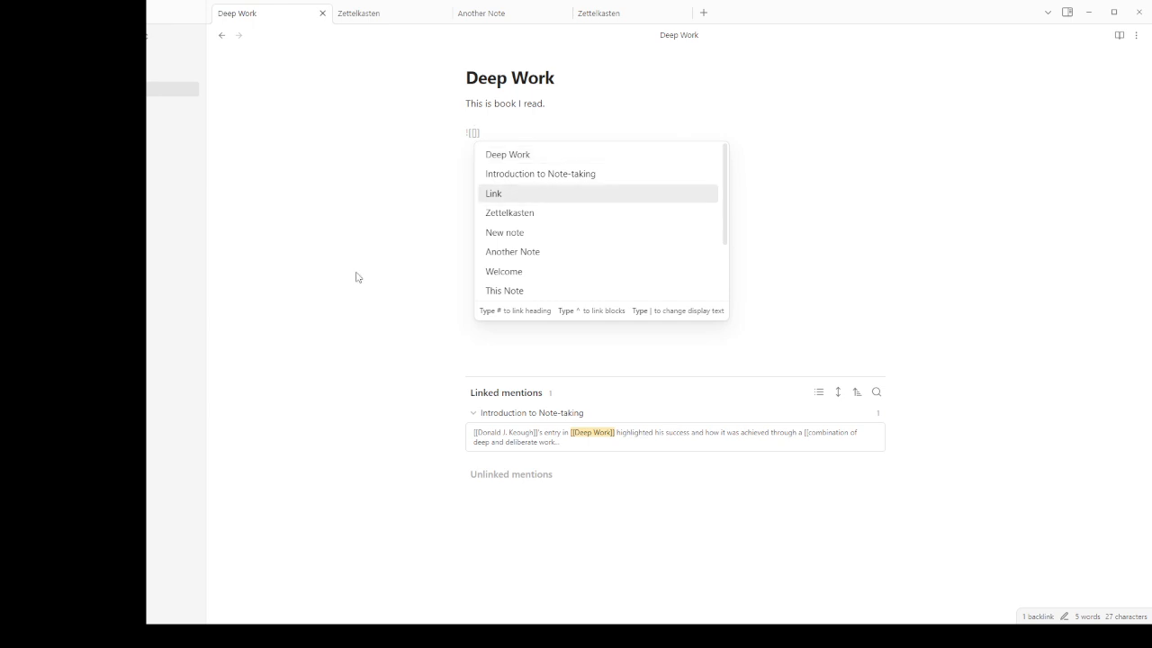
key("Up")
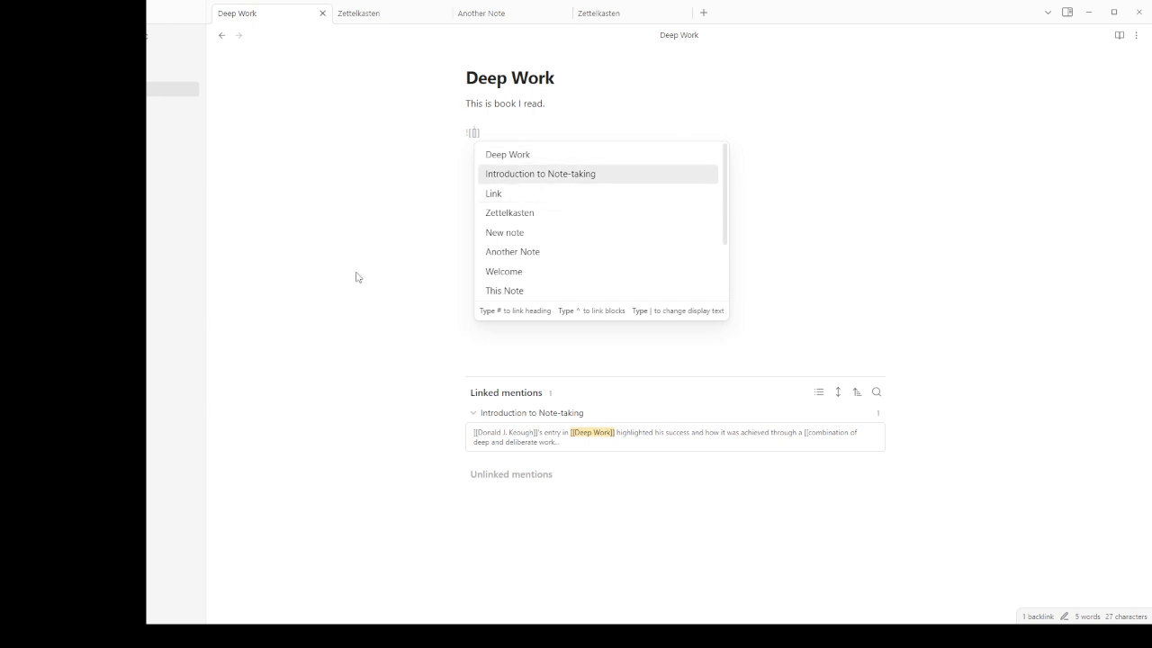
type("#")
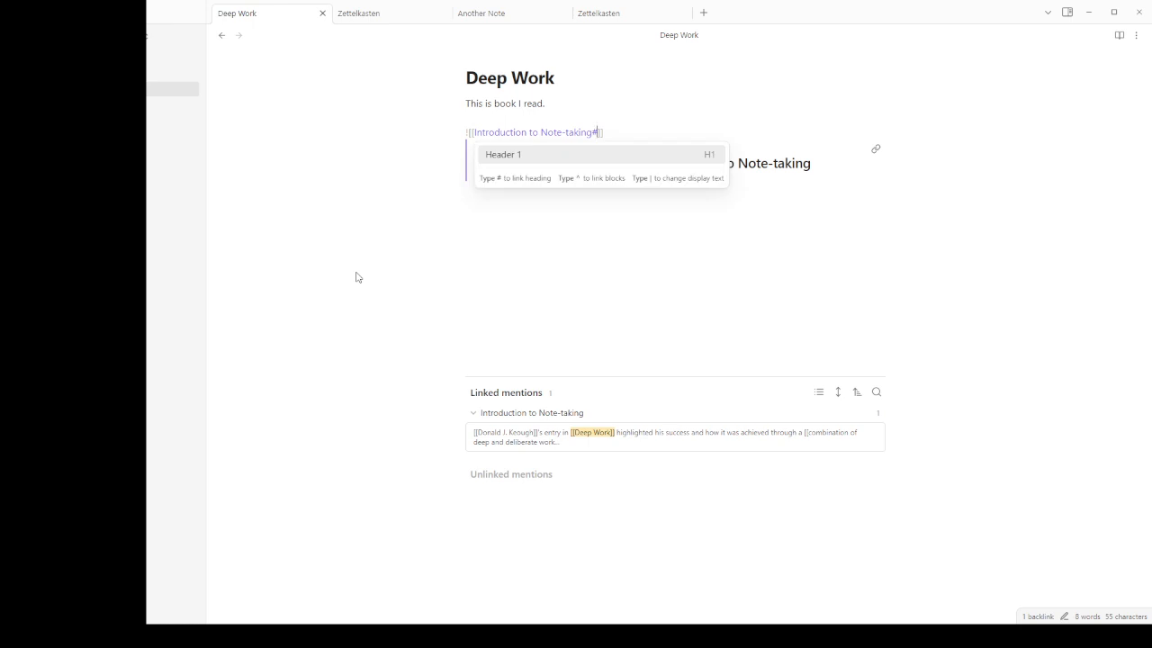
key("Return")
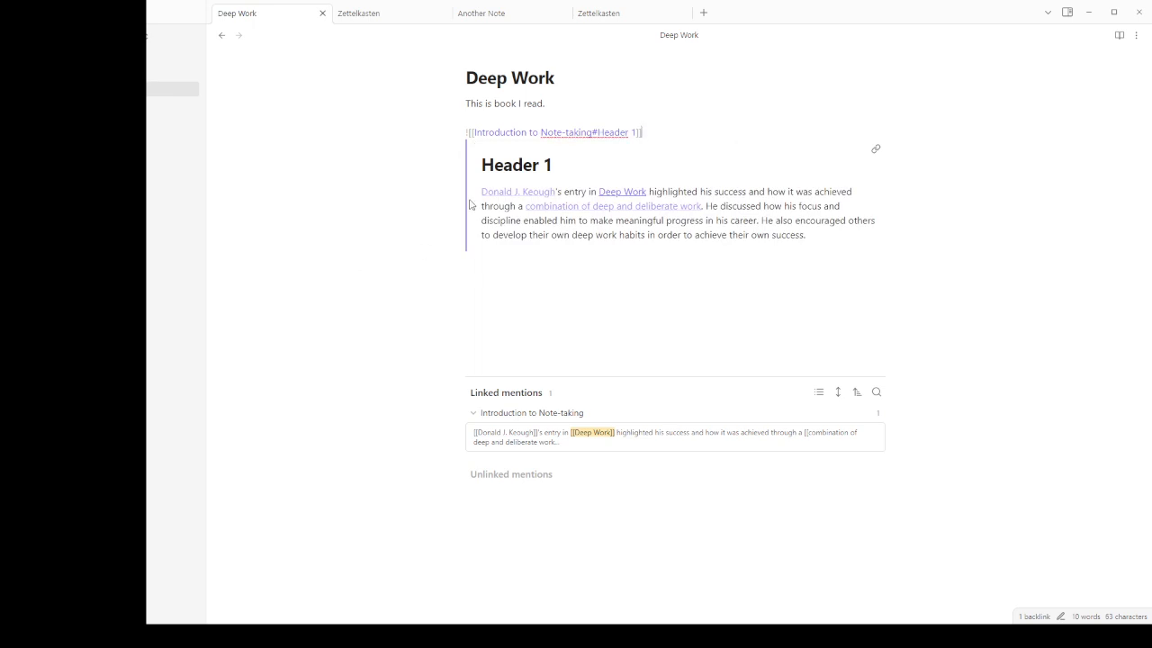
mouse_move(485, 196)
left_click_drag(731, 261, 684, 285)
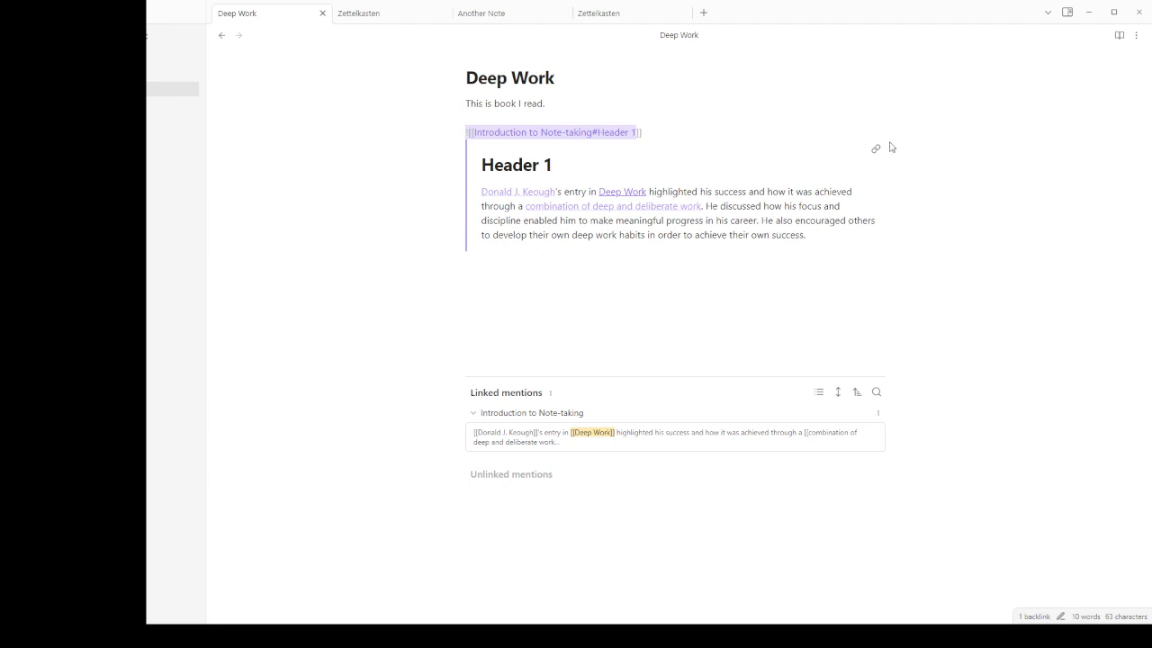
Step: Open the embed's source note, examine the block identifier at the end of the Header 1 paragraph, and return to Deep Work
left_click(878, 151)
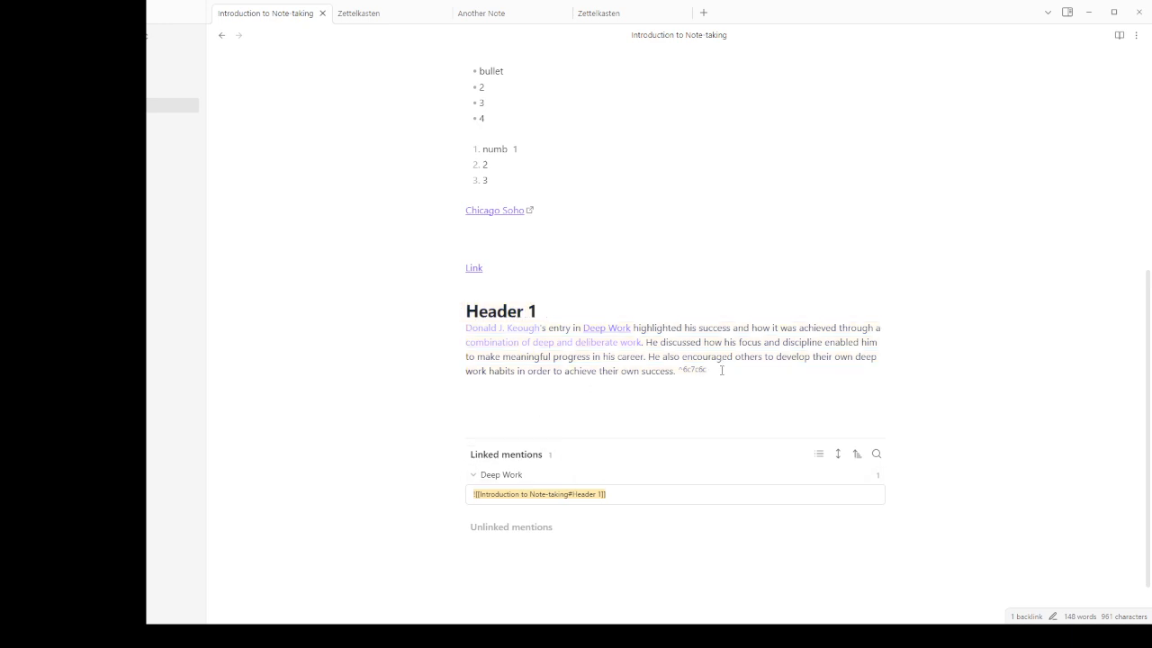
left_click_drag(707, 369, 678, 371)
left_click(711, 371)
left_click_drag(705, 369, 679, 369)
left_click(717, 370)
left_click_drag(717, 369, 678, 370)
left_click(587, 388)
left_click(224, 40)
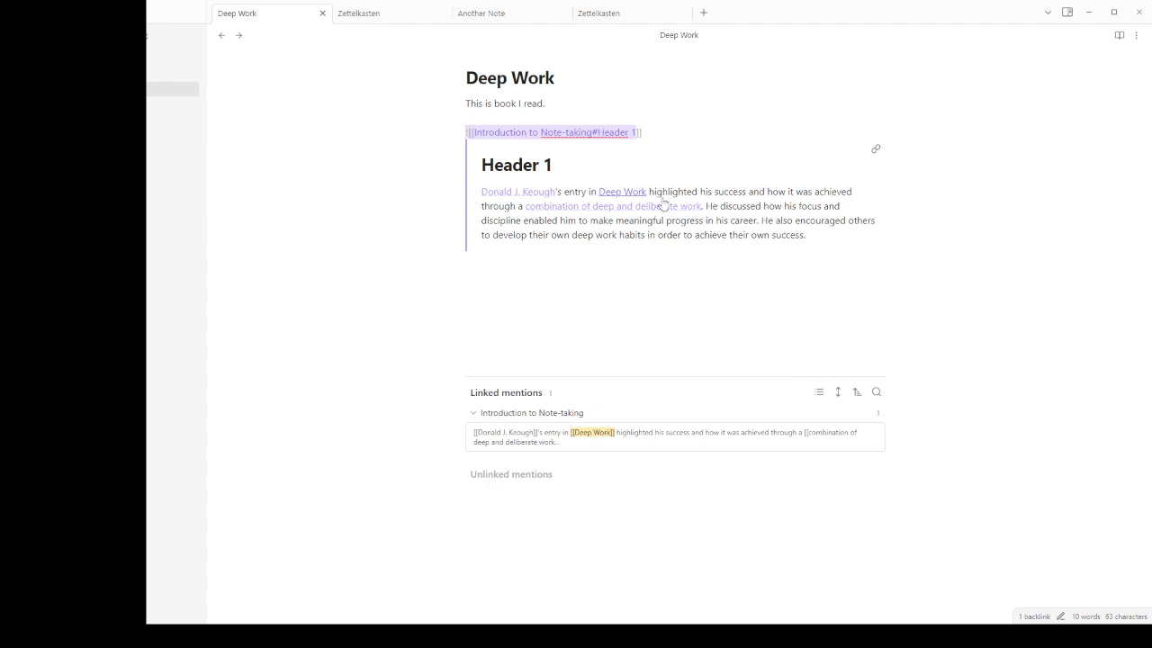
left_click(655, 133)
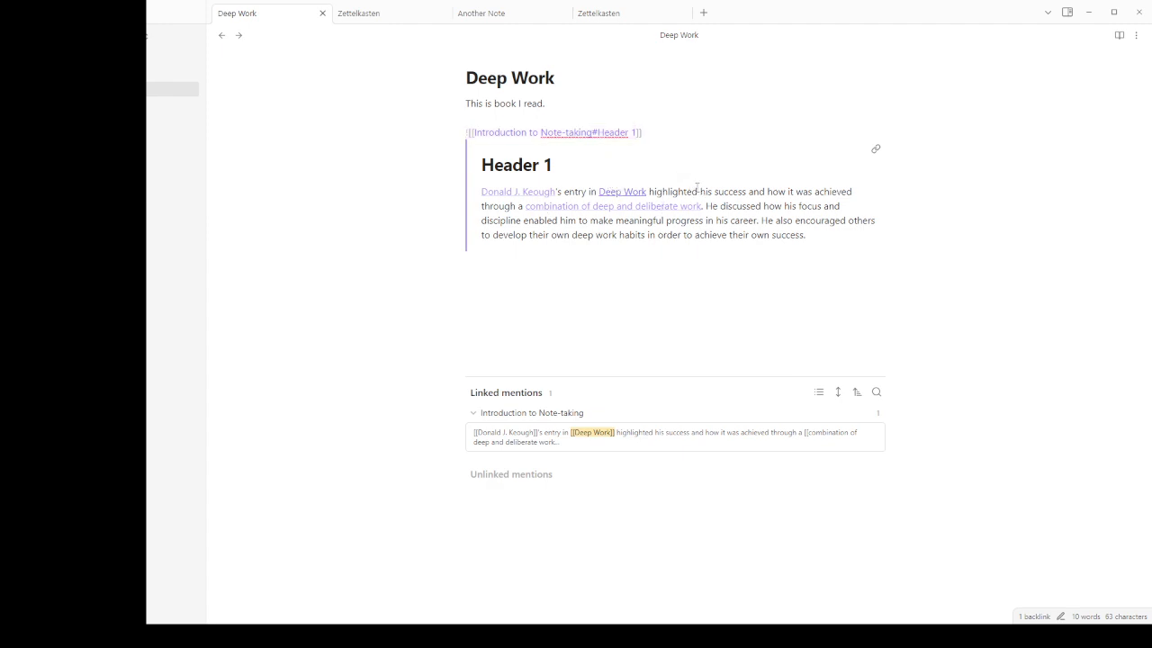
key("Left")
key("Left")
key("Left")
key("Left")
key("Left")
key("Left")
key("Right")
key("Right")
Step: Revisit the paragraph's block identifier in Introduction to Note-taking and go back to the Deep Work note
left_click(238, 35)
left_click(876, 134)
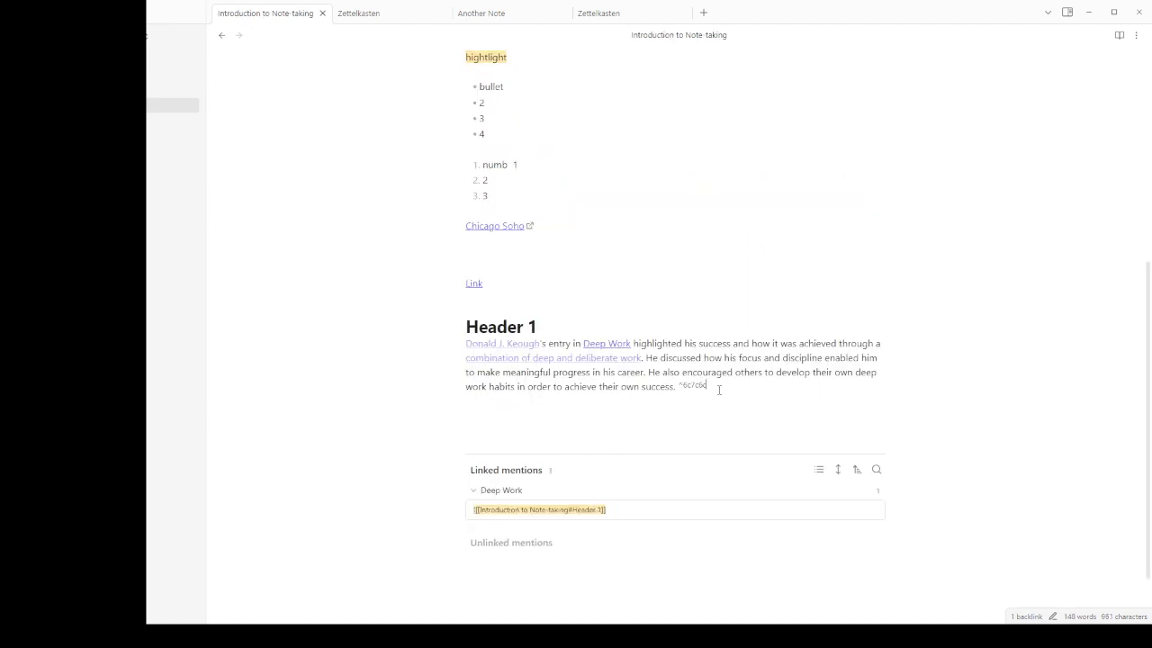
left_click_drag(718, 392, 682, 390)
key("Right")
left_click(699, 344)
left_click(171, 89)
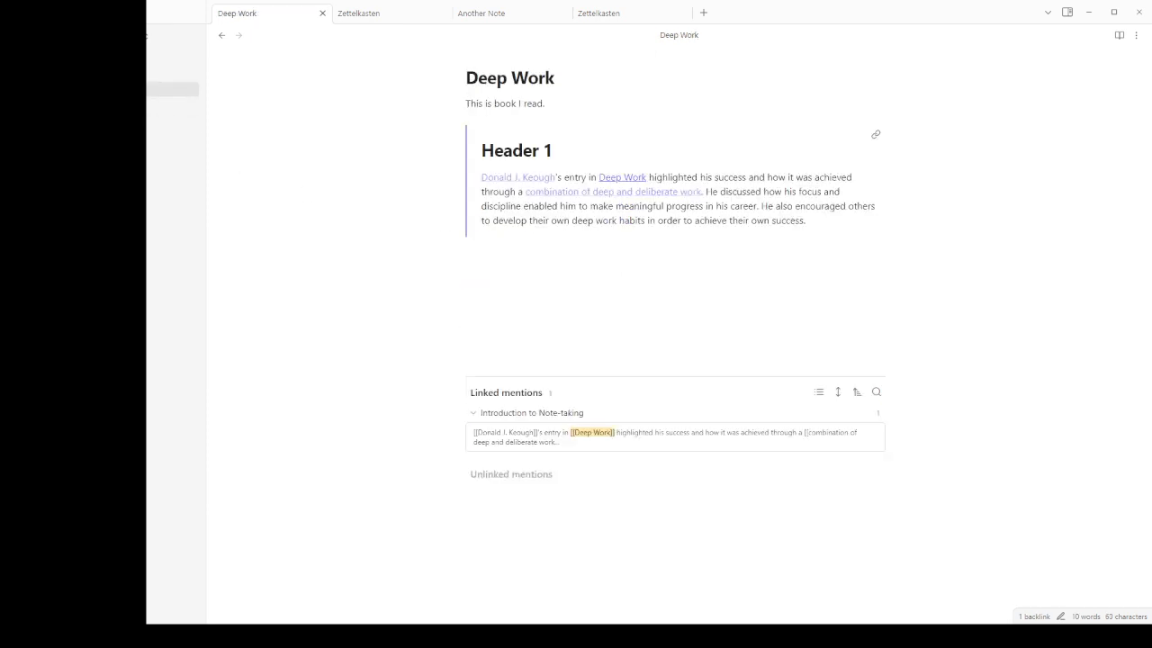
Step: Compare the Header 1 heading and block identifier in Introduction to Note-taking with the #Header 1 reference in the Deep Work embed
left_click(649, 163)
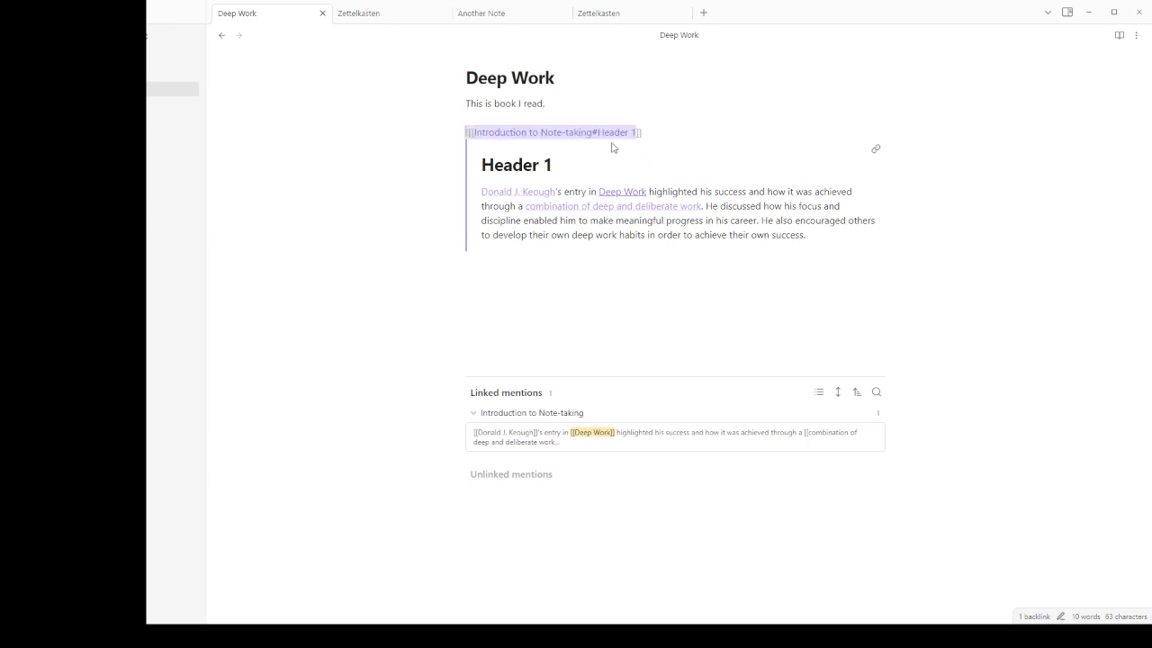
left_click(587, 264)
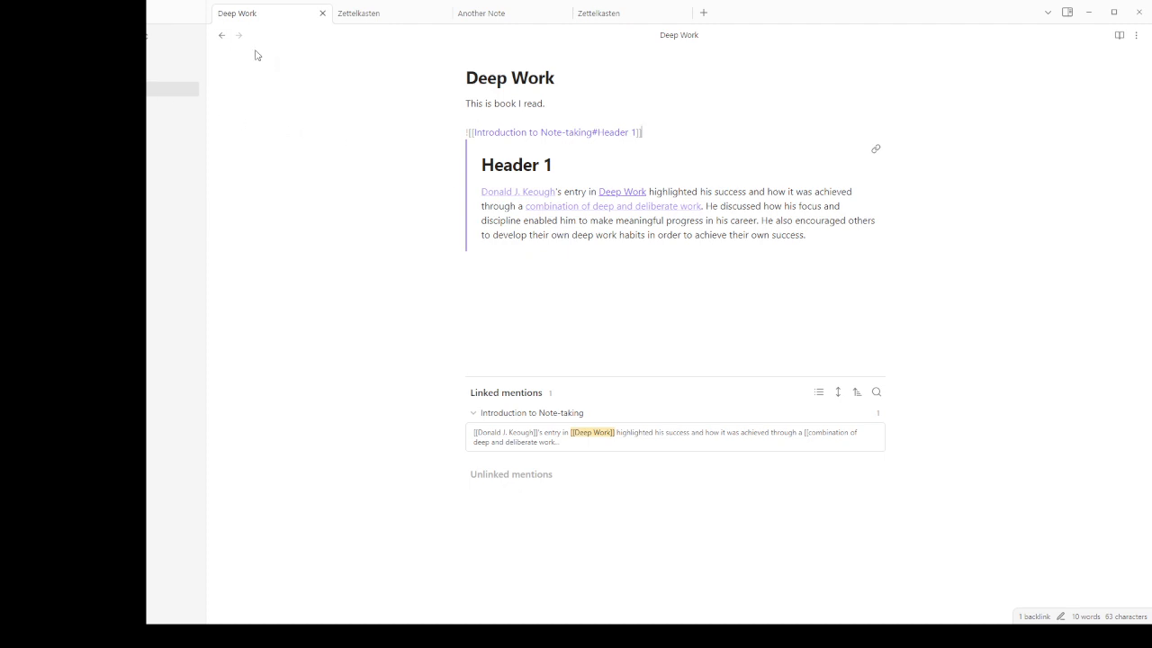
left_click(221, 36)
key("ctrl+alt+Left")
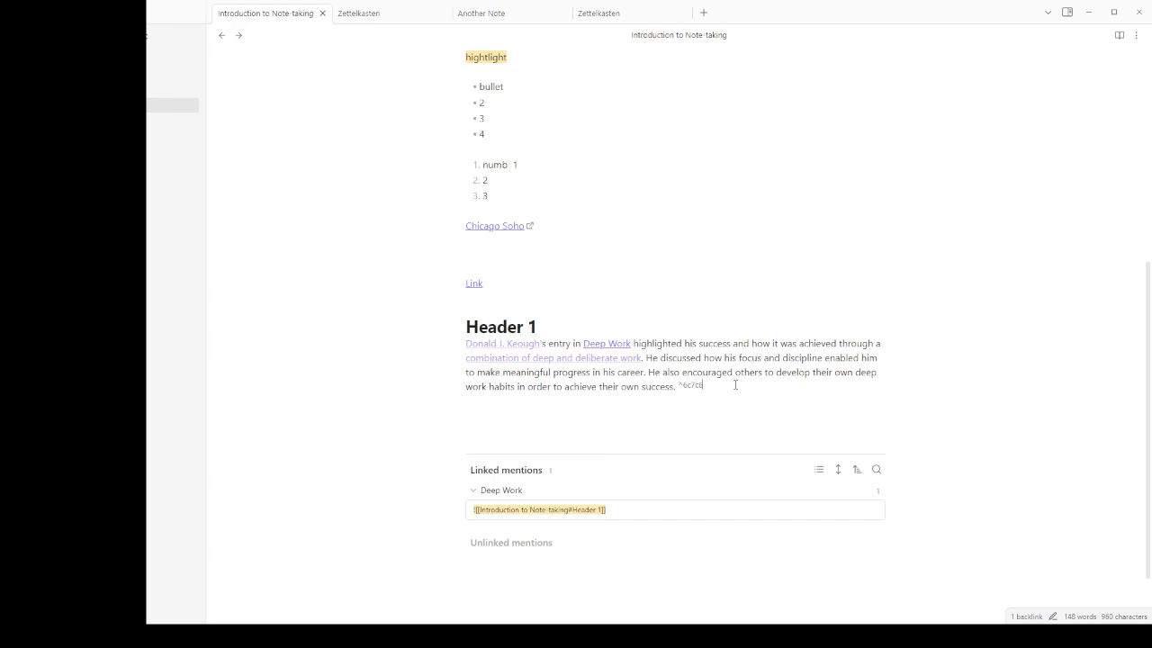
type("6")
left_click_drag(556, 322, 445, 332)
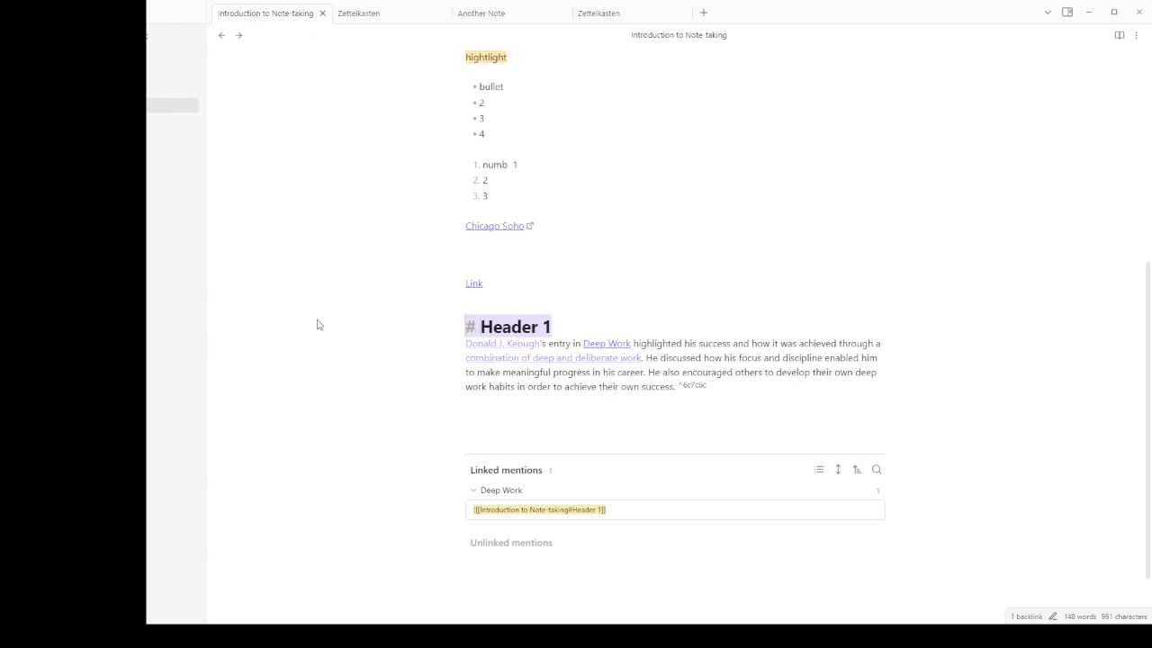
left_click(157, 121)
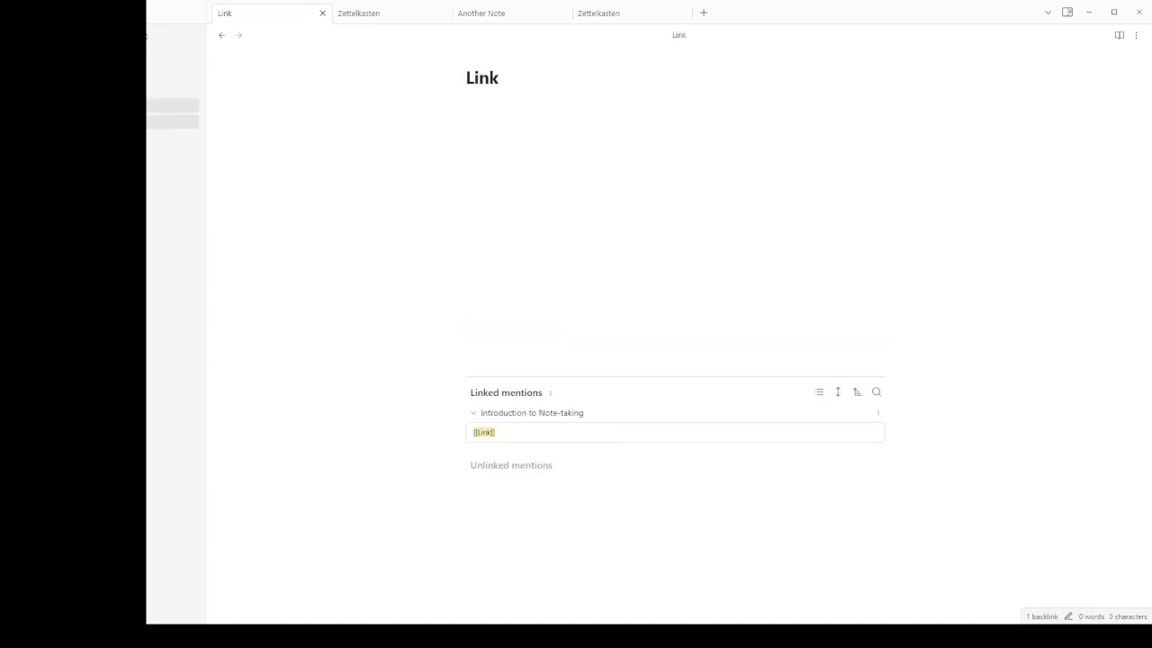
left_click(157, 89)
key("Down")
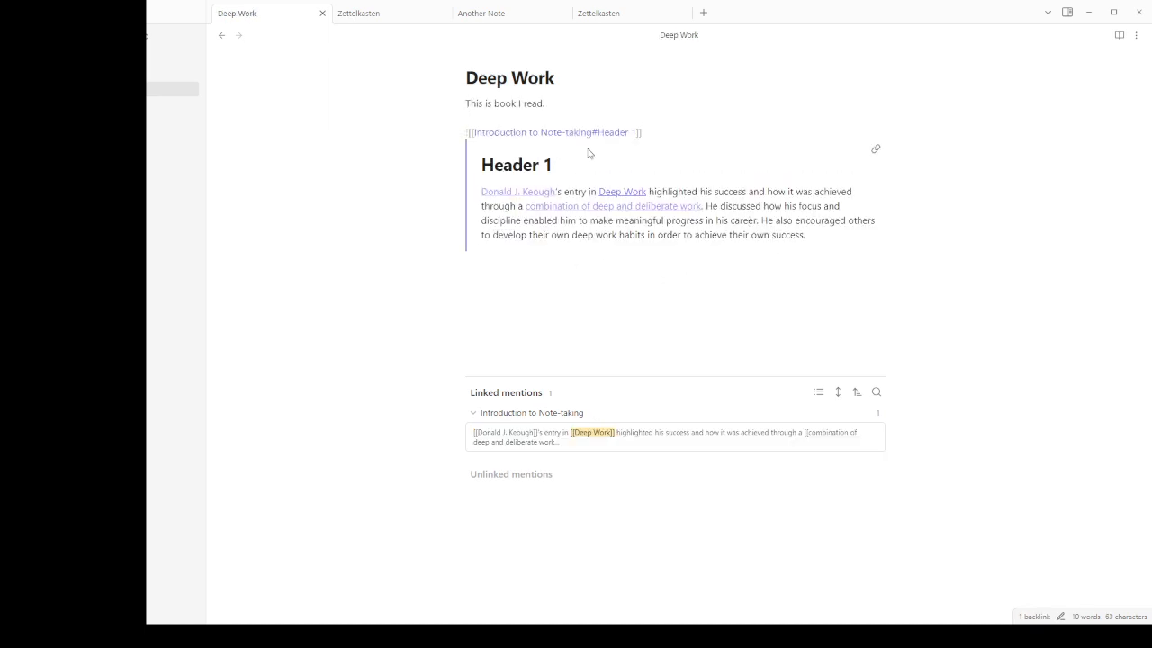
left_click_drag(591, 132, 637, 132)
left_click(823, 246)
left_click(823, 240)
left_click(826, 241)
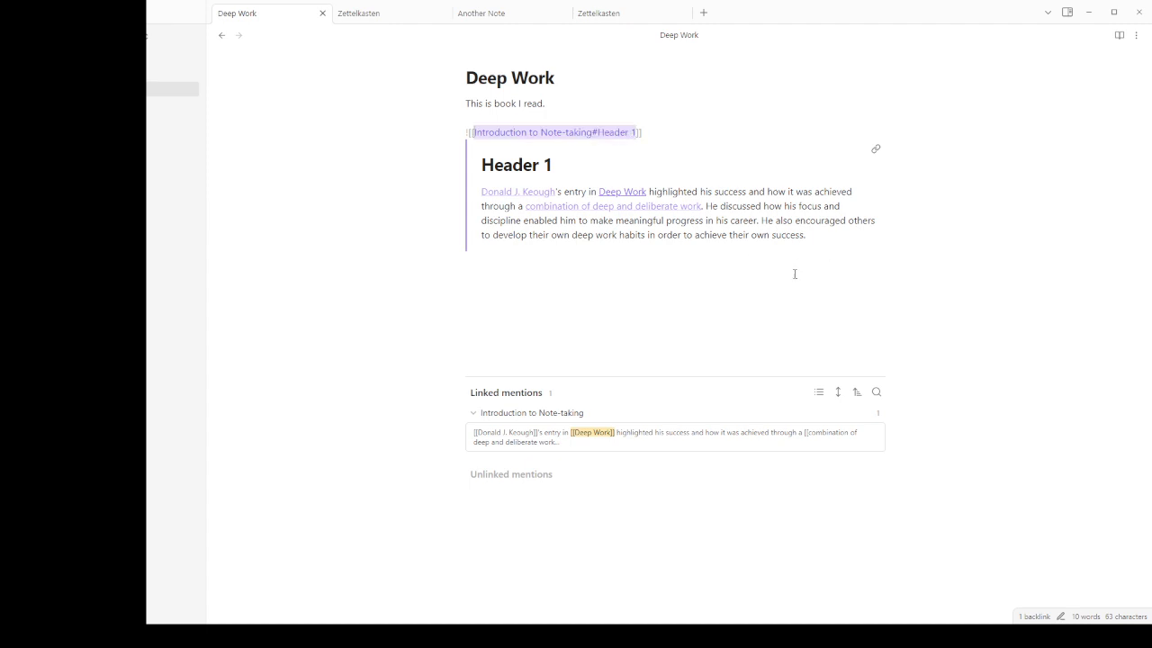
Step: Embed the Header 1 paragraph of Introduction to Note-taking as block #^6c7c6c below the Header 1 section embed in Deep Work
left_click(790, 277)
key("Return")
key("Return")
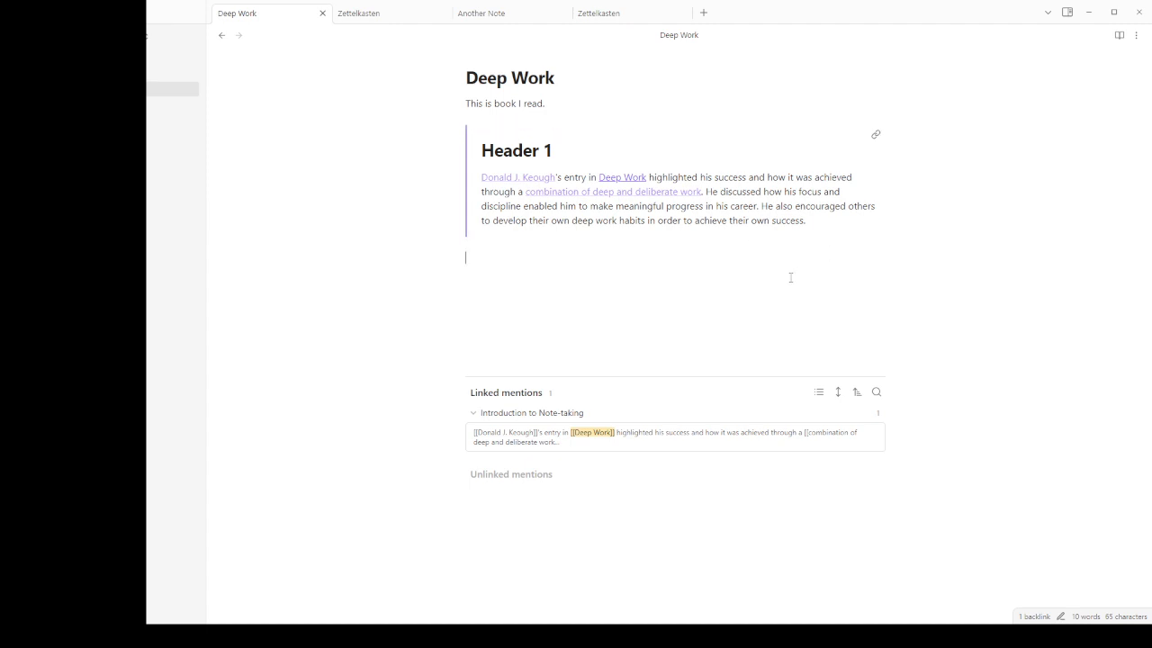
type("[[")
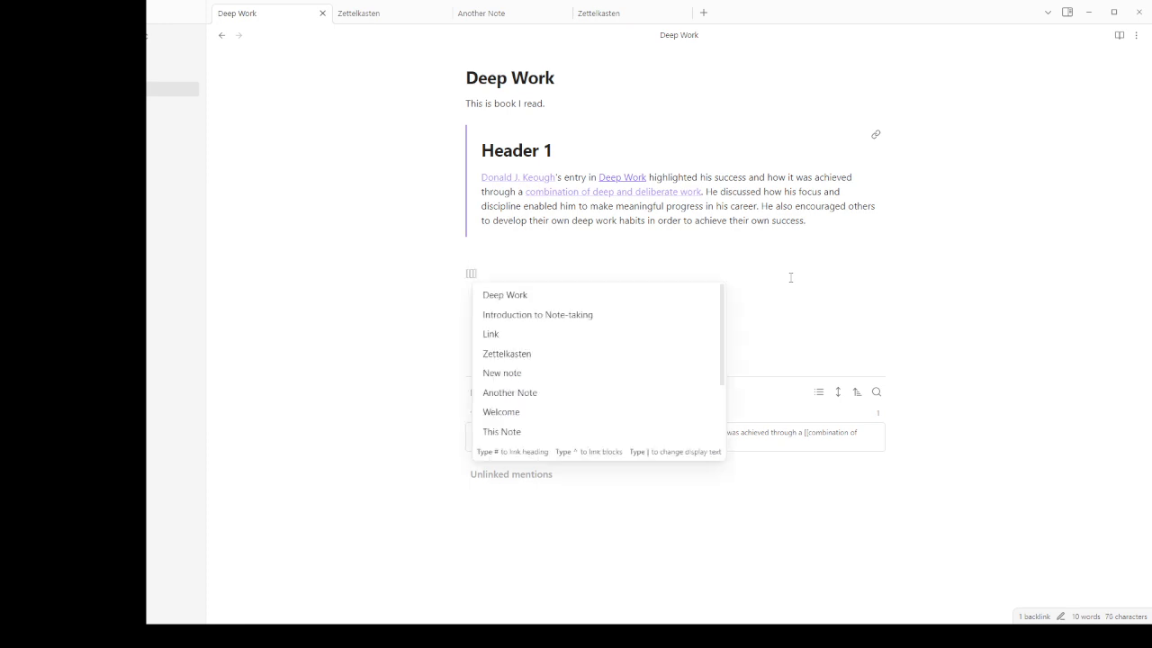
type("in")
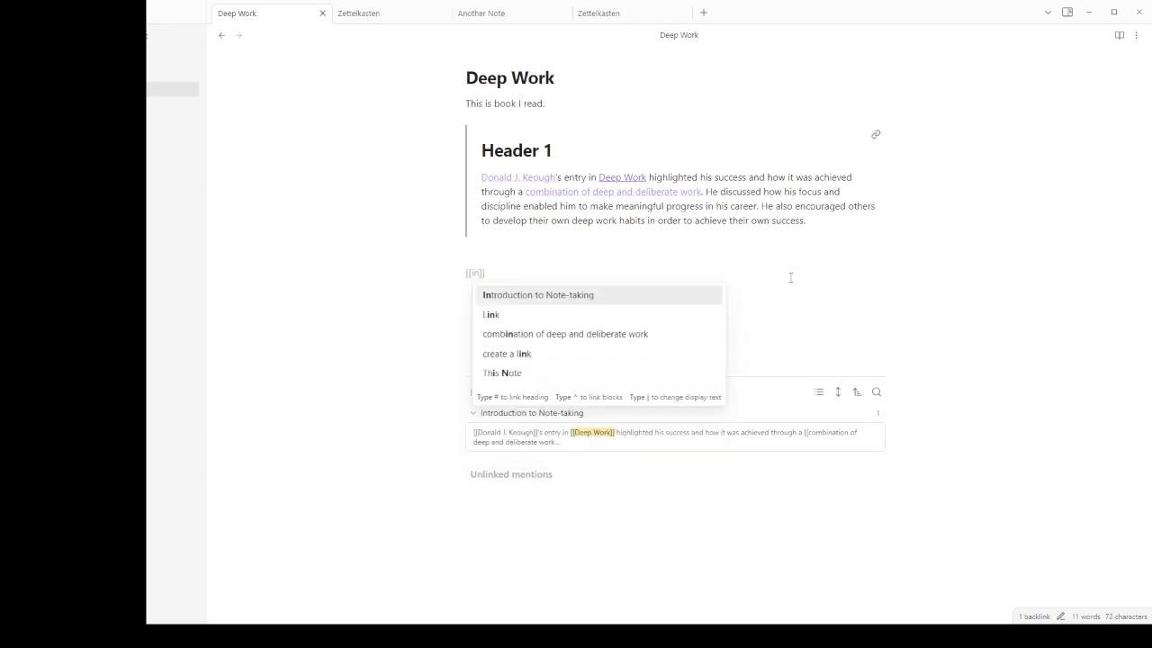
key("Return")
type("^")
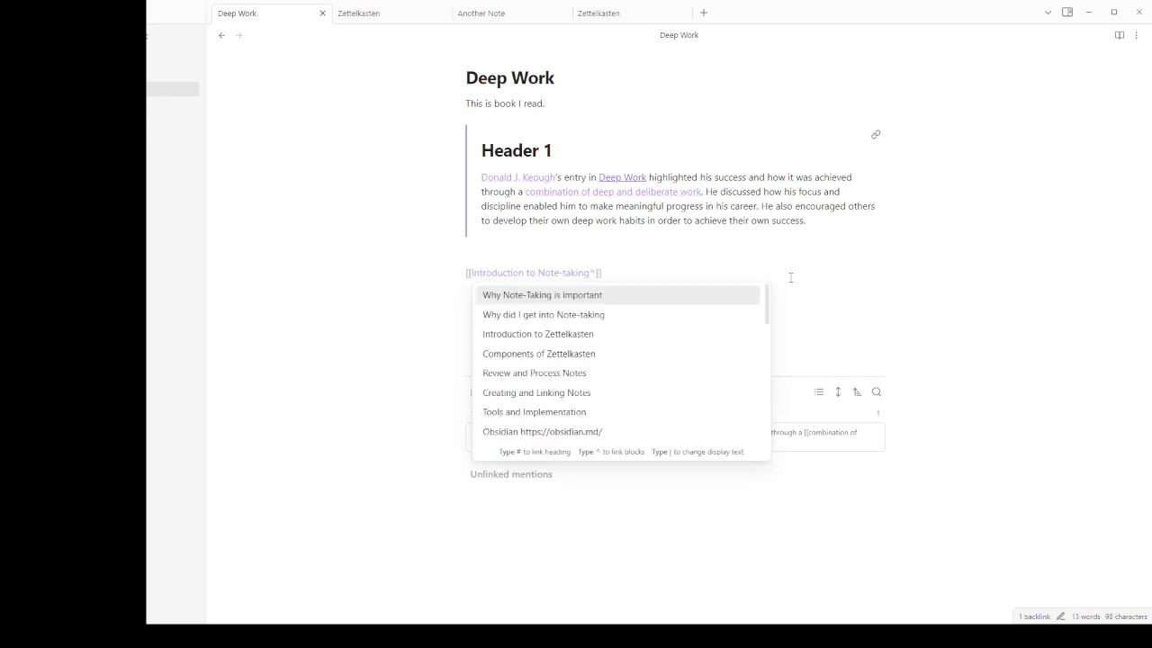
key("Up")
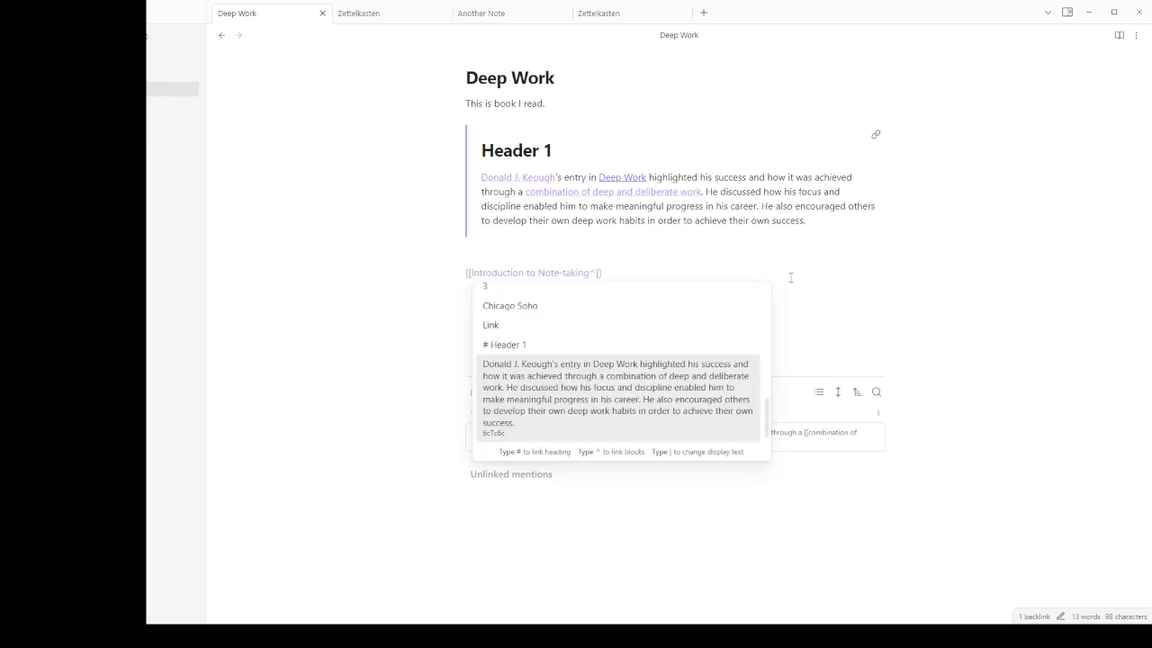
left_click(540, 379)
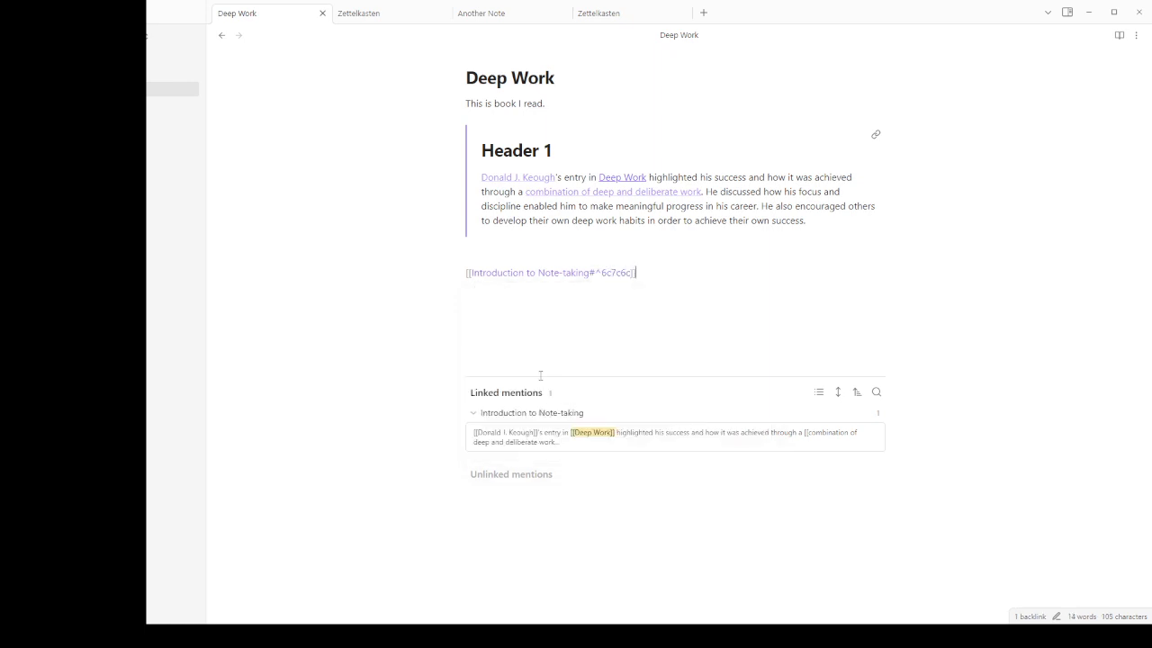
type("!")
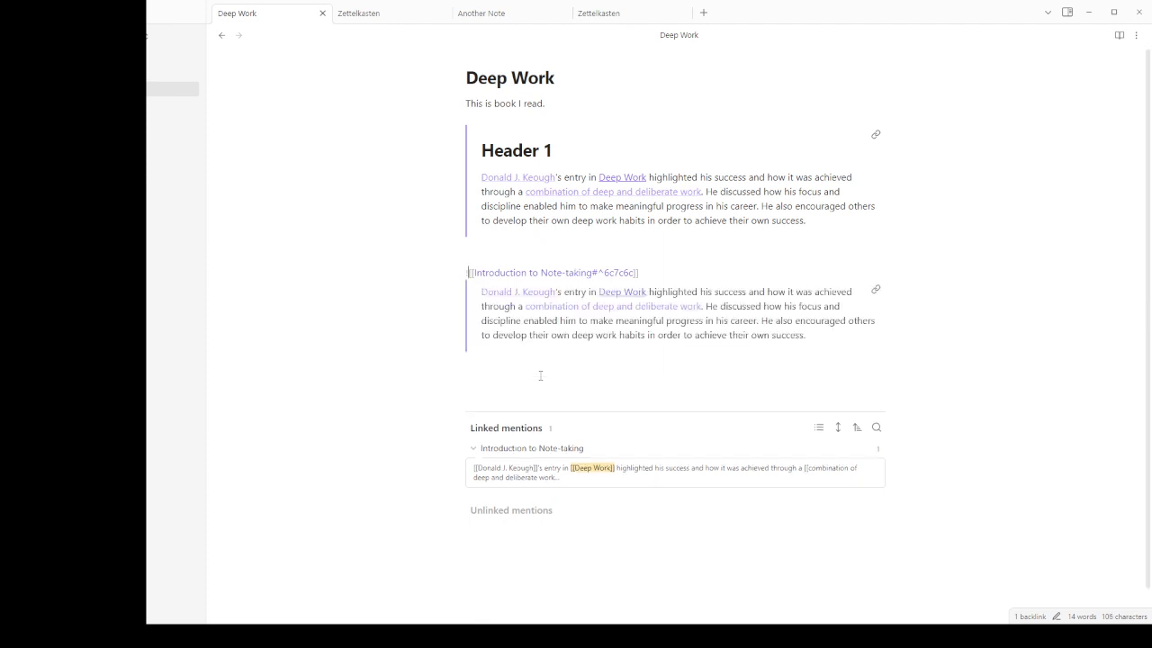
key("Up")
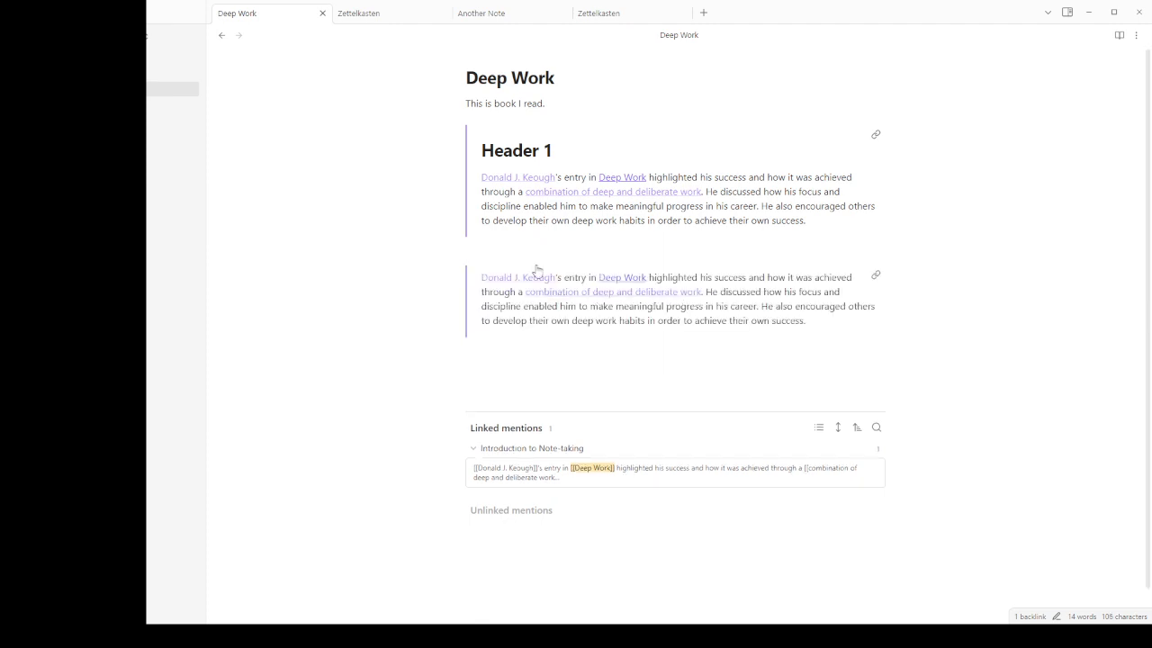
Step: Shorten the Header 1 paragraph's block identifier to ^6c7c6 in Introduction to Note-taking and examine the block embed in Deep Work
left_click(875, 275)
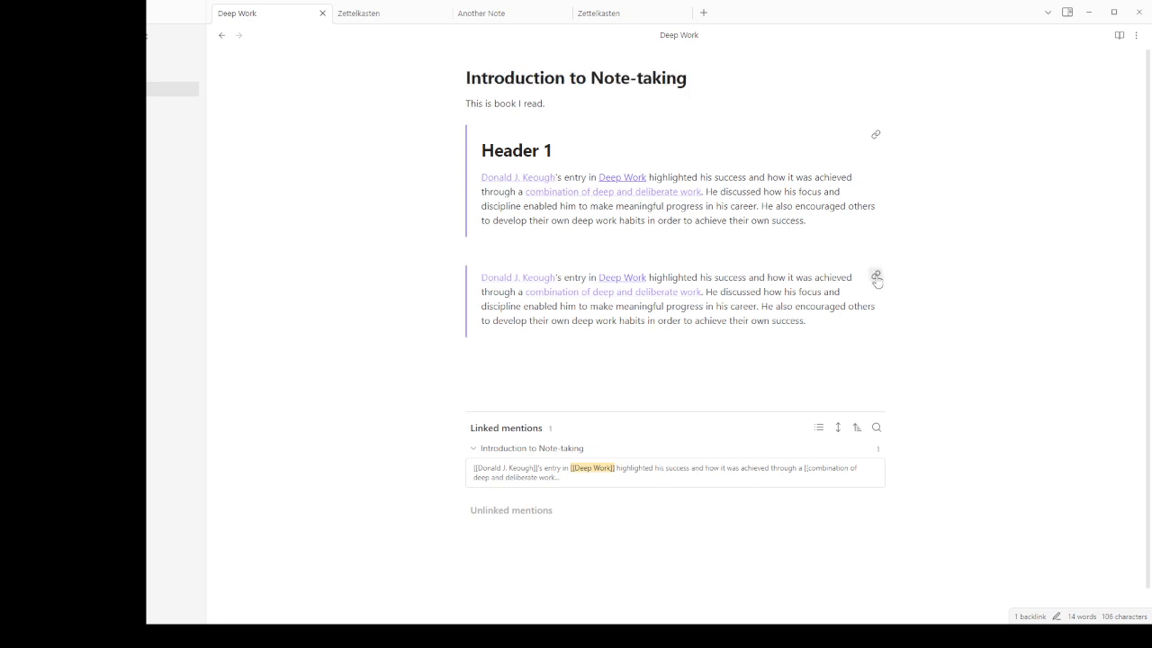
left_click(784, 360)
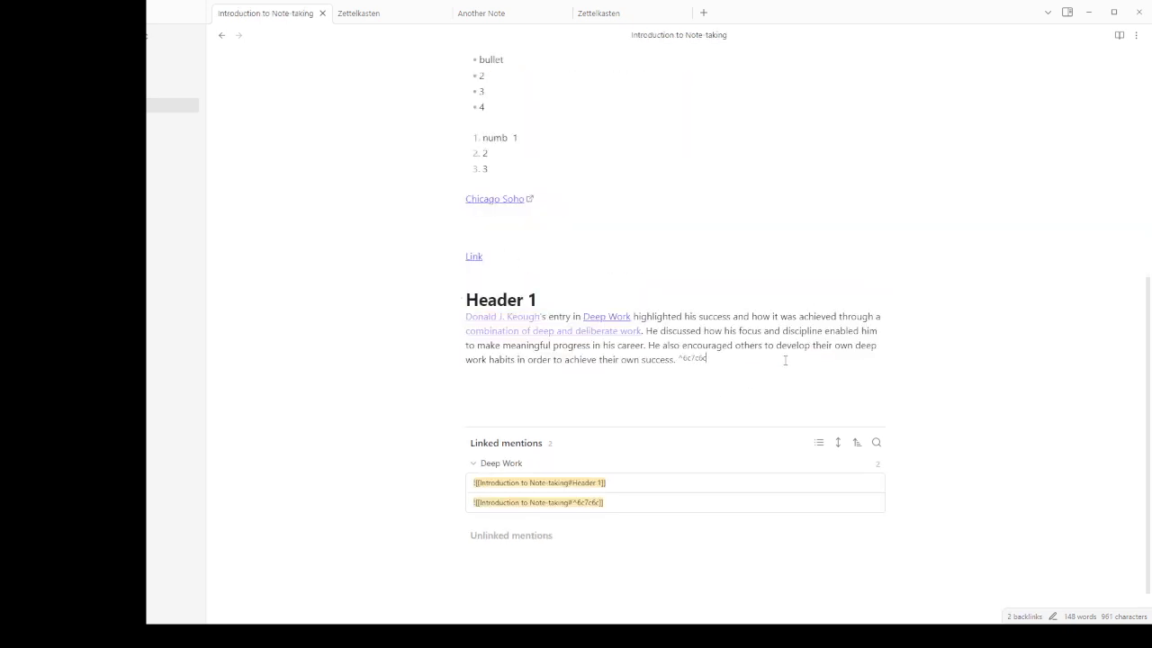
left_click(628, 227)
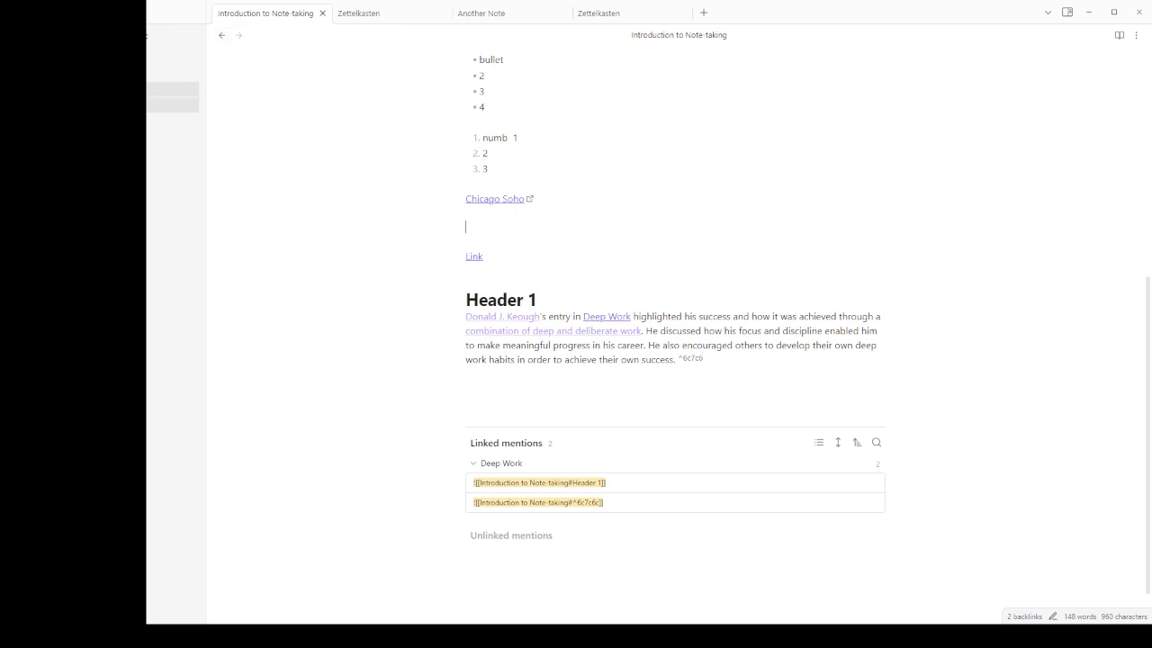
left_click(468, 257)
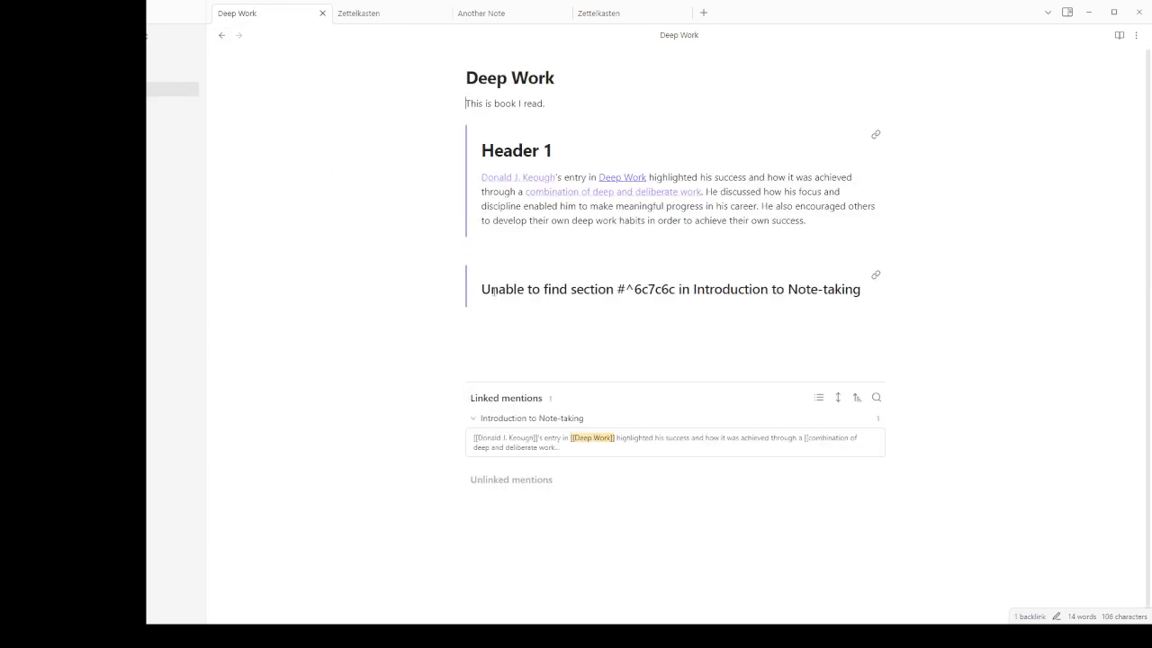
left_click_drag(483, 289, 851, 298)
left_click_drag(675, 305, 619, 304)
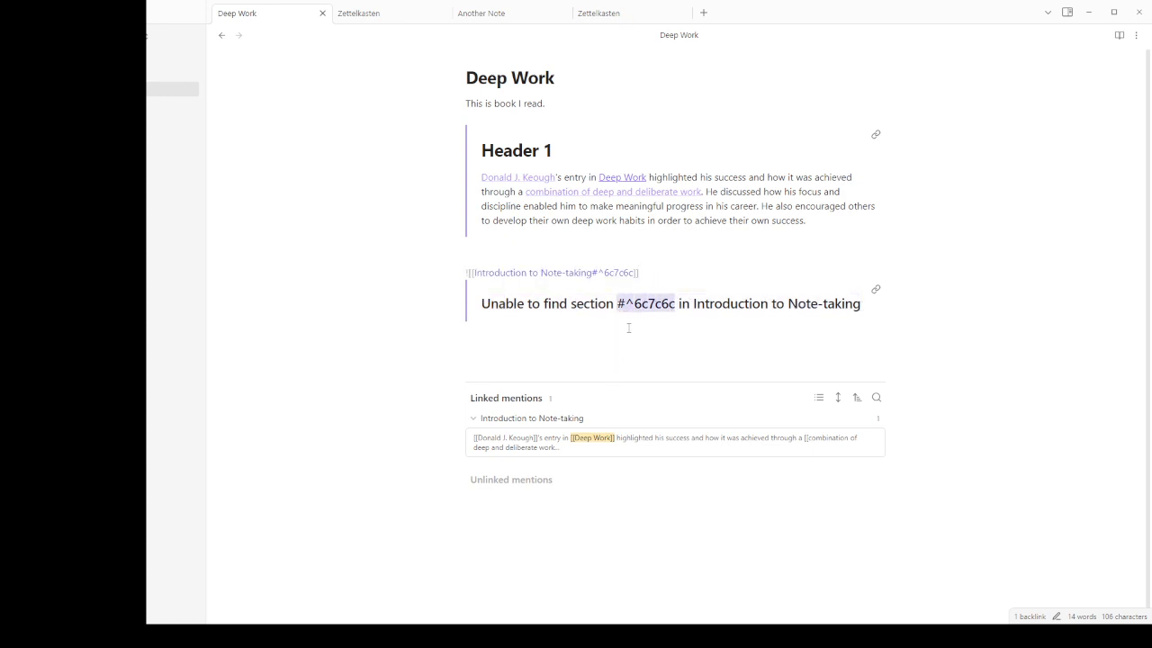
left_click(628, 302)
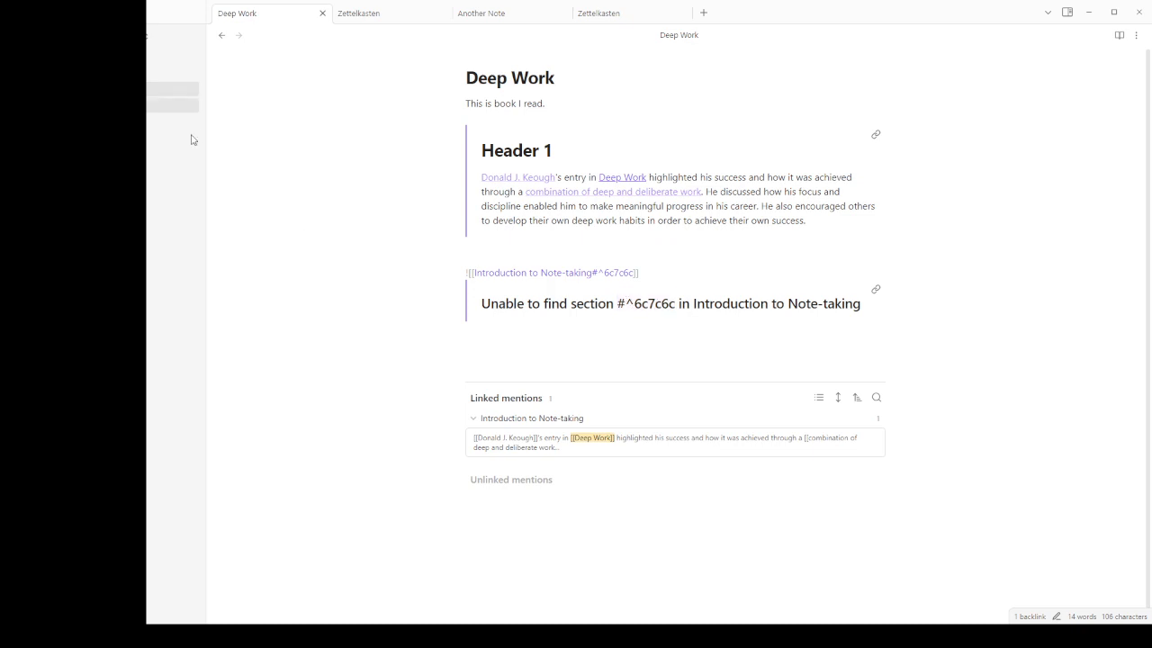
Step: Restore the paragraph's block identifier to ^6c7c6c in Introduction to Note-taking and check the block embed in Deep Work
left_click(187, 106)
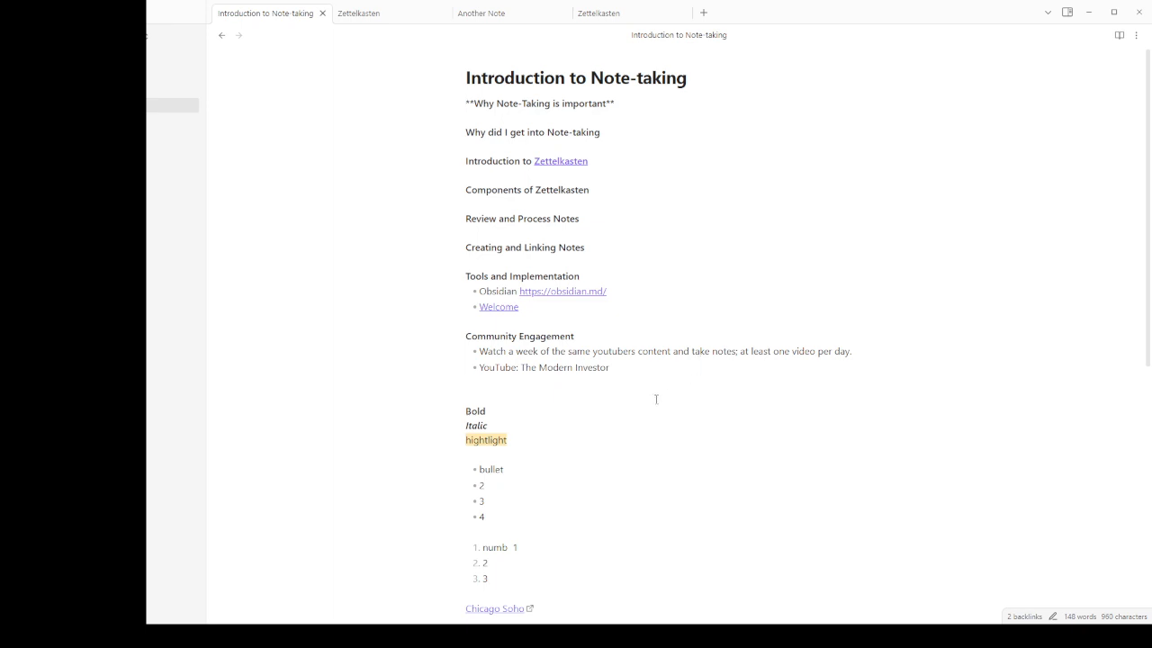
scroll(612, 387, "down", 5)
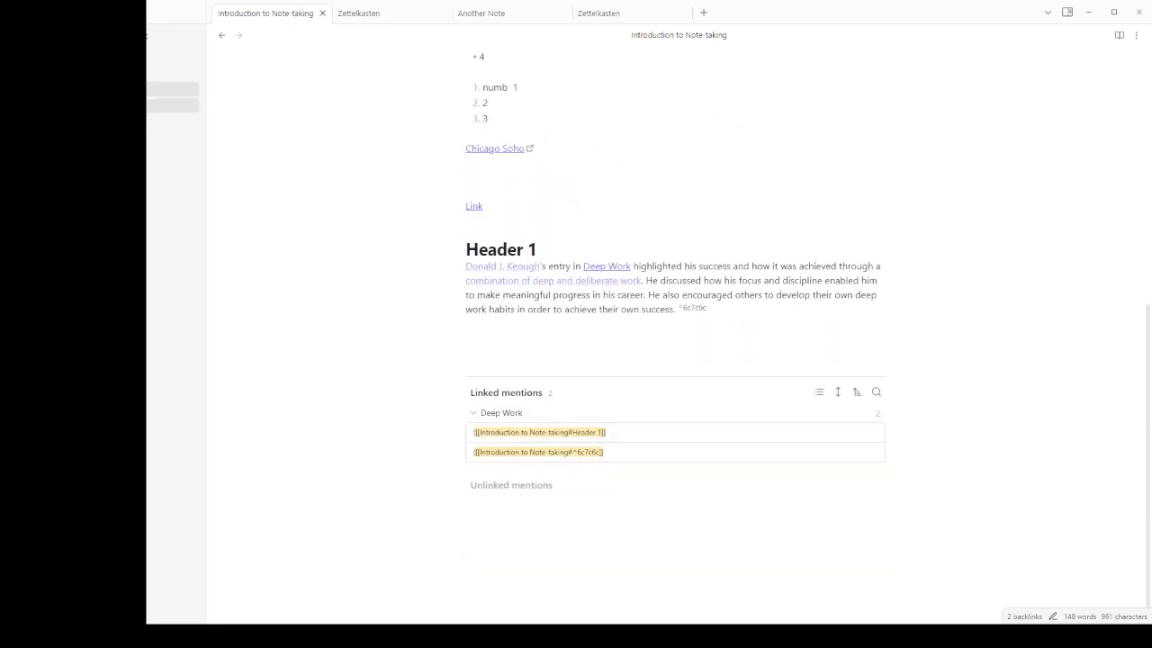
left_click(177, 90)
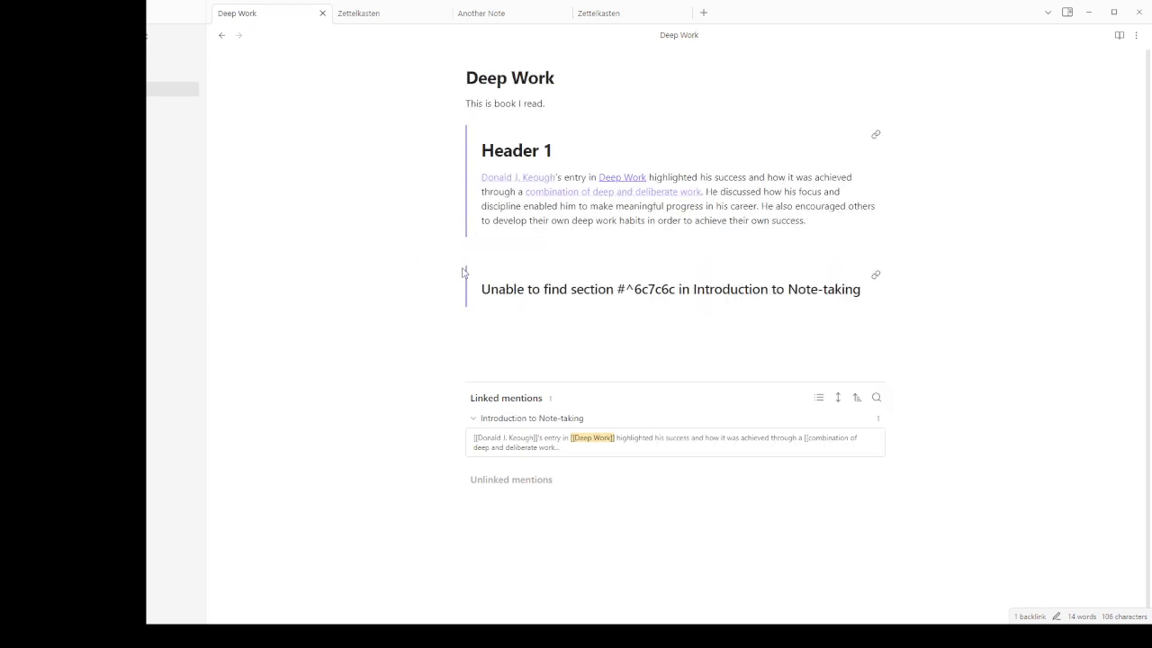
left_click(679, 306)
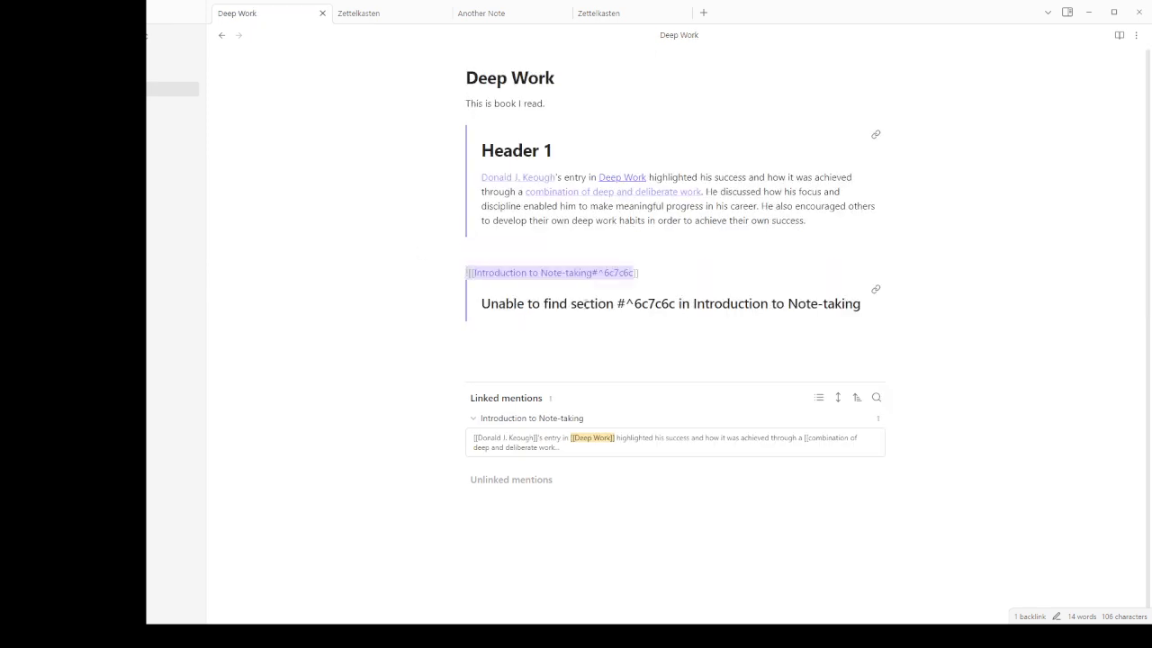
left_click(668, 266)
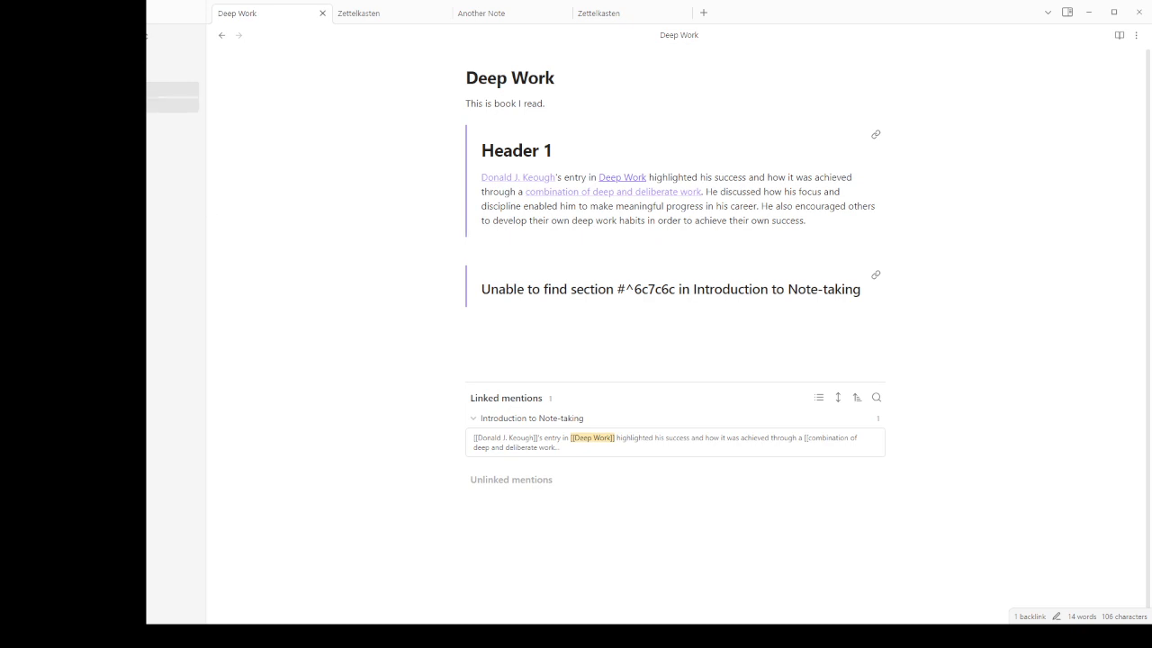
Step: Recheck the block identifier after the Header 1 paragraph in Introduction to Note-taking and return to Deep Work
left_click(162, 105)
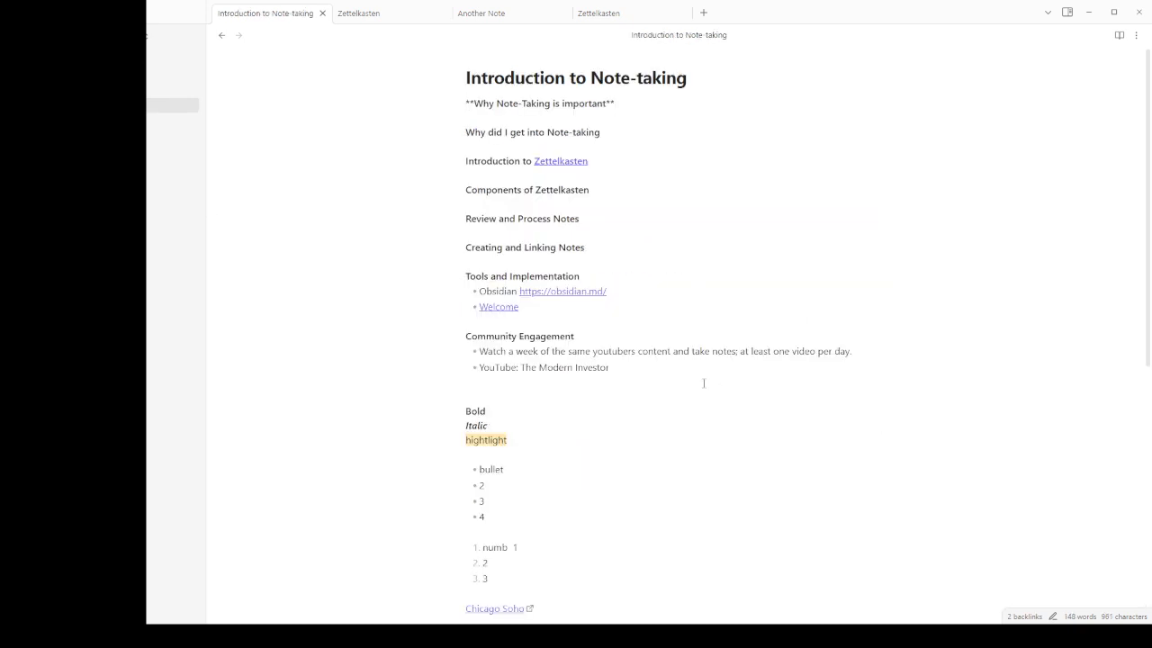
scroll(704, 383, "down", 5)
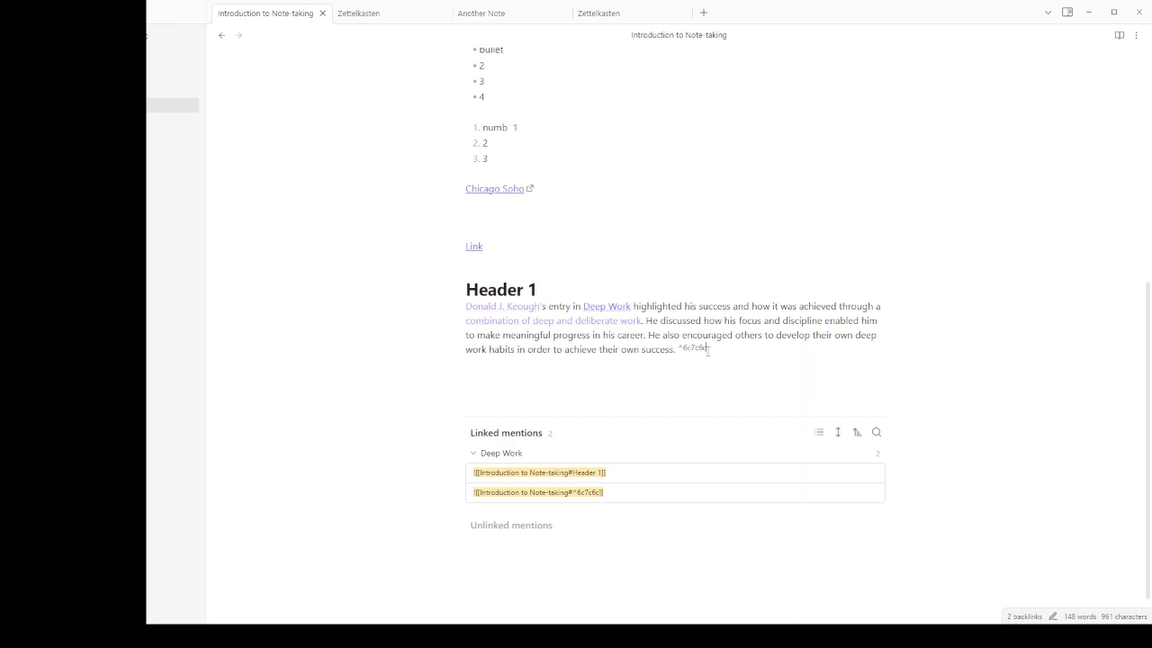
left_click(173, 89)
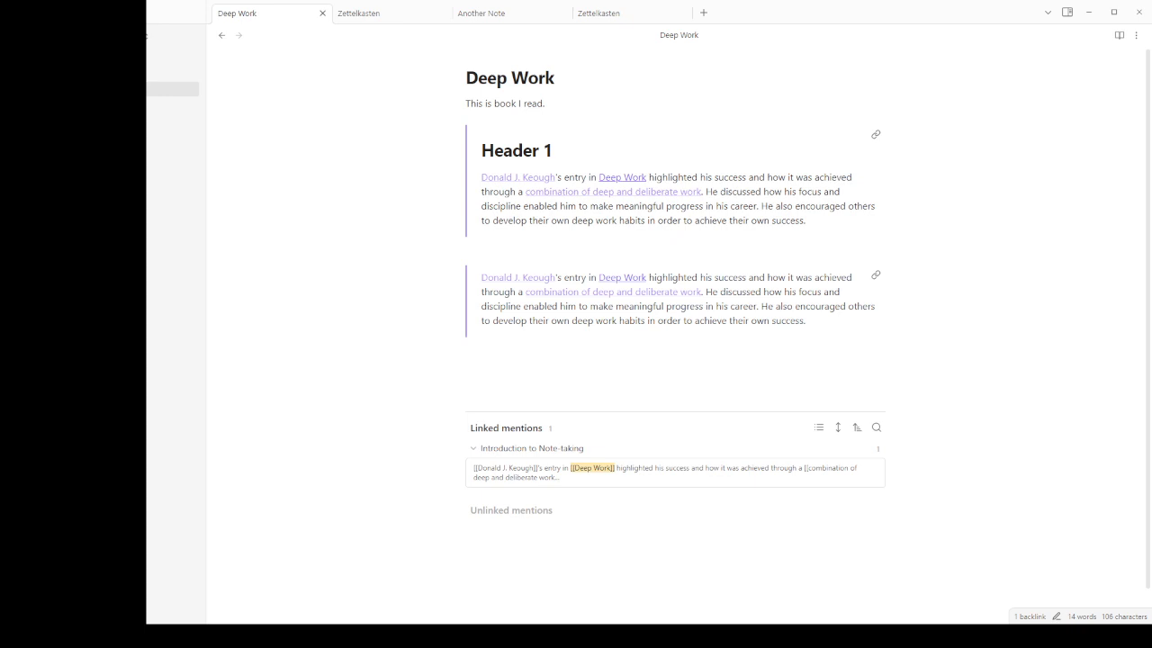
Step: Turn on community plugins in the settings and open the community plugin browser
key("ctrl+comma")
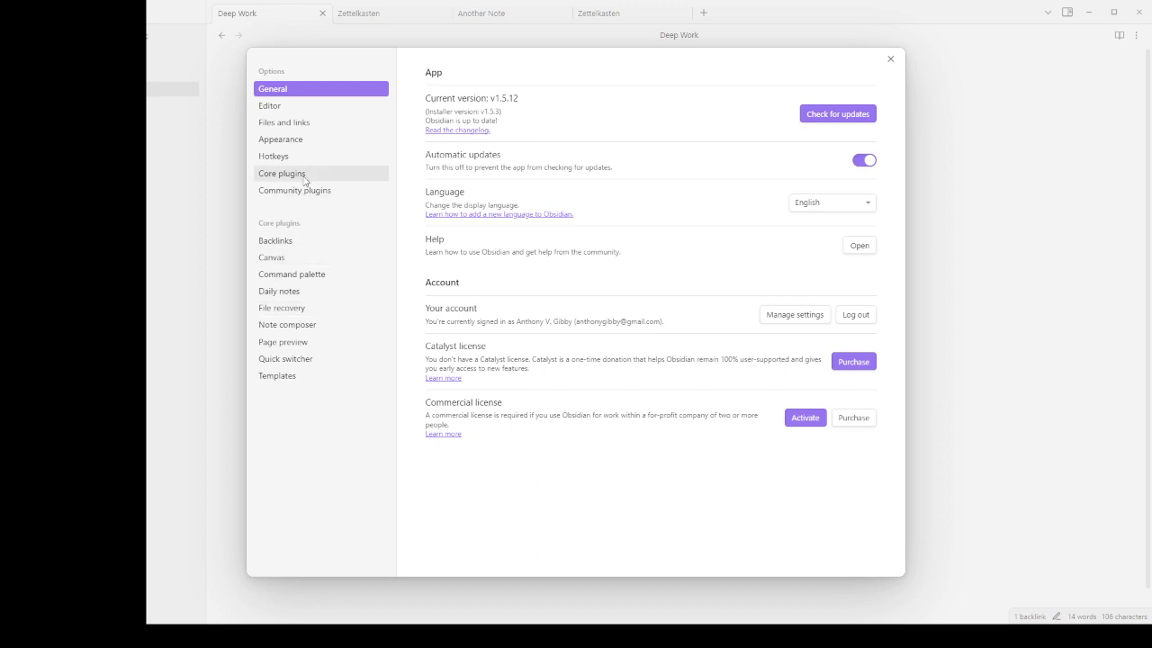
left_click(306, 194)
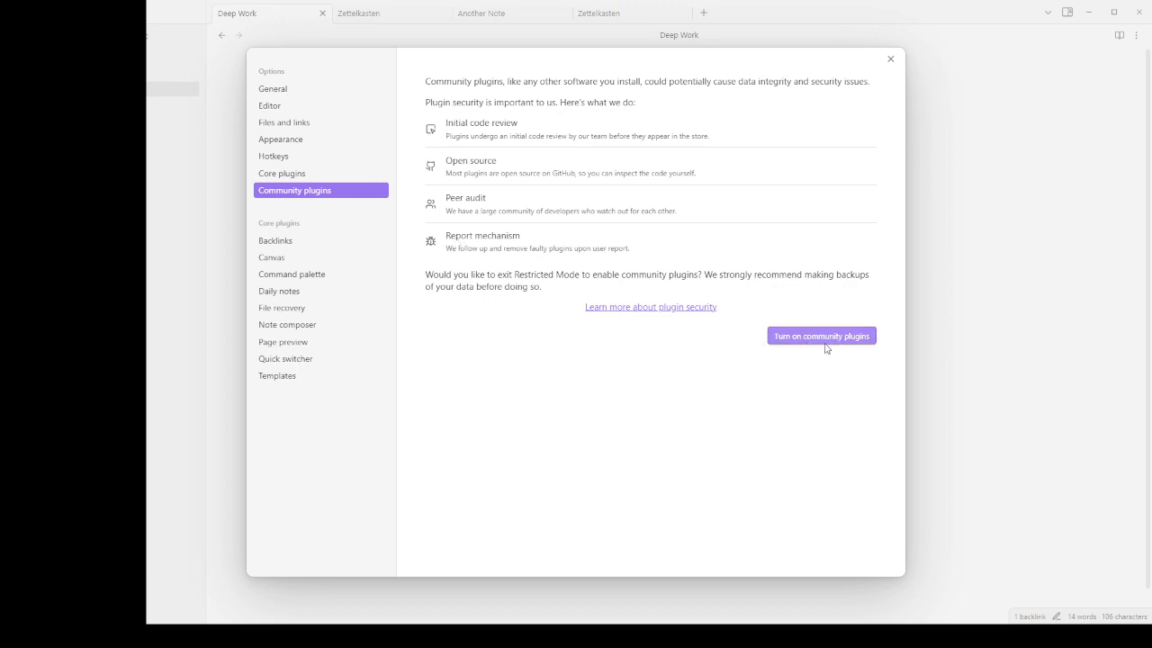
left_click(796, 345)
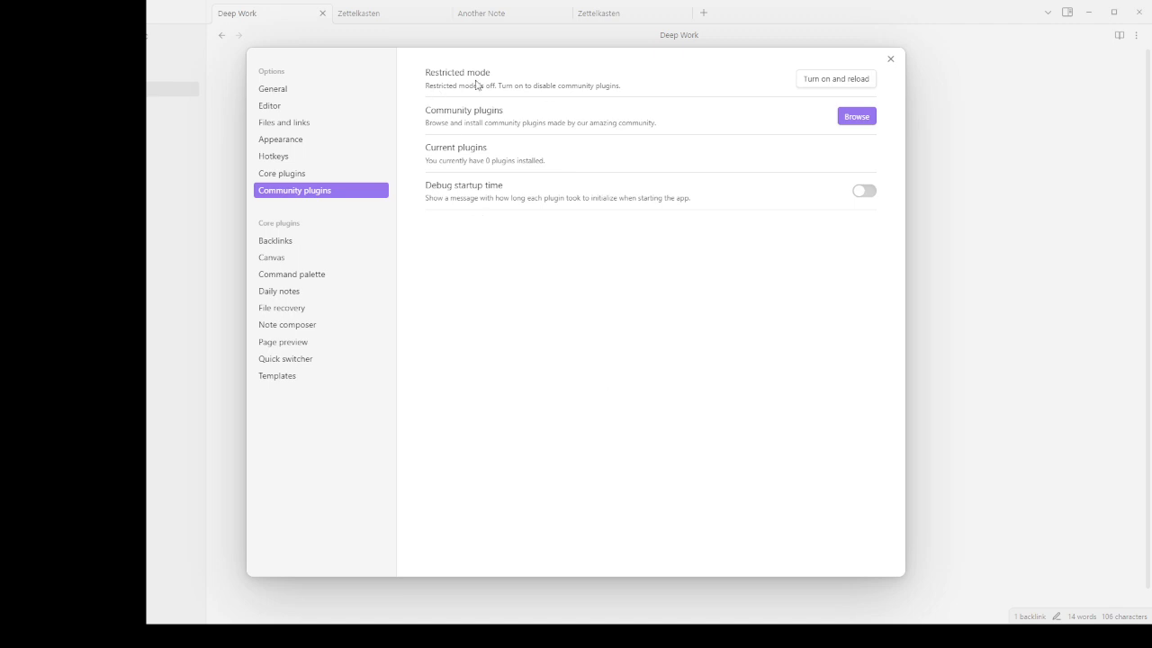
left_click(862, 122)
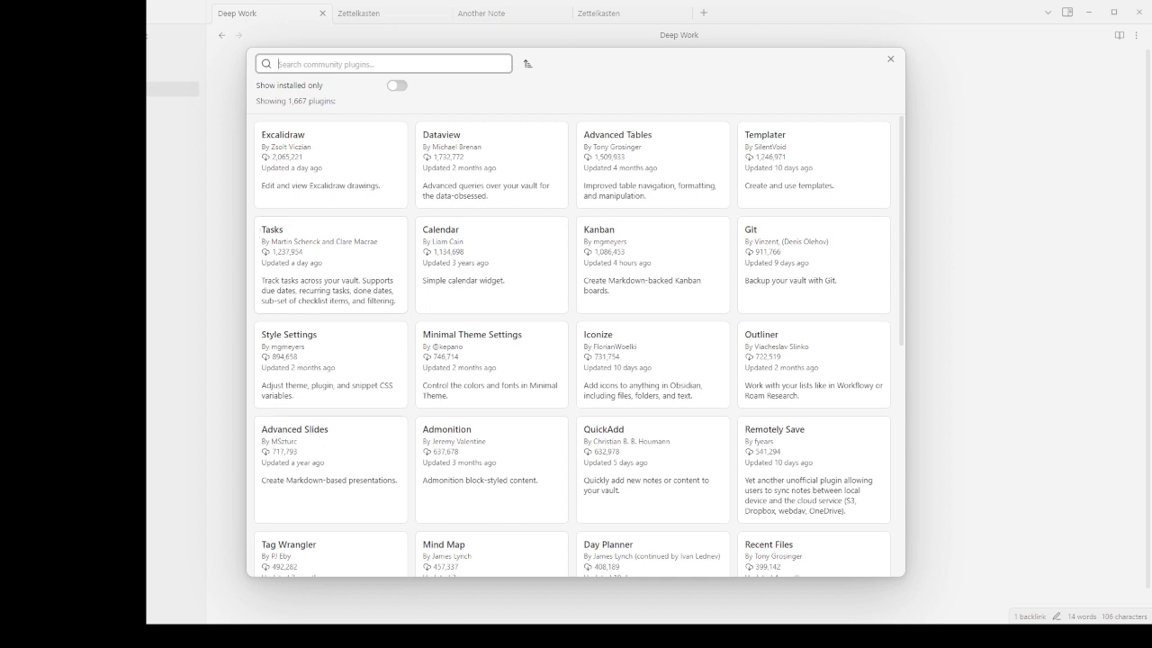
mouse_move(481, 636)
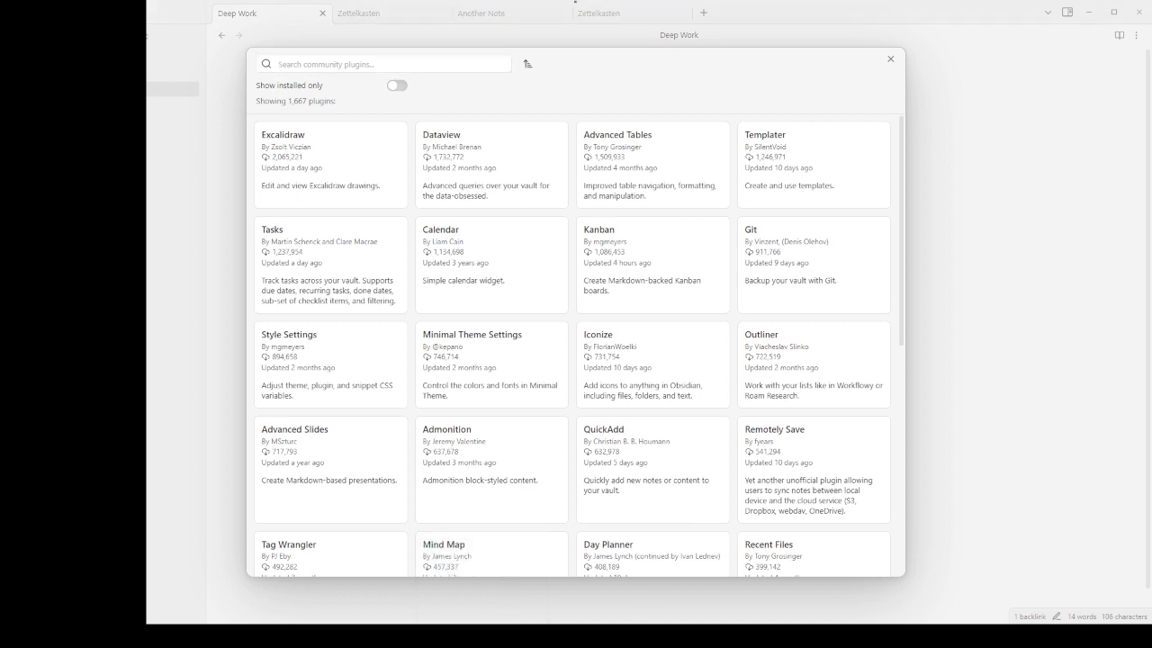
left_click(761, 620)
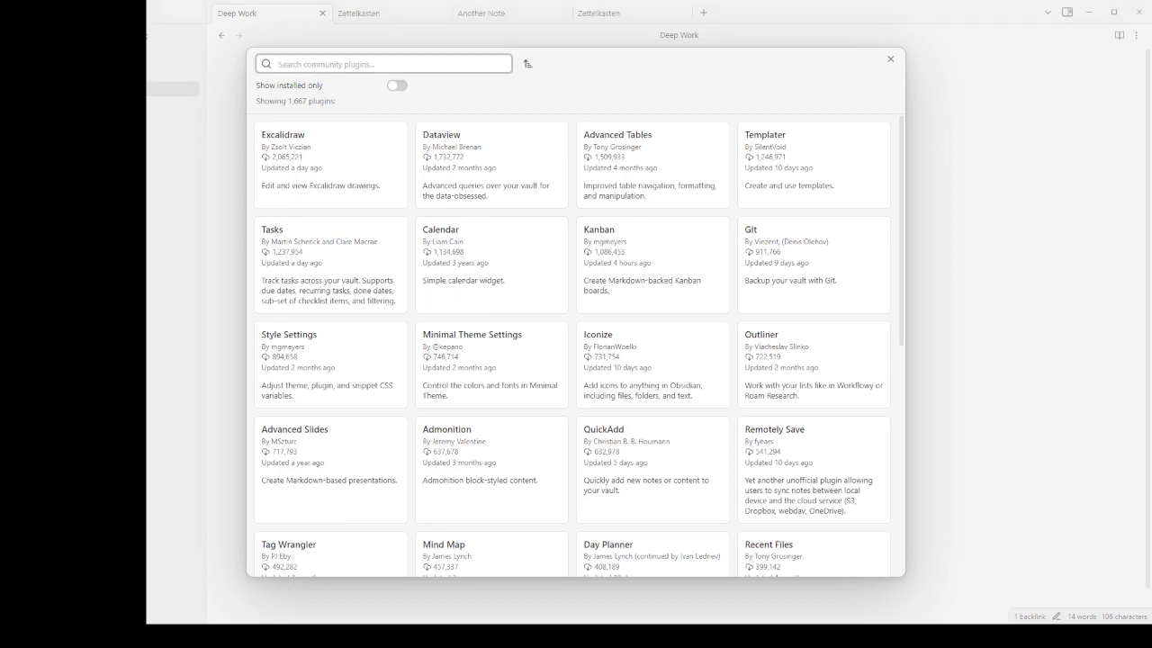
key("alt+Tab")
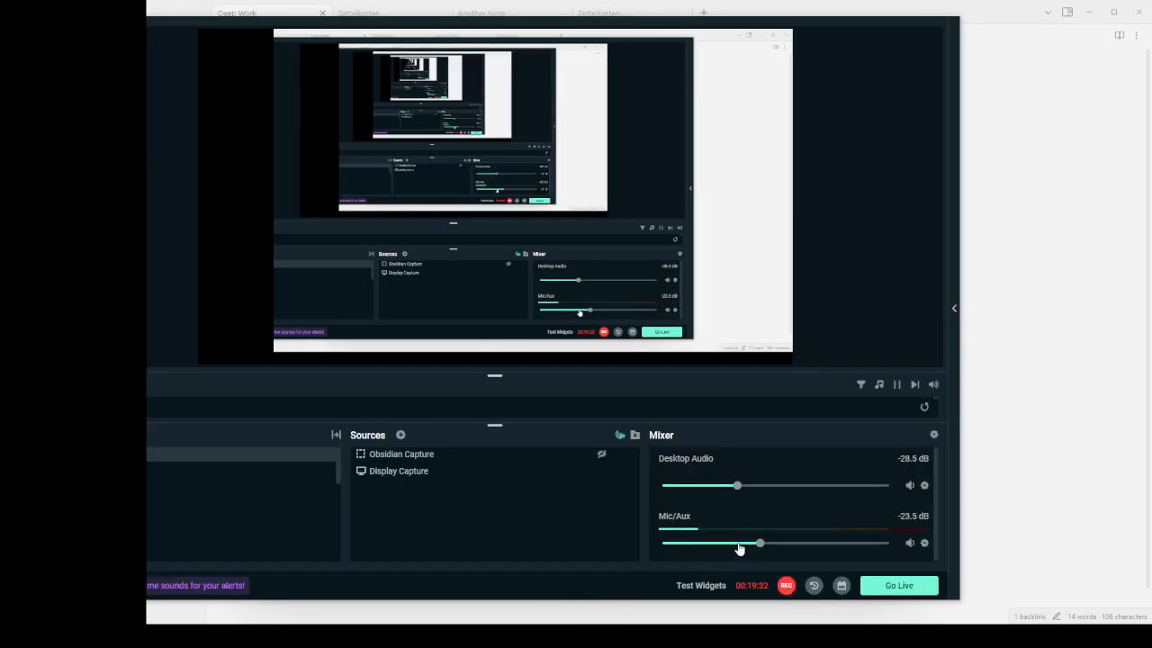
left_click(909, 543)
left_click(909, 544)
key("alt+Tab")
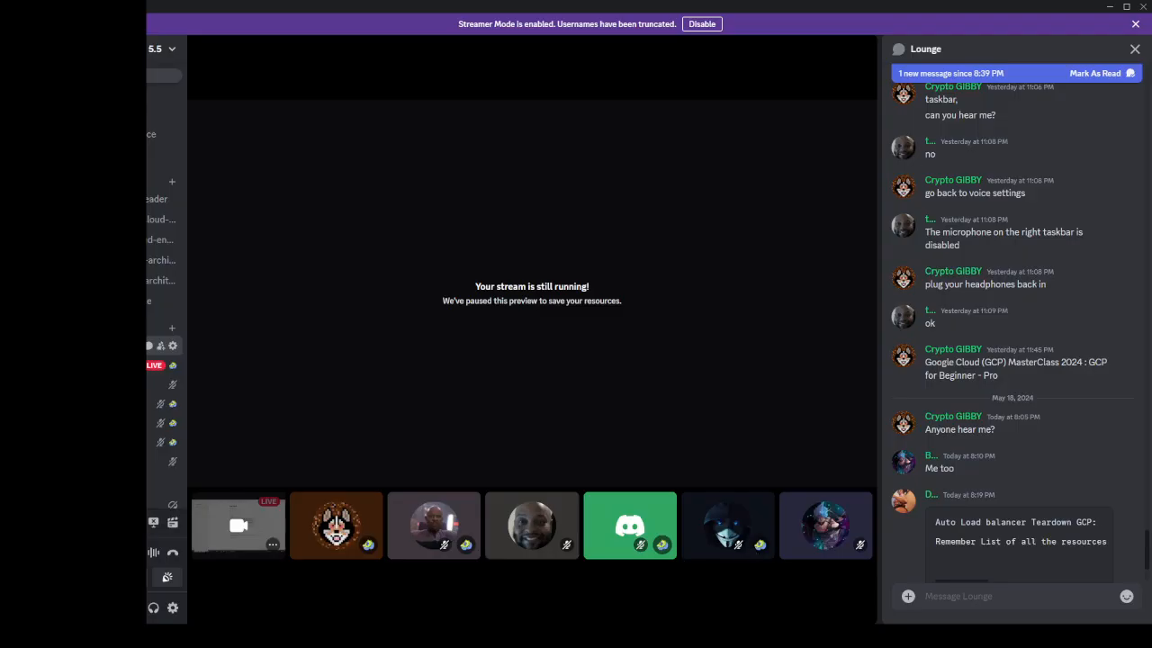
key("alt+Tab")
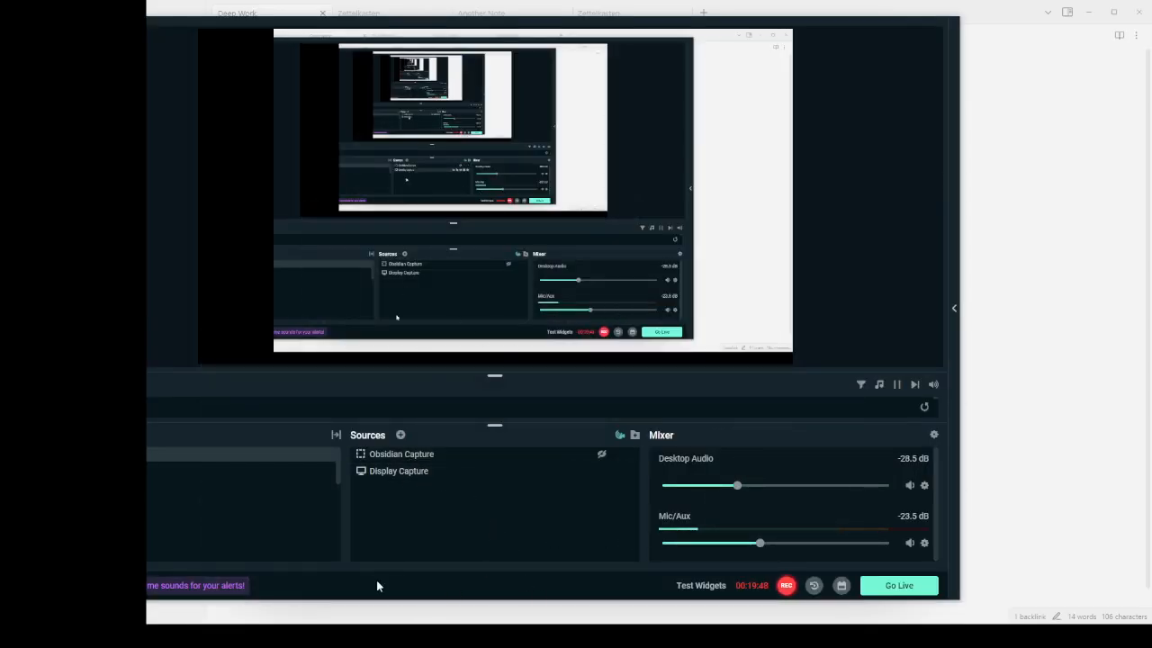
mouse_move(510, 636)
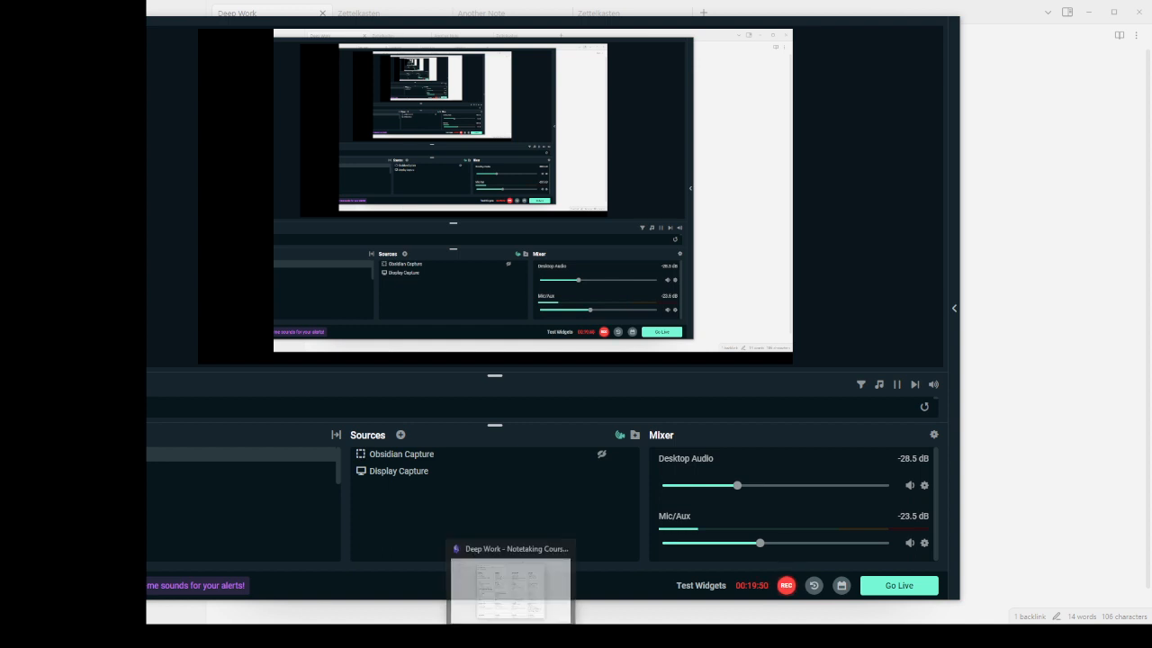
mouse_move(393, 636)
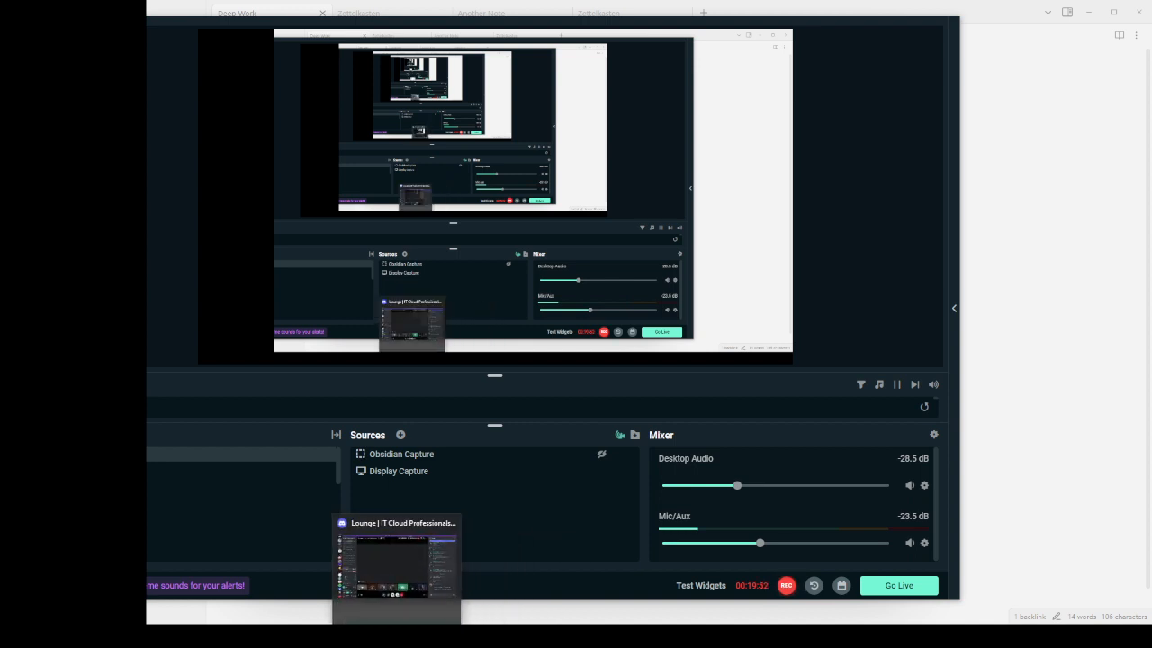